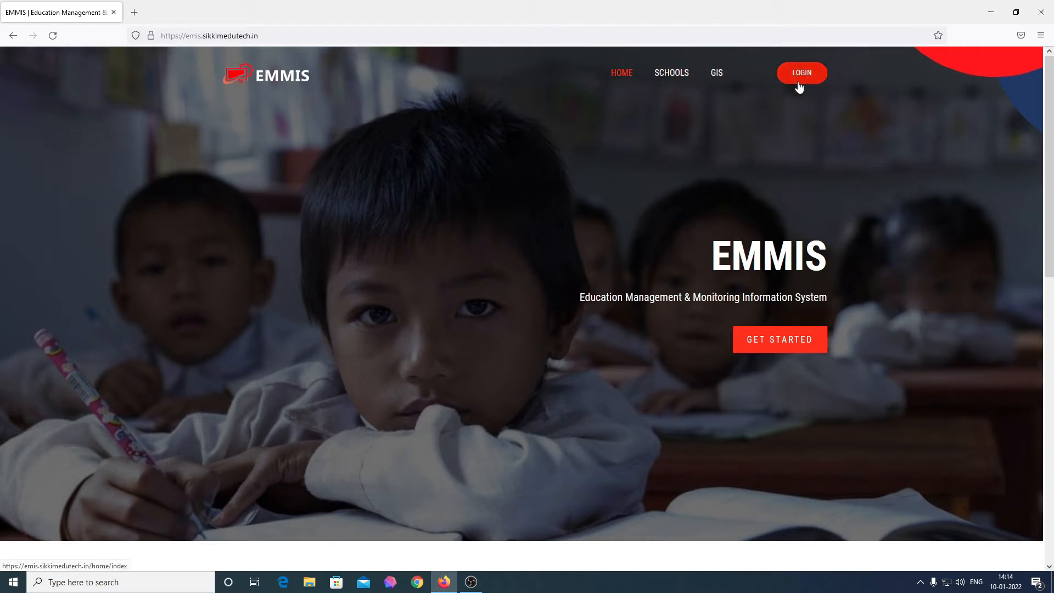
Step: Review the public EMMIS home page, highlighting its heading and scrolling through the content
{"action": "left_click_drag", "start_coordinate": [706, 251], "coordinate": [818, 297]}
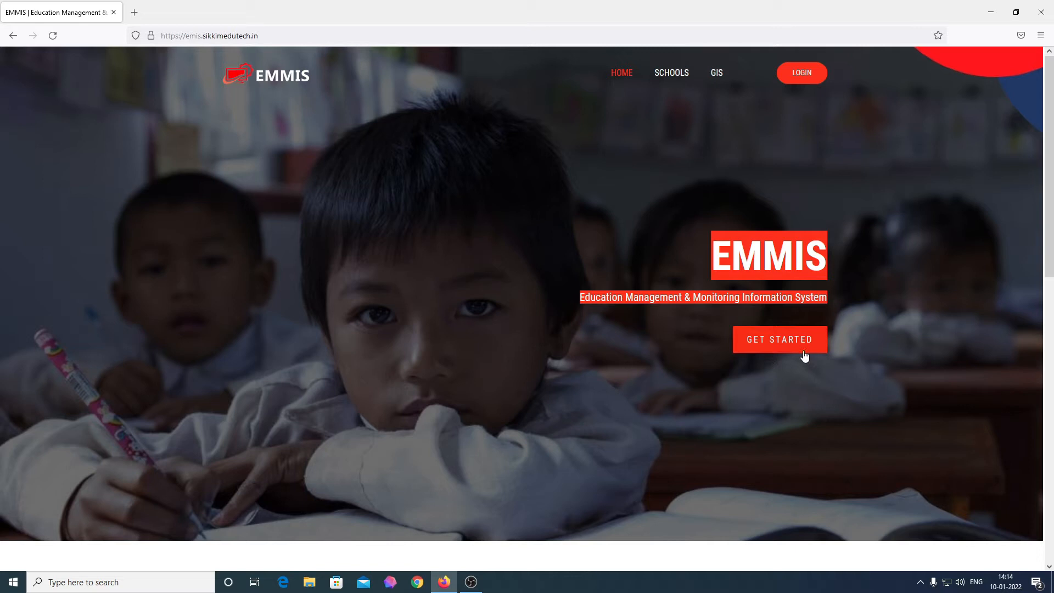
{"action": "scroll", "coordinate": [656, 343], "scroll_direction": "down", "scroll_amount": 2}
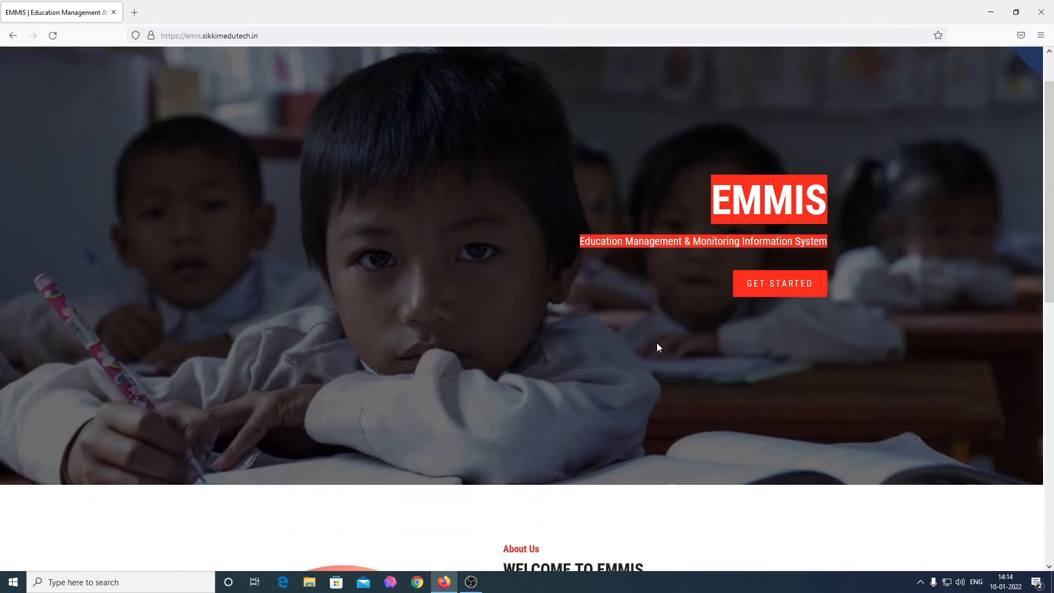
{"action": "scroll", "coordinate": [654, 345], "scroll_direction": "down", "scroll_amount": 2}
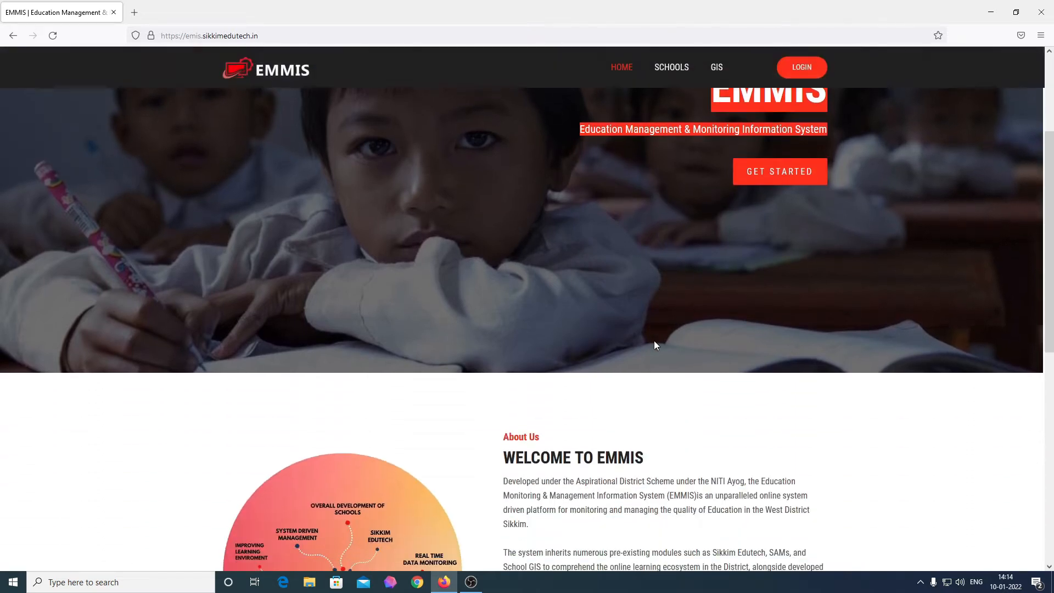
{"action": "scroll", "coordinate": [654, 344], "scroll_direction": "down", "scroll_amount": 1}
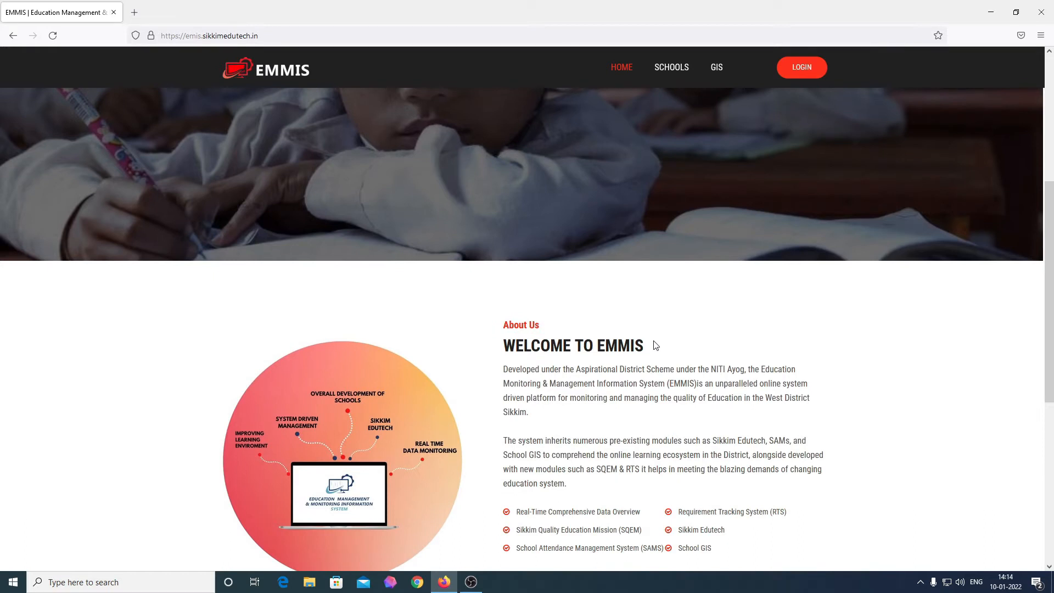
{"action": "scroll", "coordinate": [655, 345], "scroll_direction": "down", "scroll_amount": 2}
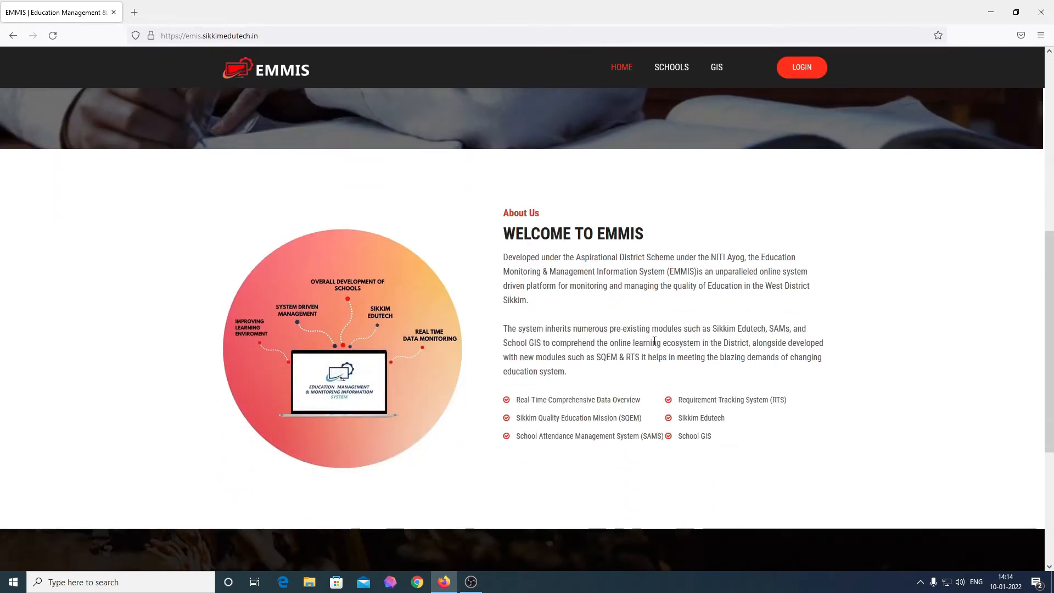
{"action": "scroll", "coordinate": [654, 341], "scroll_direction": "down", "scroll_amount": 4}
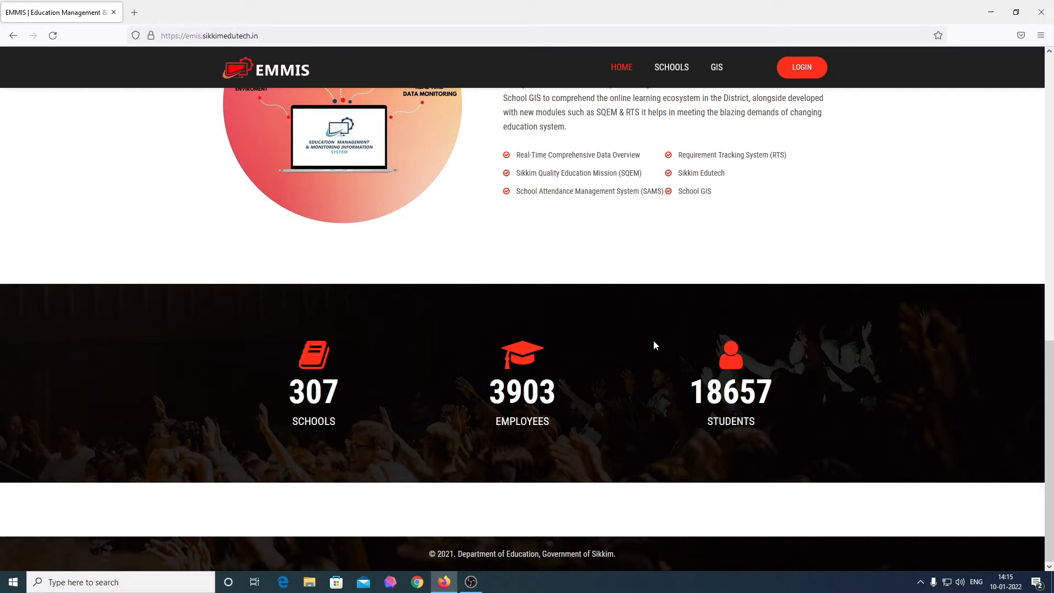
{"action": "scroll", "coordinate": [654, 341], "scroll_direction": "up", "scroll_amount": 9}
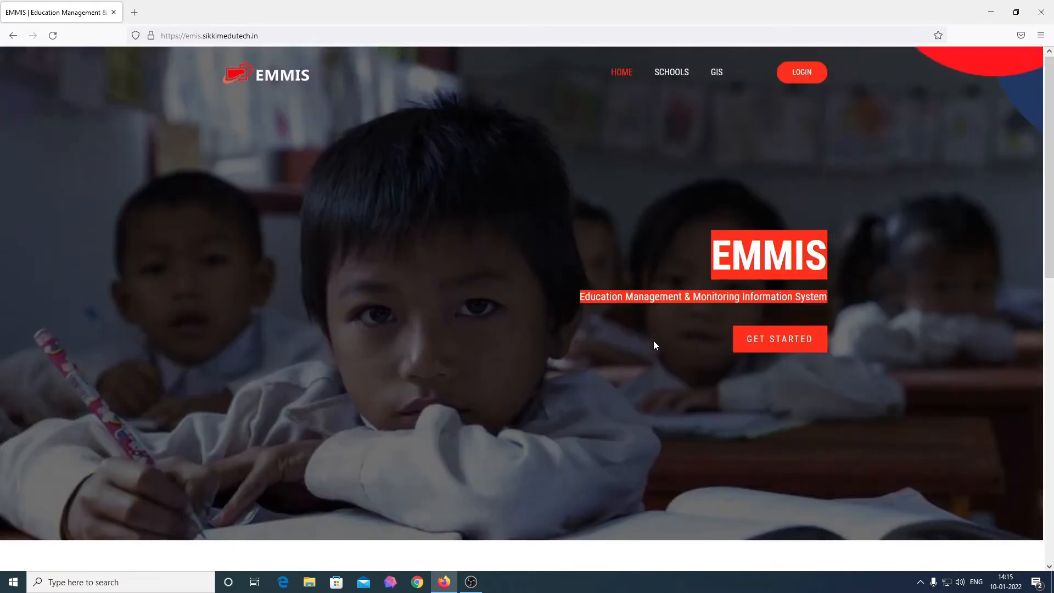
{"action": "left_click", "coordinate": [575, 326]}
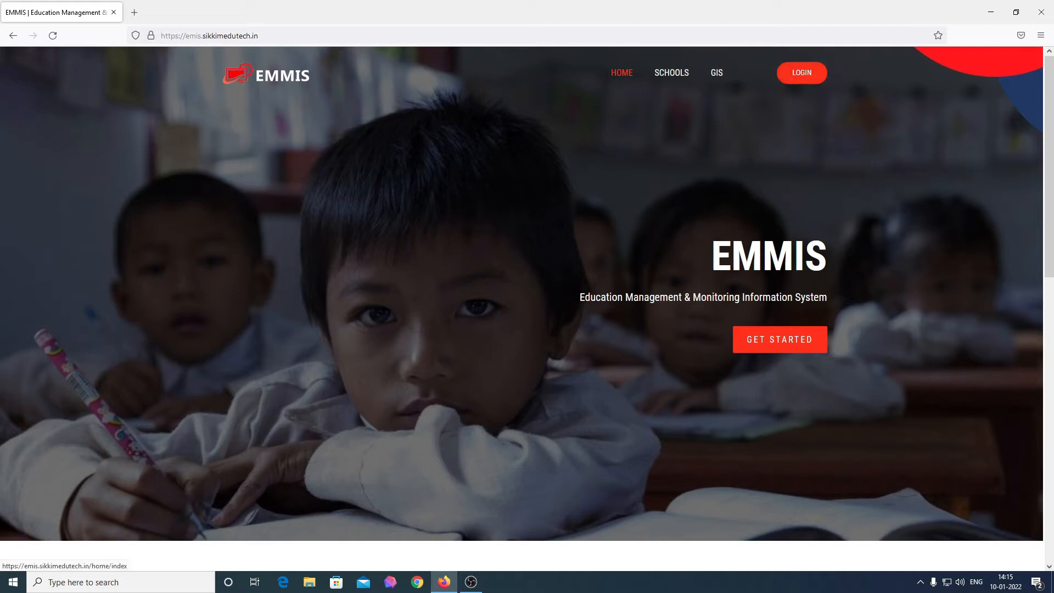
Step: Go to the EMIS Login page and dismiss the saved-login suggestions
{"action": "left_click", "coordinate": [779, 351]}
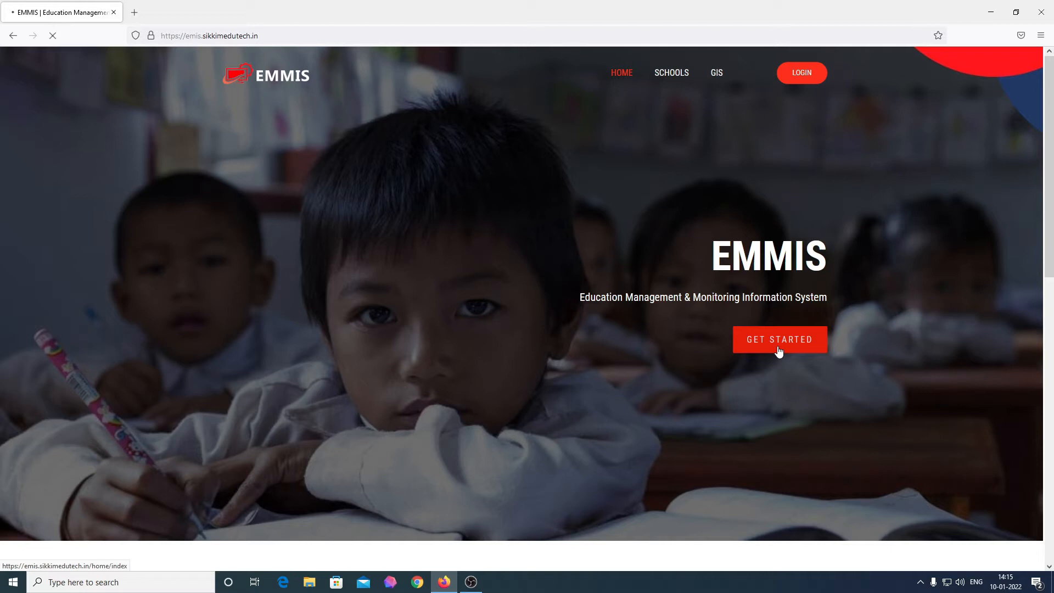
{"action": "left_click", "coordinate": [779, 351]}
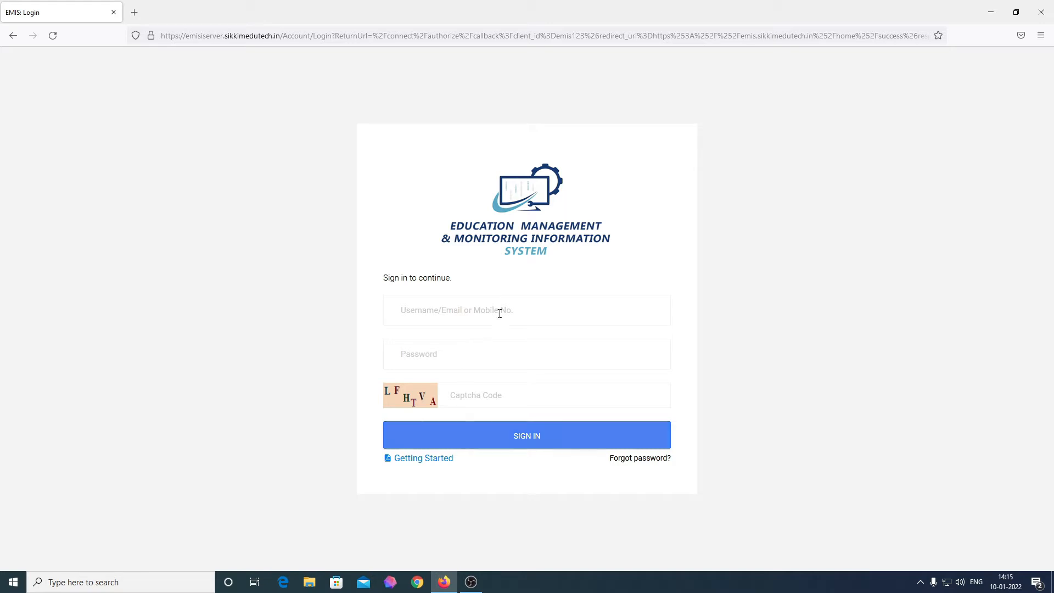
{"action": "left_click", "coordinate": [471, 398]}
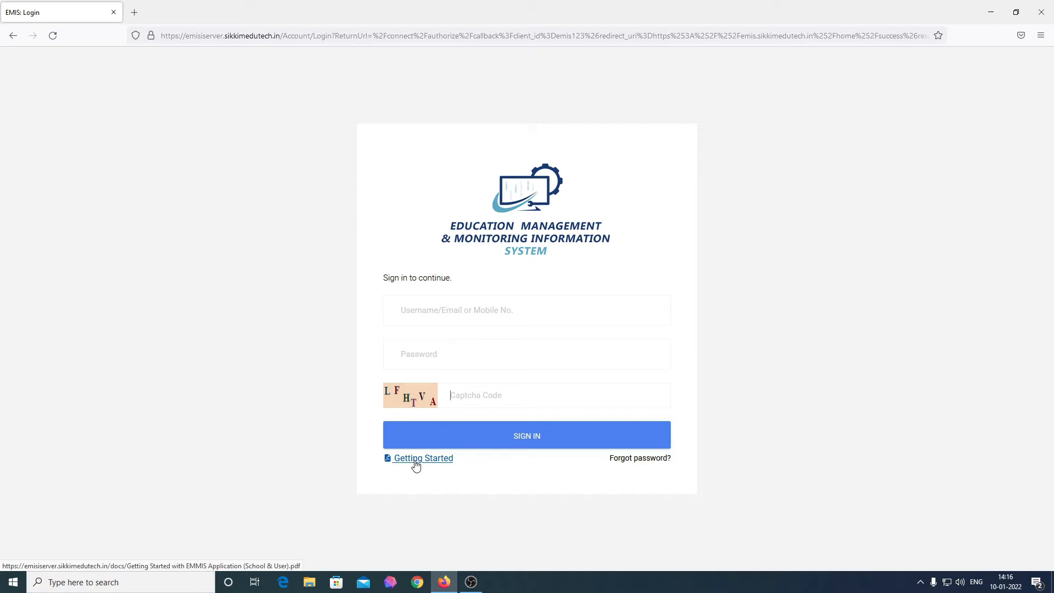
Step: Sign in with the operator's username, password and captcha, declining Firefox's saved-login update
{"action": "left_click", "coordinate": [460, 315]}
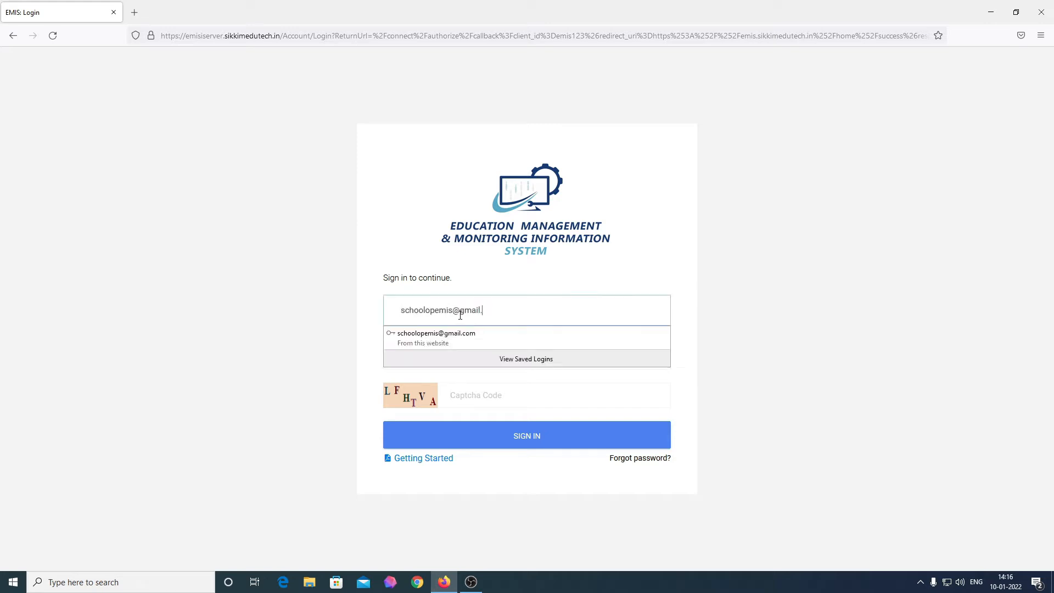
{"action": "key", "text": "Tab"}
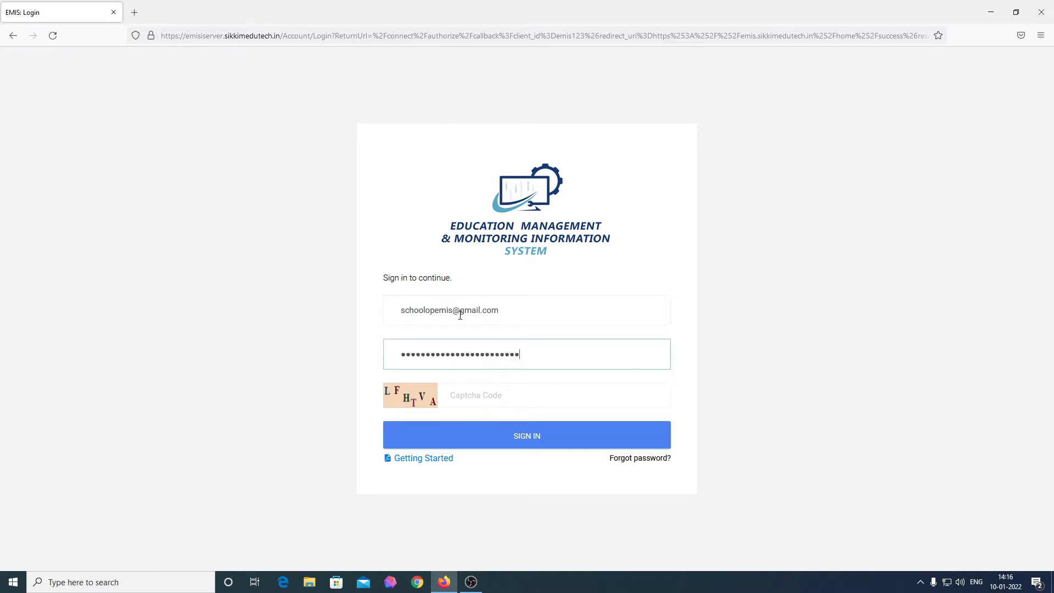
{"action": "key", "text": "ctrl+a"}
{"action": "type", "text": "••••"}
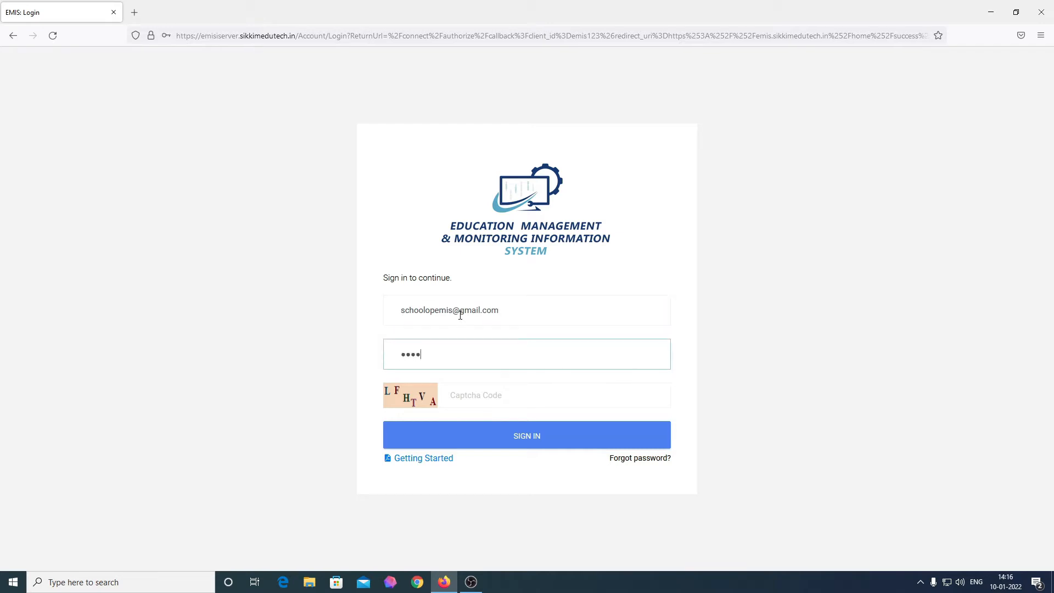
{"action": "type", "text": "•••••"}
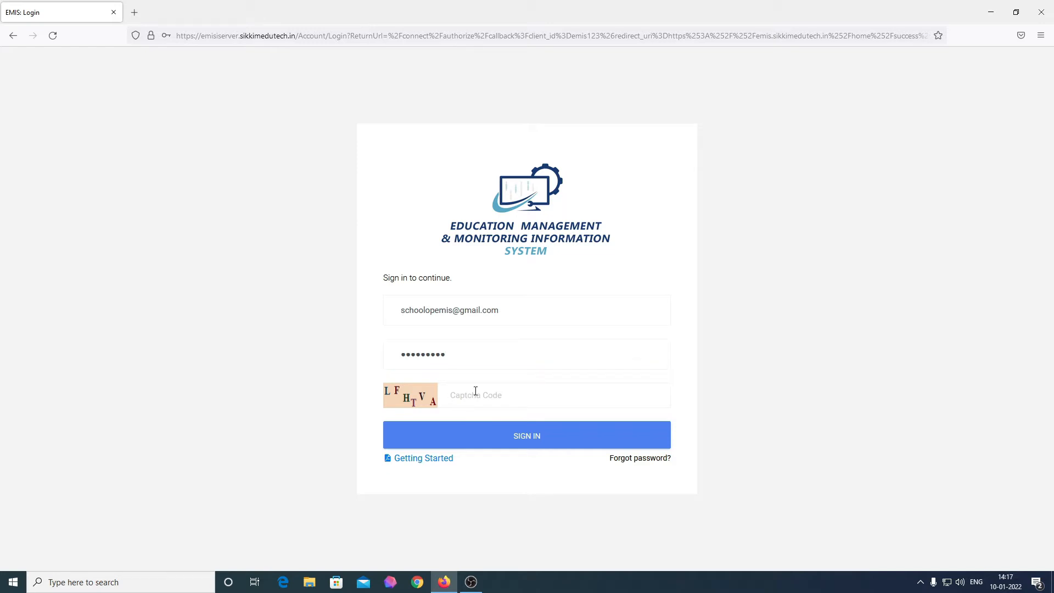
{"action": "type", "text": "LFHTVA"}
{"action": "left_click", "coordinate": [543, 439]}
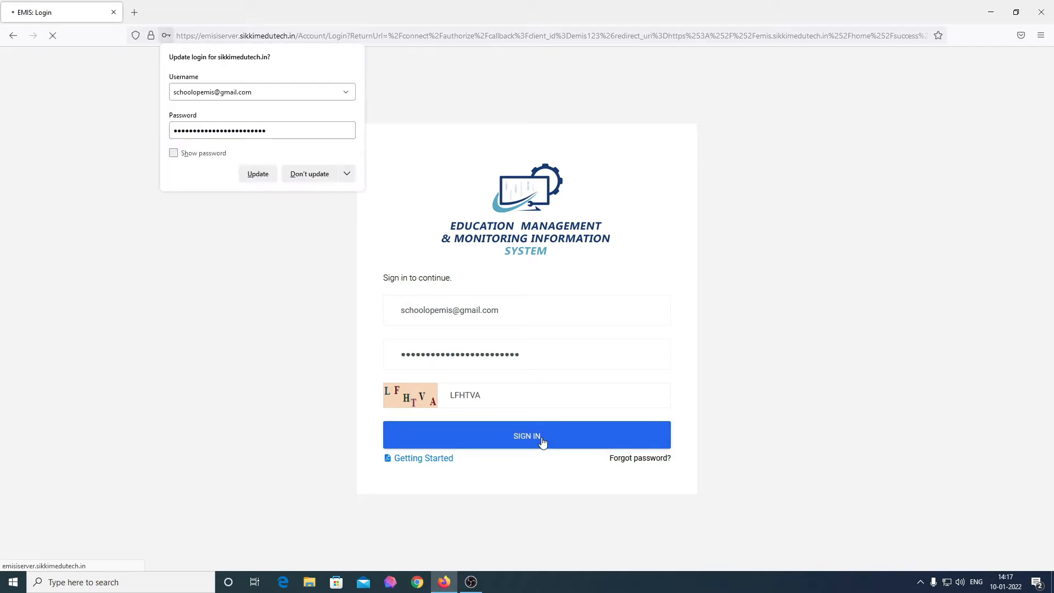
{"action": "left_click", "coordinate": [311, 175]}
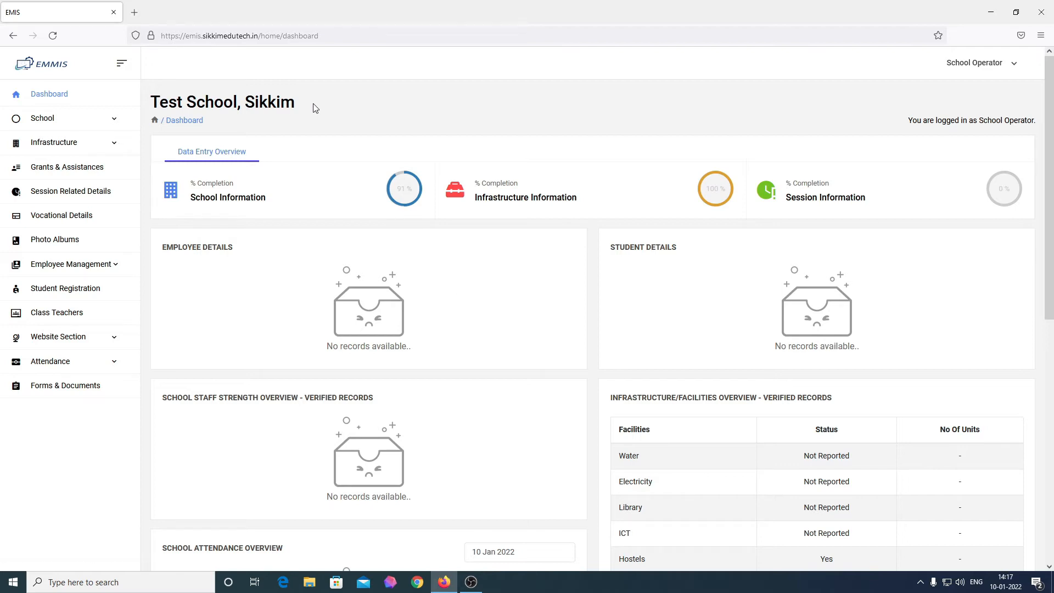
{"action": "left_click_drag", "start_coordinate": [295, 103], "coordinate": [154, 102]}
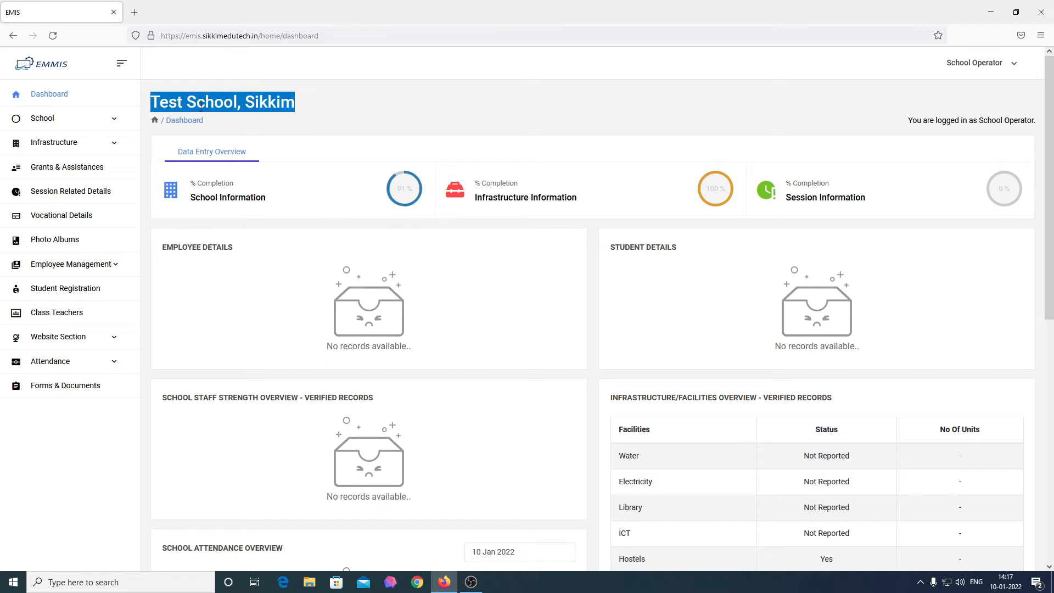
{"action": "left_click", "coordinate": [255, 119]}
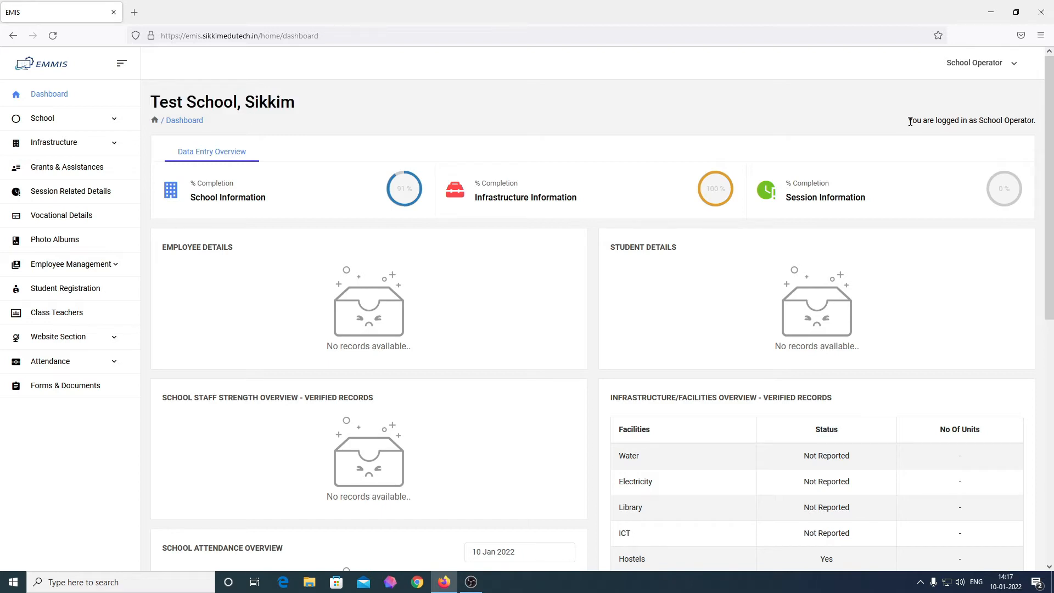
{"action": "left_click_drag", "start_coordinate": [910, 121], "coordinate": [1041, 131]}
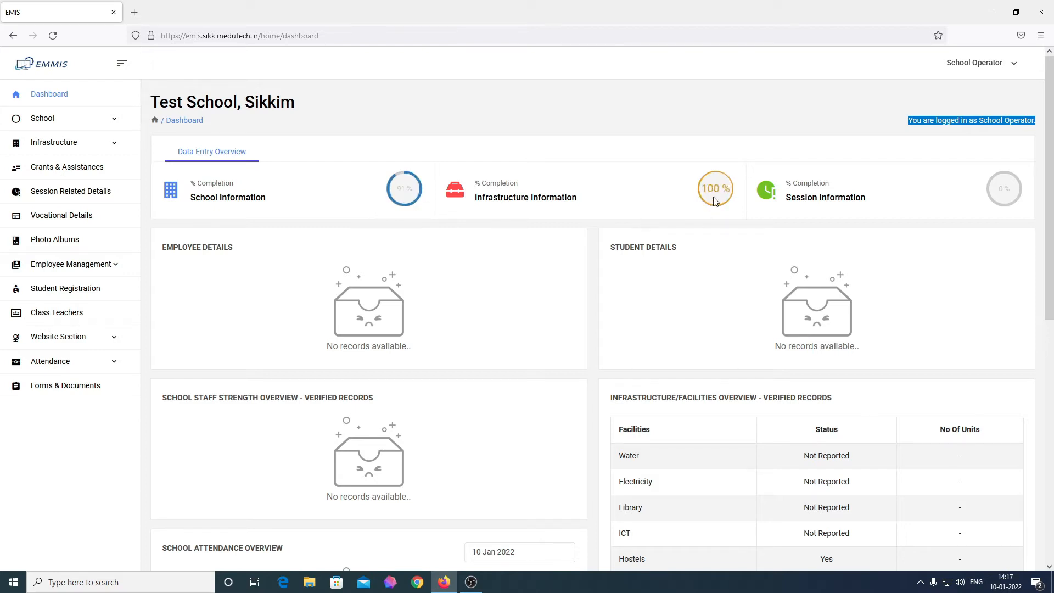
{"action": "left_click", "coordinate": [85, 123]}
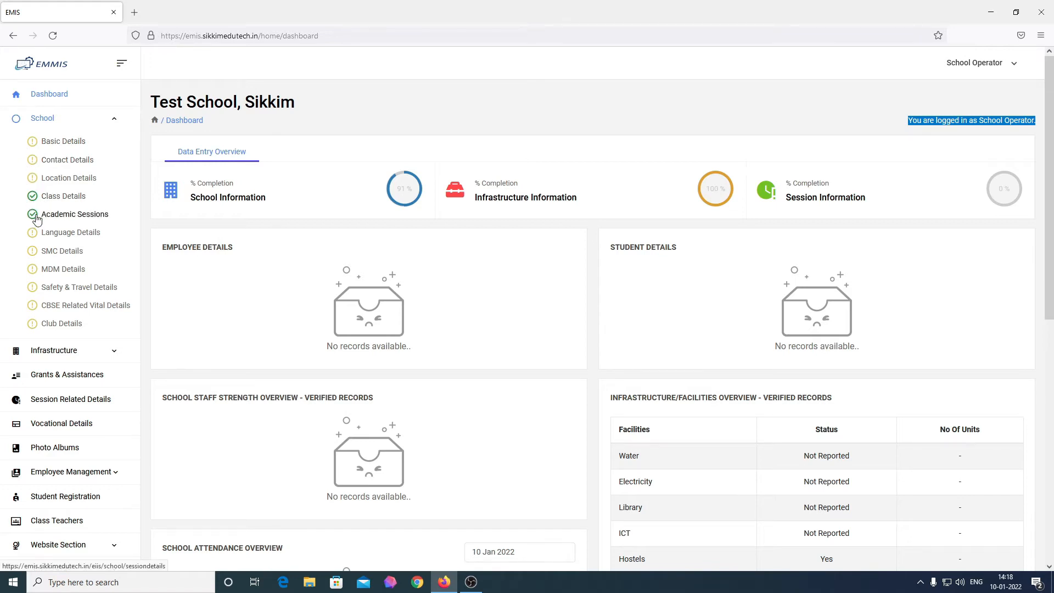
{"action": "left_click", "coordinate": [105, 123]}
{"action": "left_click", "coordinate": [92, 144]}
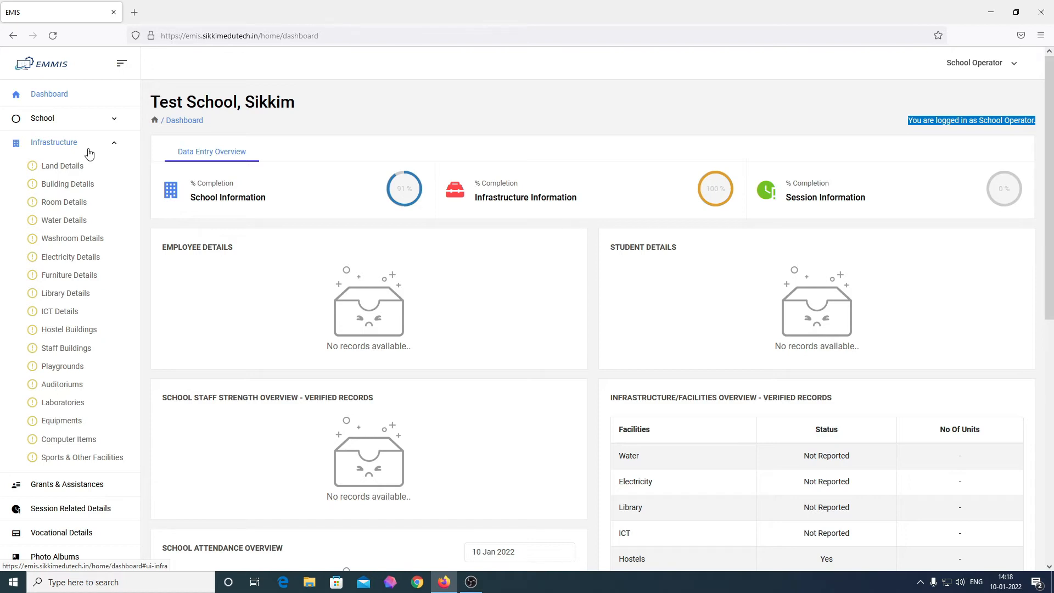
{"action": "left_click", "coordinate": [89, 150]}
{"action": "left_click", "coordinate": [822, 121]}
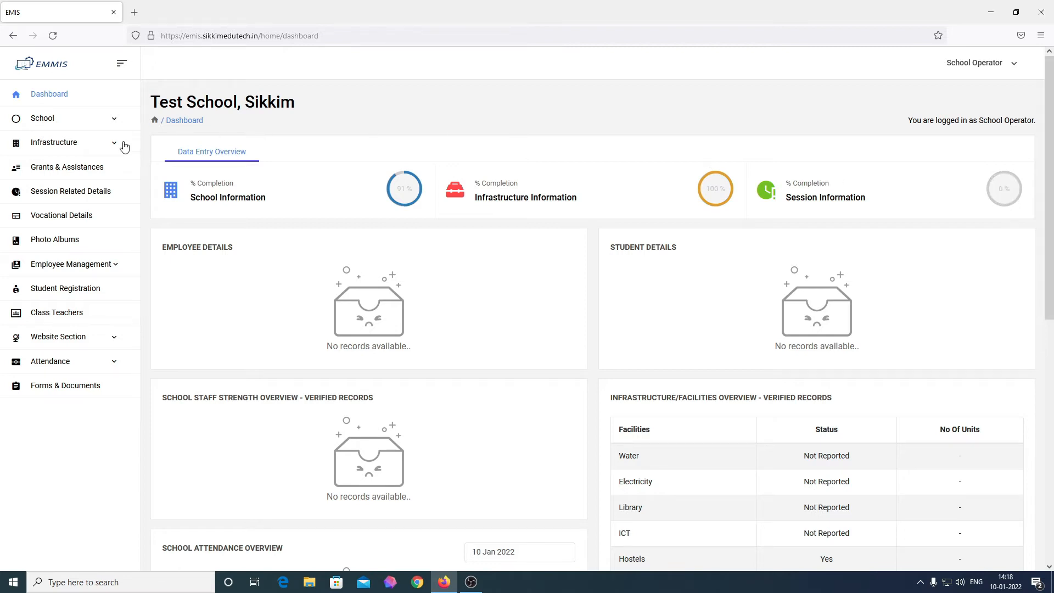
{"action": "left_click", "coordinate": [61, 192]}
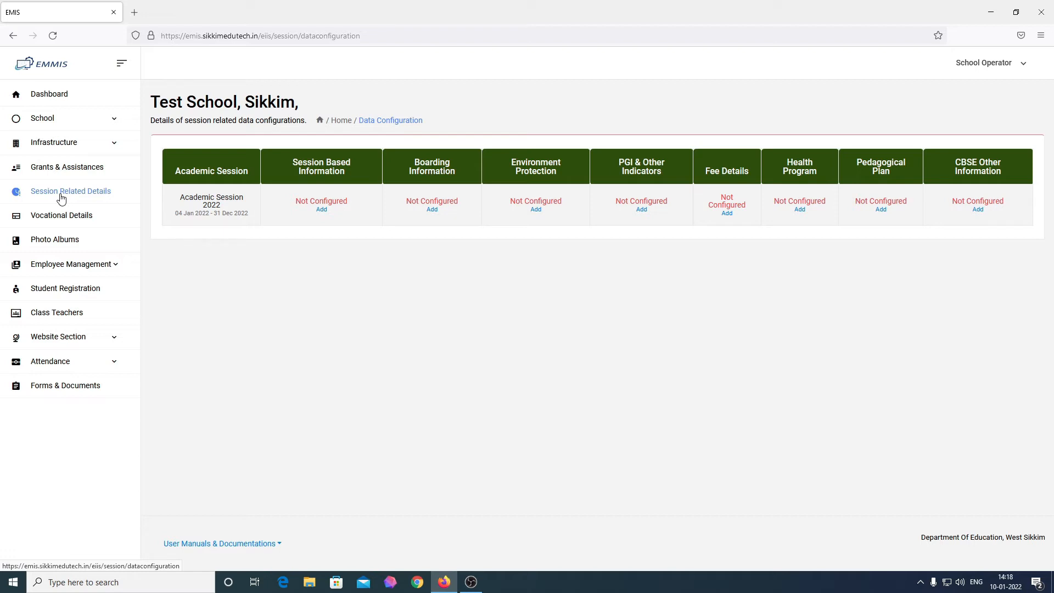
Step: Point out Academic Session 2022 and the Session Based, Boarding and Environment Protection headings
{"action": "left_click_drag", "start_coordinate": [179, 197], "coordinate": [251, 219]}
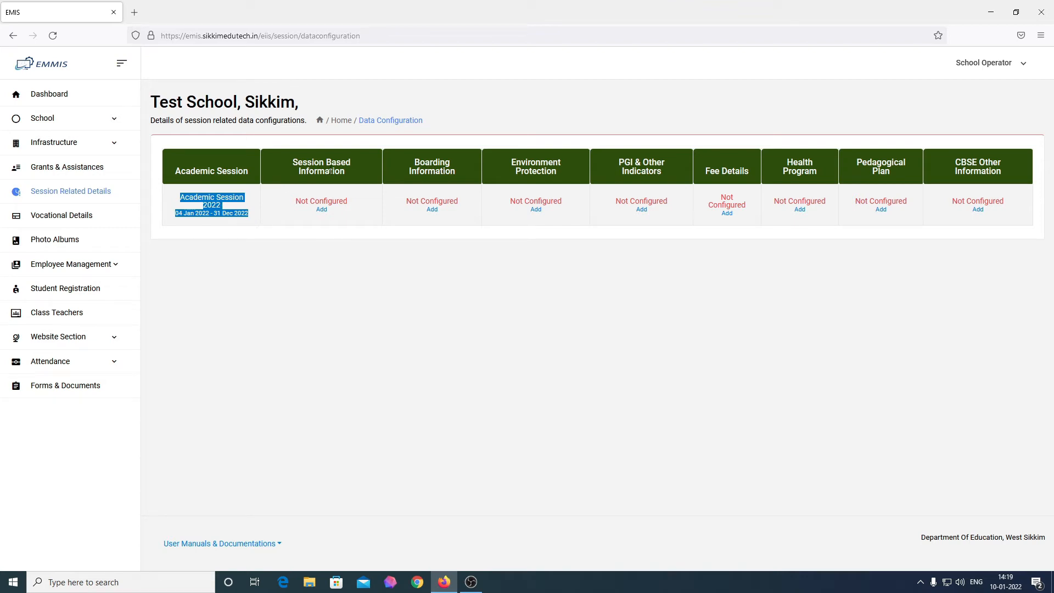
{"action": "left_click", "coordinate": [336, 273]}
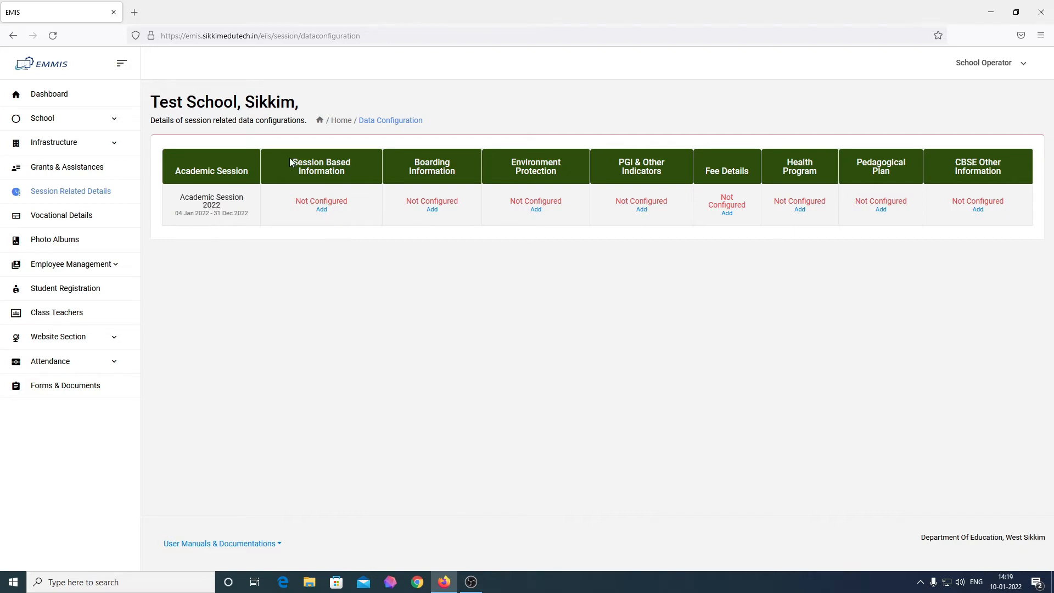
{"action": "left_click_drag", "start_coordinate": [289, 158], "coordinate": [355, 182]}
{"action": "left_click_drag", "start_coordinate": [402, 160], "coordinate": [549, 171]}
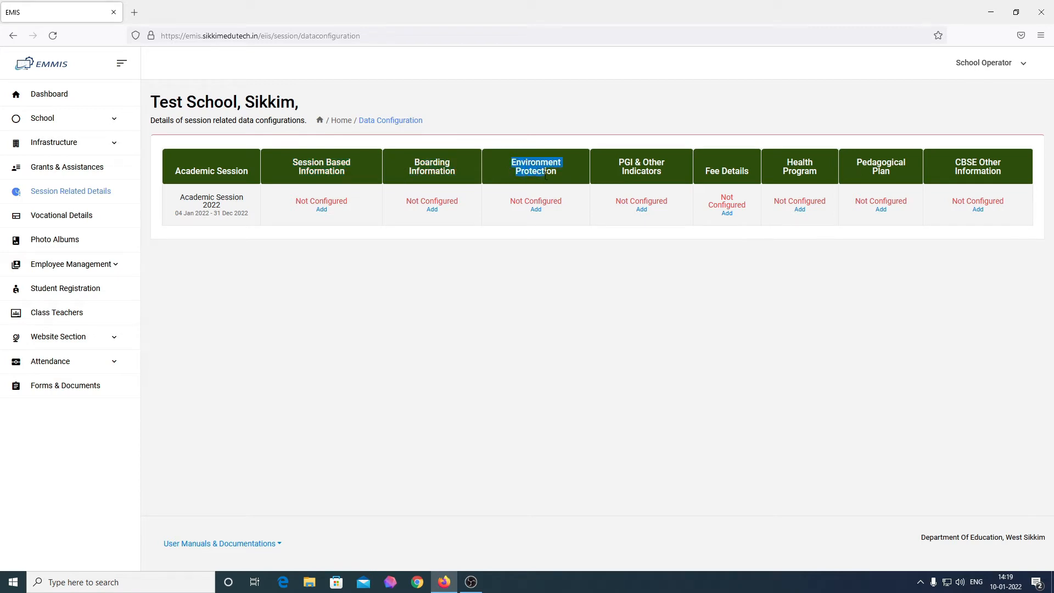
{"action": "left_click_drag", "start_coordinate": [619, 162], "coordinate": [729, 172]}
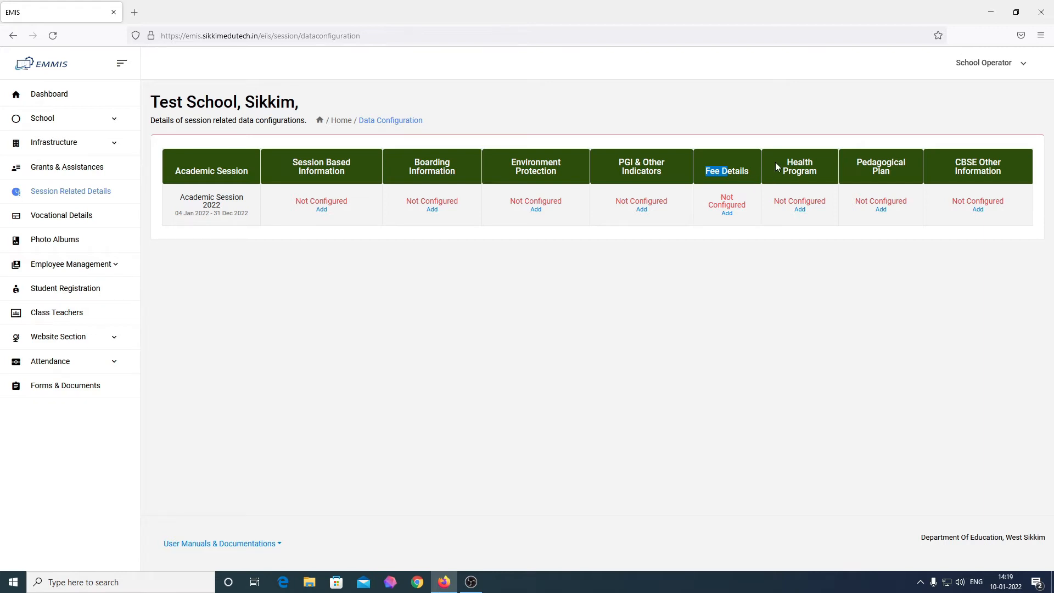
{"action": "left_click", "coordinate": [526, 281]}
Step: Return to the dashboard and open the Data Configuration table, noting Session Based Information is Not Configured
{"action": "left_click", "coordinate": [68, 95]}
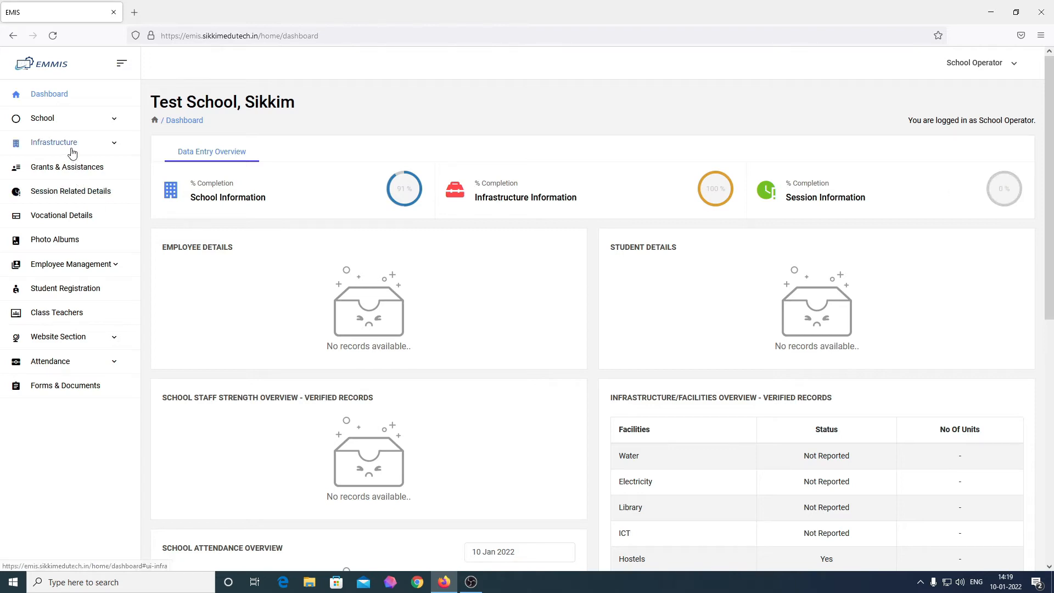
{"action": "left_click", "coordinate": [75, 196]}
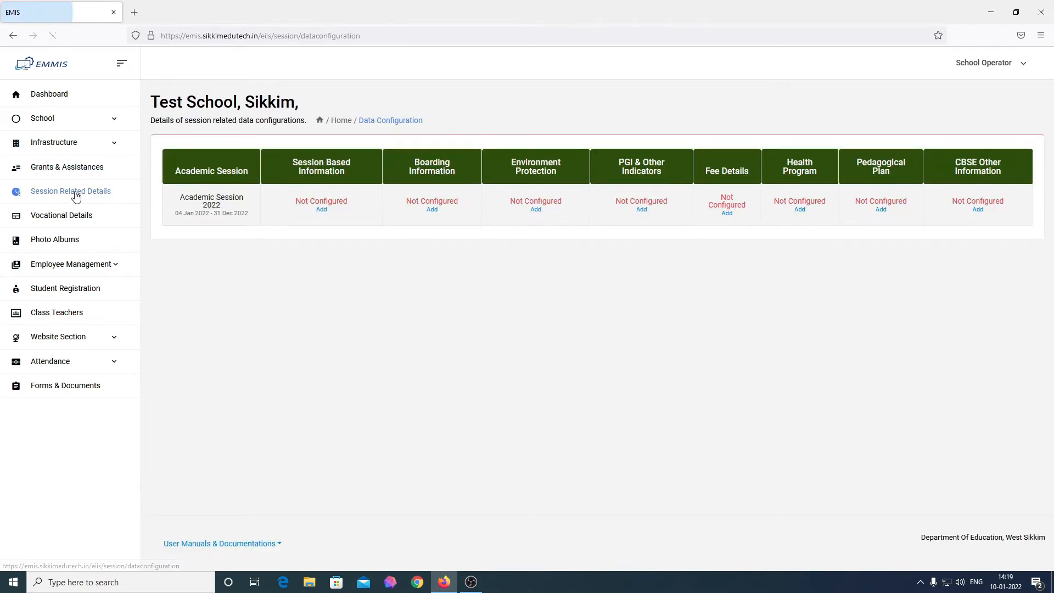
{"action": "left_click_drag", "start_coordinate": [294, 202], "coordinate": [558, 202]}
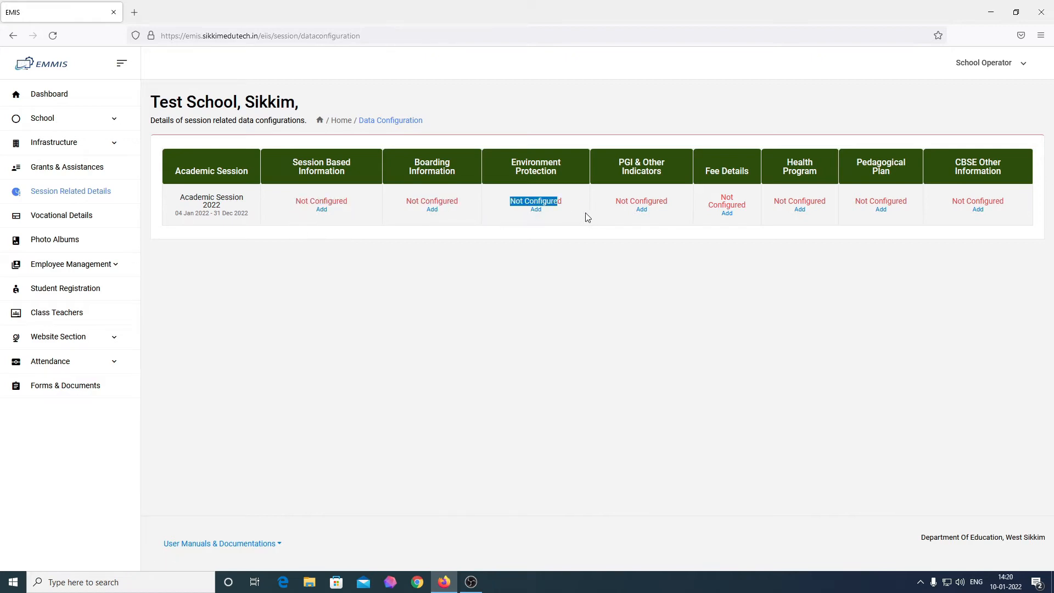
{"action": "left_click", "coordinate": [360, 289]}
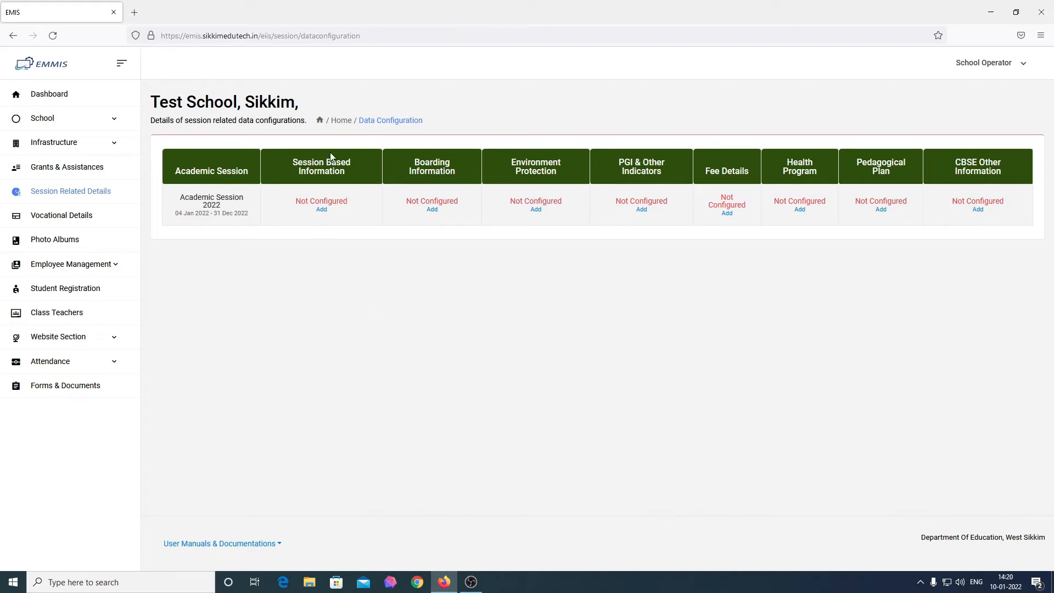
{"action": "left_click", "coordinate": [322, 211]}
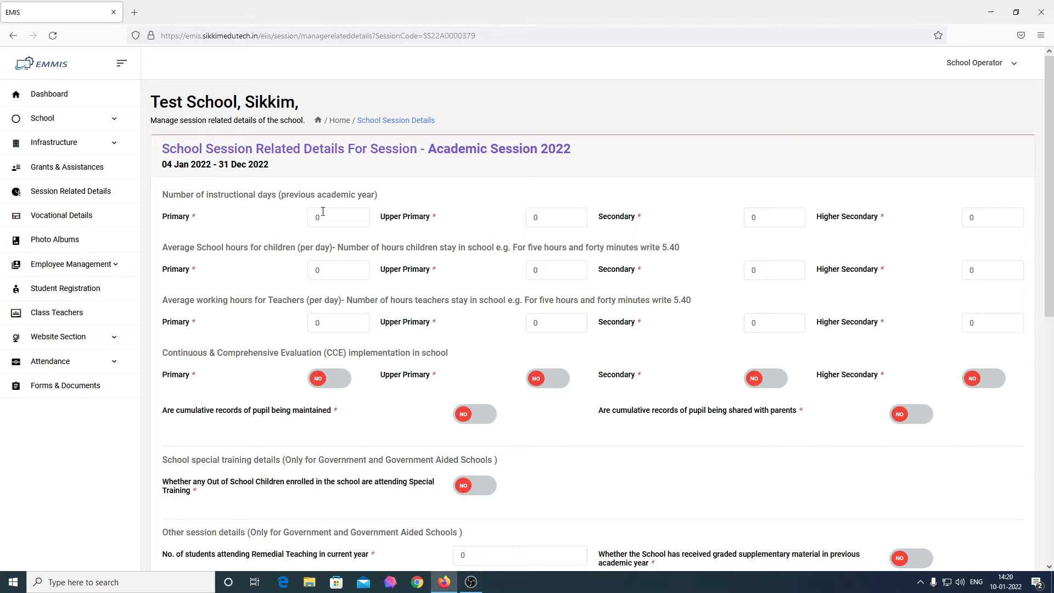
Step: Scroll through the Academic Session 2022 form to review its zeroed day and hour fields
{"action": "scroll", "coordinate": [323, 212], "scroll_direction": "down", "scroll_amount": 5}
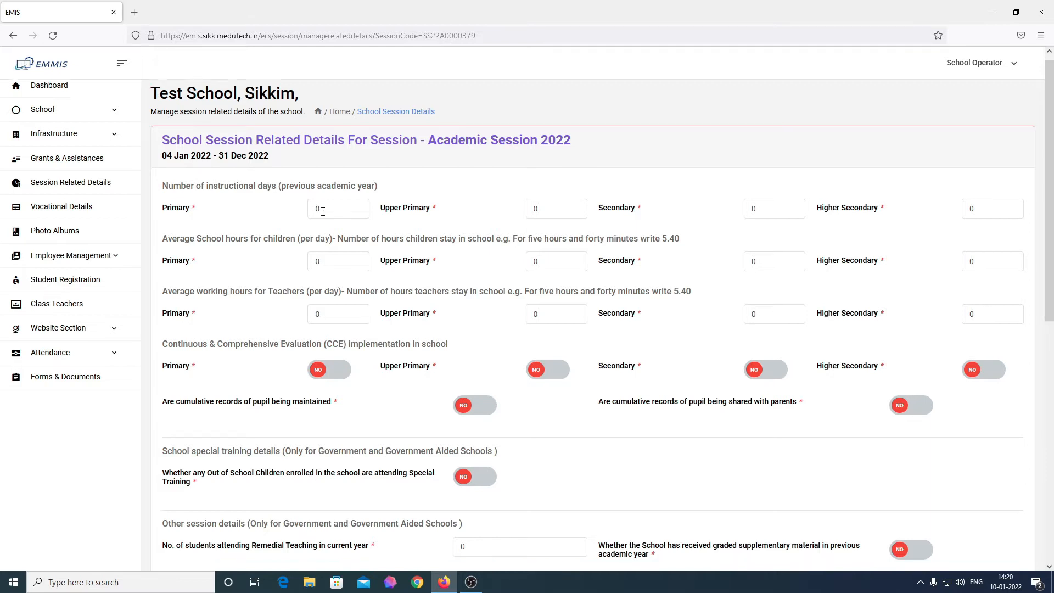
{"action": "scroll", "coordinate": [322, 211], "scroll_direction": "up", "scroll_amount": 5}
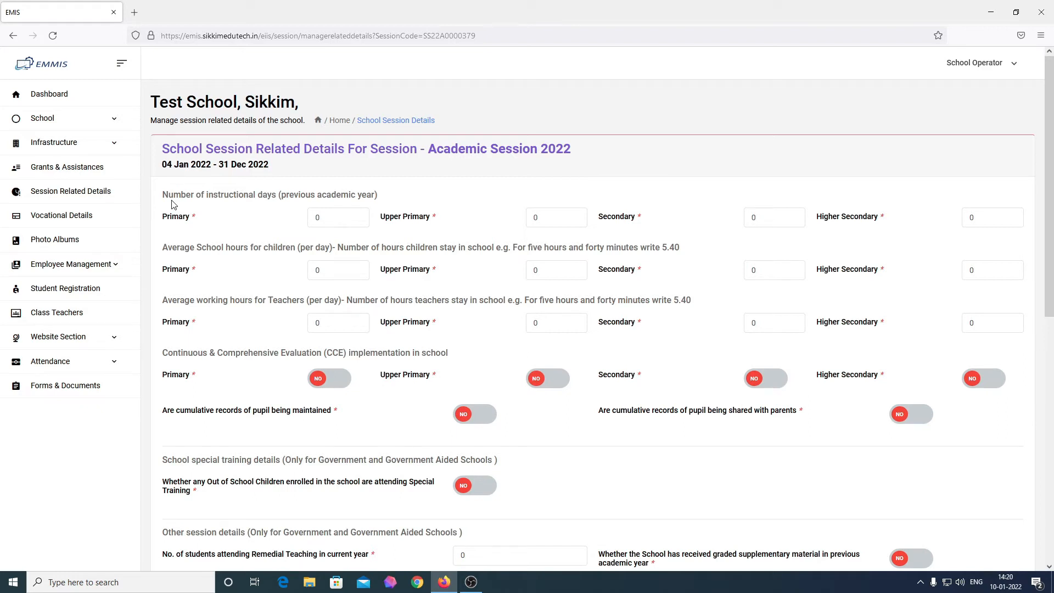
Step: Enter instructional days 210, 210 and 230 for Primary, Upper Primary and Secondary
{"action": "left_click", "coordinate": [344, 221]}
{"action": "type", "text": "210"}
{"action": "key", "text": "Tab"}
{"action": "type", "text": "210"}
{"action": "key", "text": "Tab"}
{"action": "type", "text": "230"}
Step: Set children's daily school hours to 6, 8 and 8
{"action": "left_click", "coordinate": [332, 273]}
{"action": "key", "text": "BackSpace"}
{"action": "type", "text": "6"}
{"action": "left_click", "coordinate": [567, 273]}
{"action": "type", "text": "8"}
{"action": "left_click", "coordinate": [760, 268]}
{"action": "type", "text": "8"}
{"action": "left_click", "coordinate": [739, 361]}
Step: Set teachers' daily working hours to 8, 8 and 8
{"action": "left_click", "coordinate": [336, 326]}
{"action": "key", "text": "BackSpace"}
{"action": "type", "text": "8"}
{"action": "left_click", "coordinate": [569, 321]}
{"action": "key", "text": "BackSpace"}
{"action": "type", "text": "8"}
{"action": "double_click", "coordinate": [754, 323]}
{"action": "type", "text": "8"}
Step: Set CCE implemented to Yes for Secondary, leaving Primary at No
{"action": "left_click", "coordinate": [332, 384]}
{"action": "left_click", "coordinate": [333, 384]}
{"action": "left_click", "coordinate": [765, 391]}
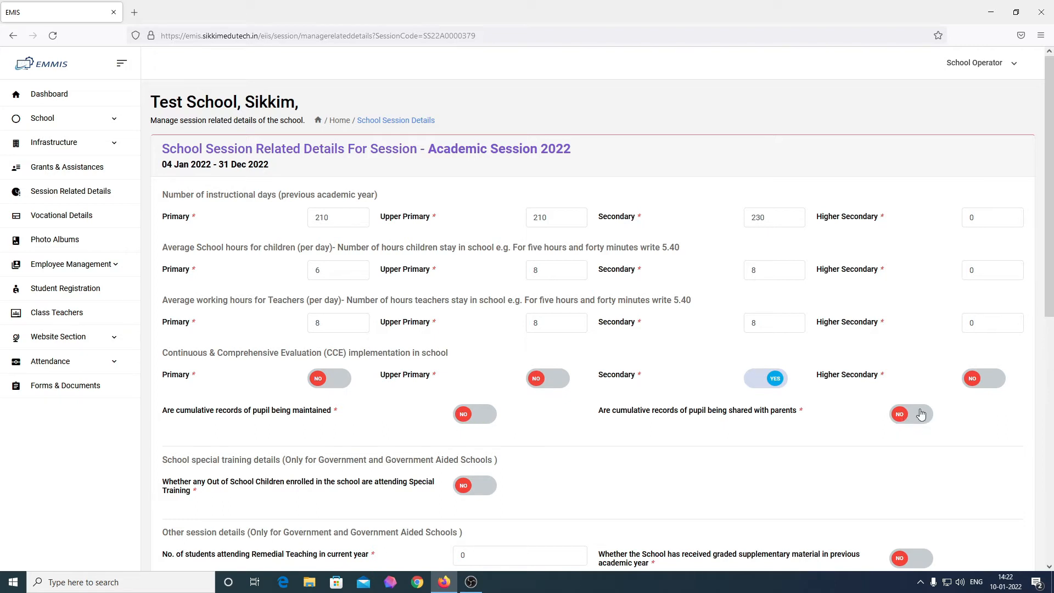
{"action": "scroll", "coordinate": [761, 455], "scroll_direction": "down", "scroll_amount": 3}
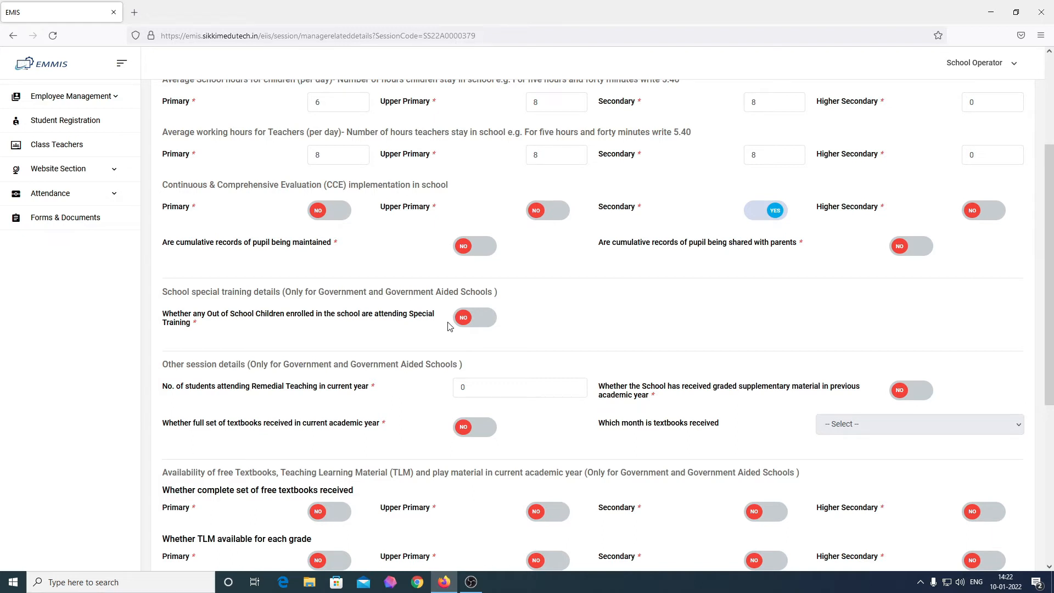
{"action": "left_click", "coordinate": [474, 326]}
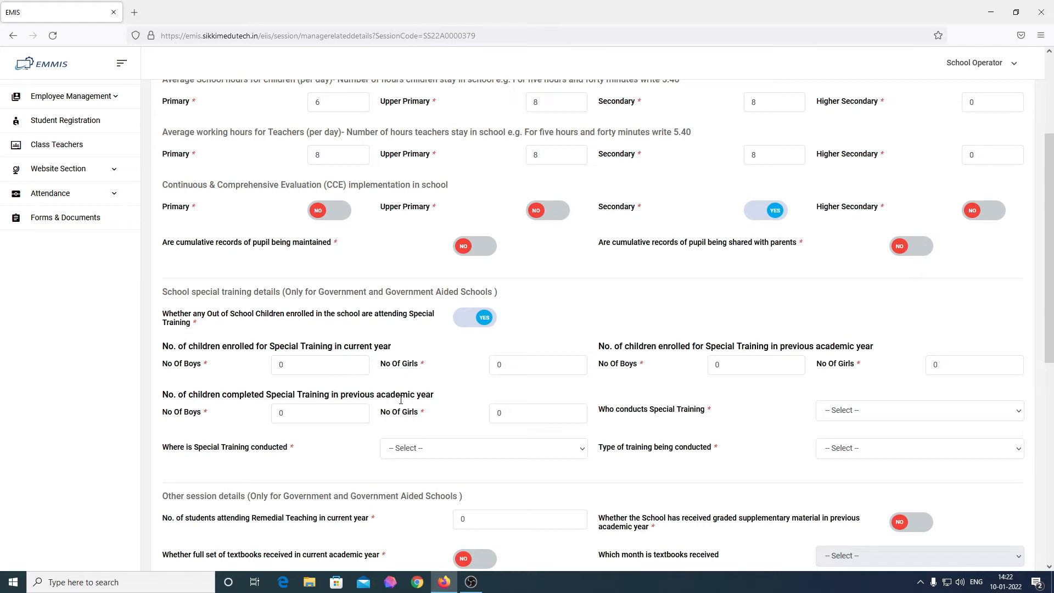
{"action": "left_click", "coordinate": [471, 322]}
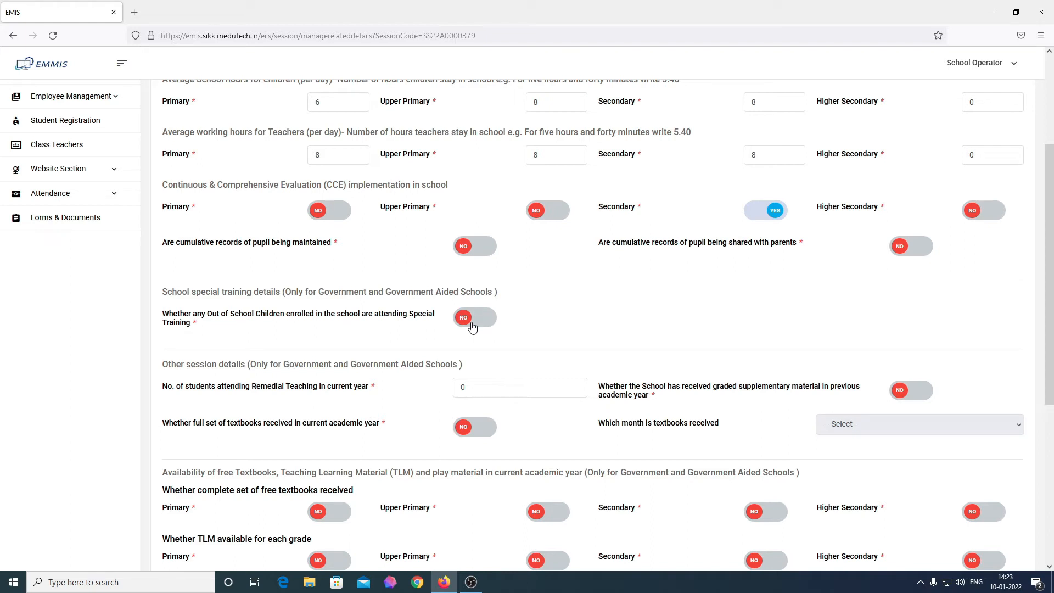
{"action": "scroll", "coordinate": [266, 395], "scroll_direction": "down", "scroll_amount": 1}
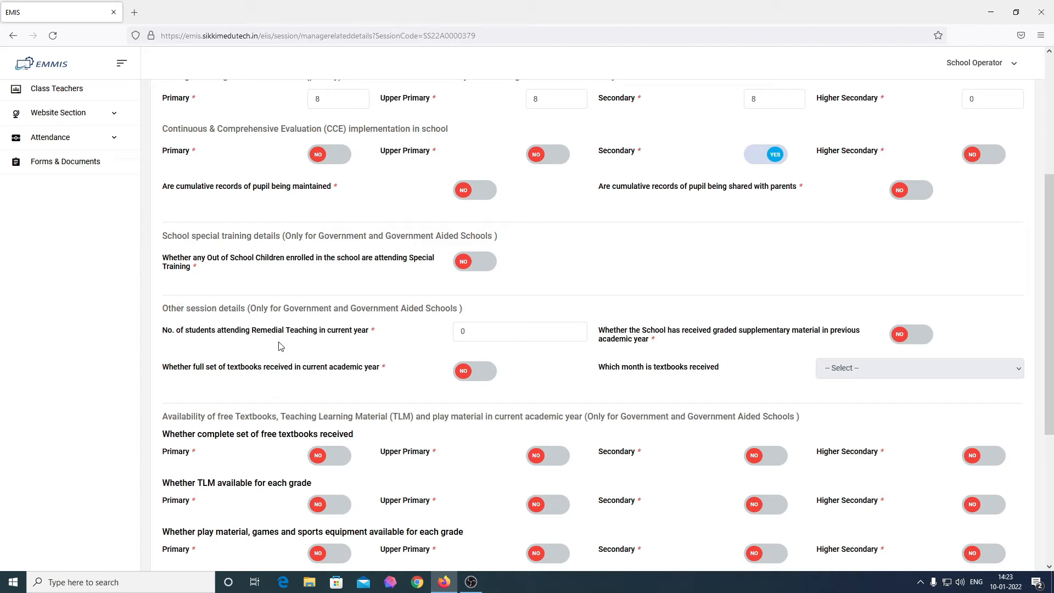
Step: Enter 25 students for Remedial Teaching
{"action": "left_click", "coordinate": [504, 332]}
{"action": "type", "text": "25"}
{"action": "left_click", "coordinate": [725, 311]}
Step: Mark graded supplementary material and full textbooks as received, with textbooks arriving in February
{"action": "left_click", "coordinate": [910, 342]}
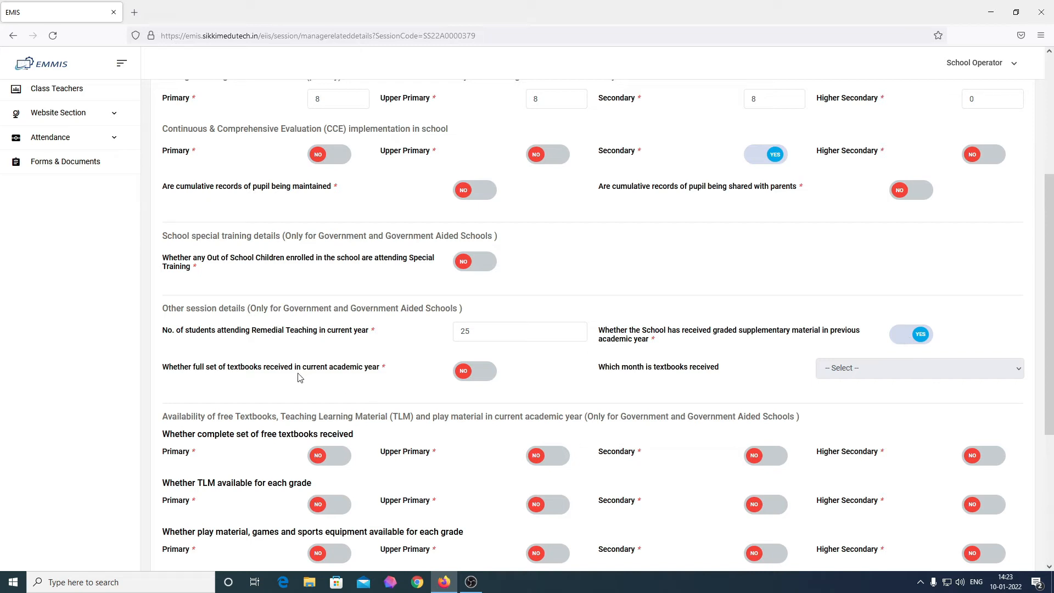
{"action": "left_click", "coordinate": [485, 380]}
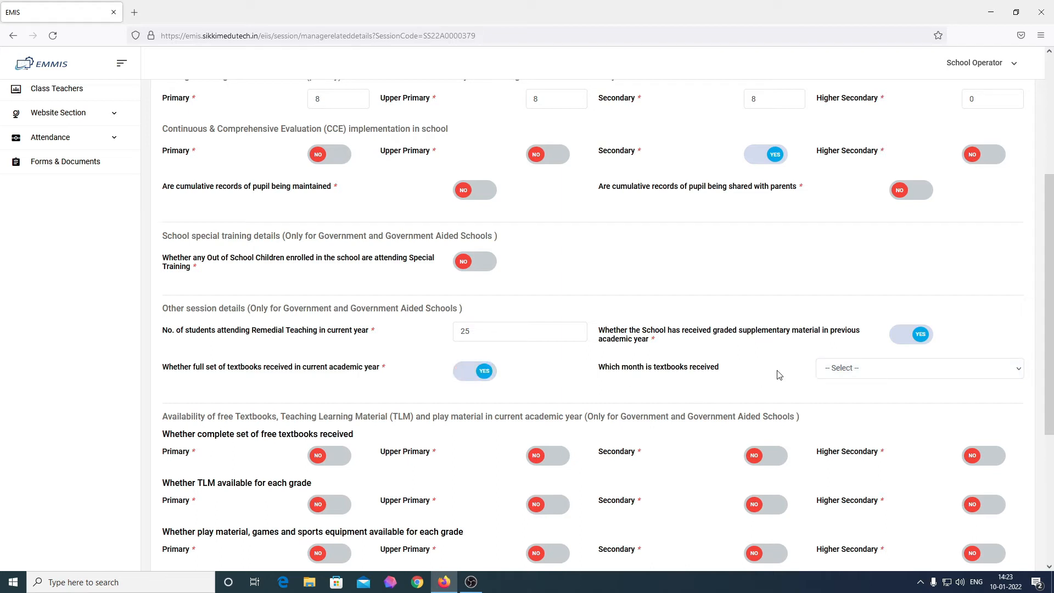
{"action": "left_click", "coordinate": [893, 378]}
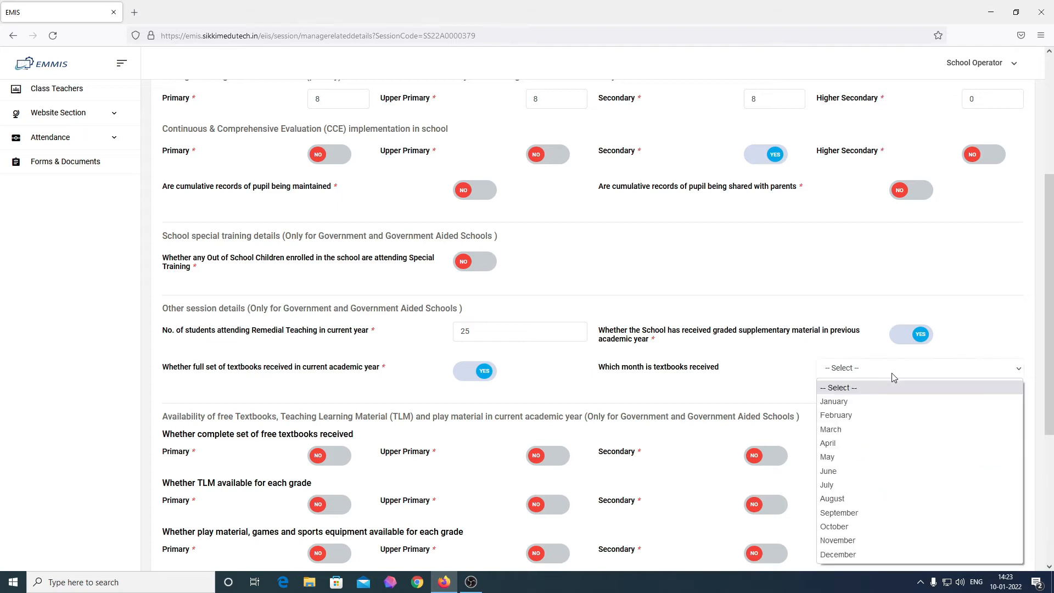
{"action": "left_click", "coordinate": [882, 420]}
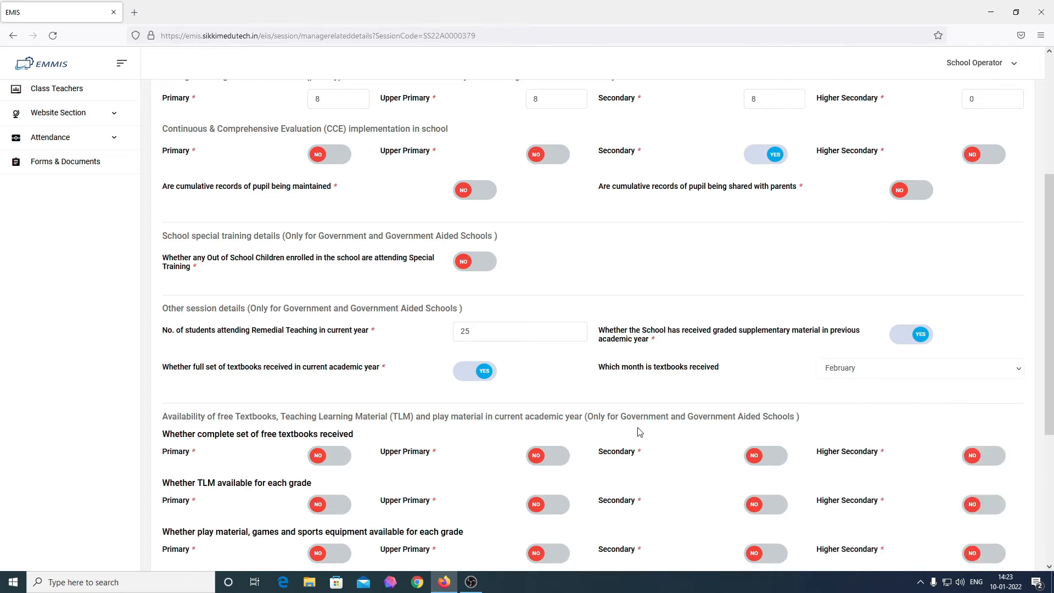
{"action": "scroll", "coordinate": [612, 418], "scroll_direction": "down", "scroll_amount": 1}
Step: Mark free textbooks received for Upper Primary and Secondary, leaving Primary at No
{"action": "scroll", "coordinate": [617, 418], "scroll_direction": "down", "scroll_amount": 3}
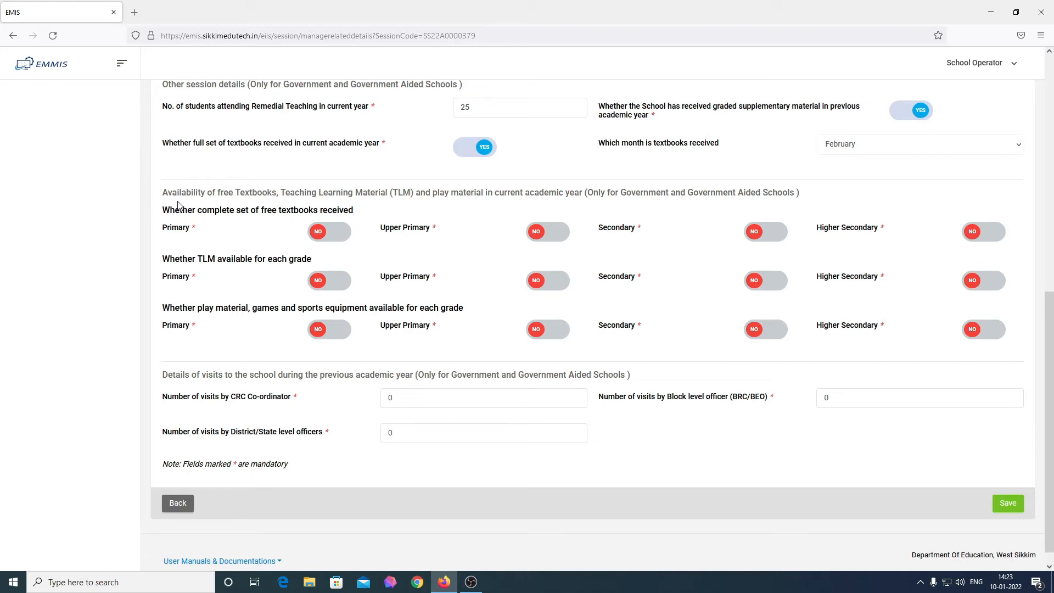
{"action": "left_click", "coordinate": [333, 236]}
{"action": "left_click", "coordinate": [333, 236]}
{"action": "left_click", "coordinate": [555, 236]}
{"action": "left_click", "coordinate": [759, 236]}
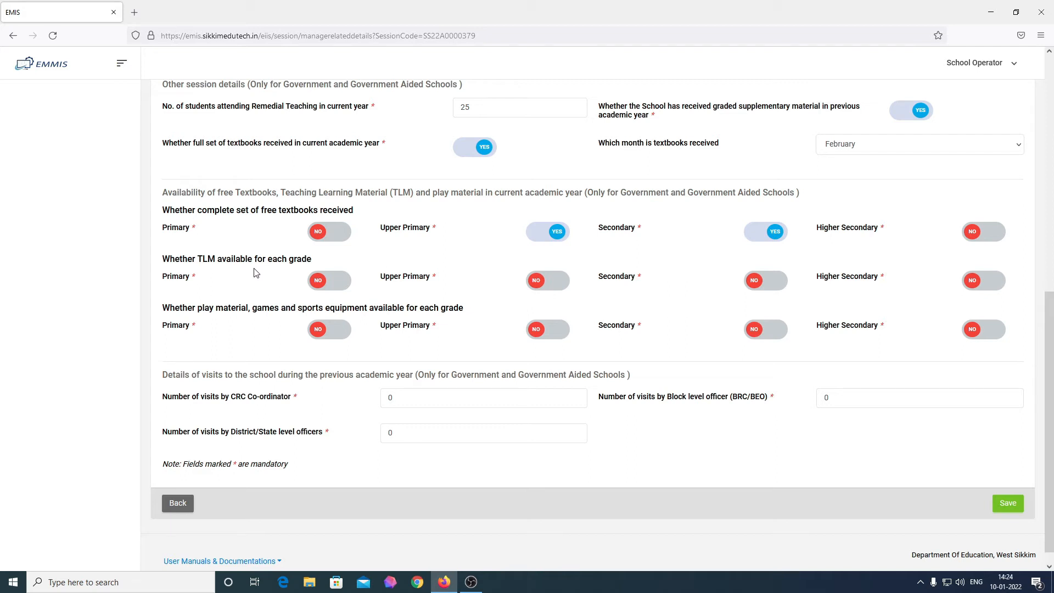
Step: Mark TLM available for Primary to Secondary and play material for Upper Primary and Secondary
{"action": "left_click", "coordinate": [335, 282]}
{"action": "left_click", "coordinate": [555, 282]}
{"action": "left_click", "coordinate": [755, 283]}
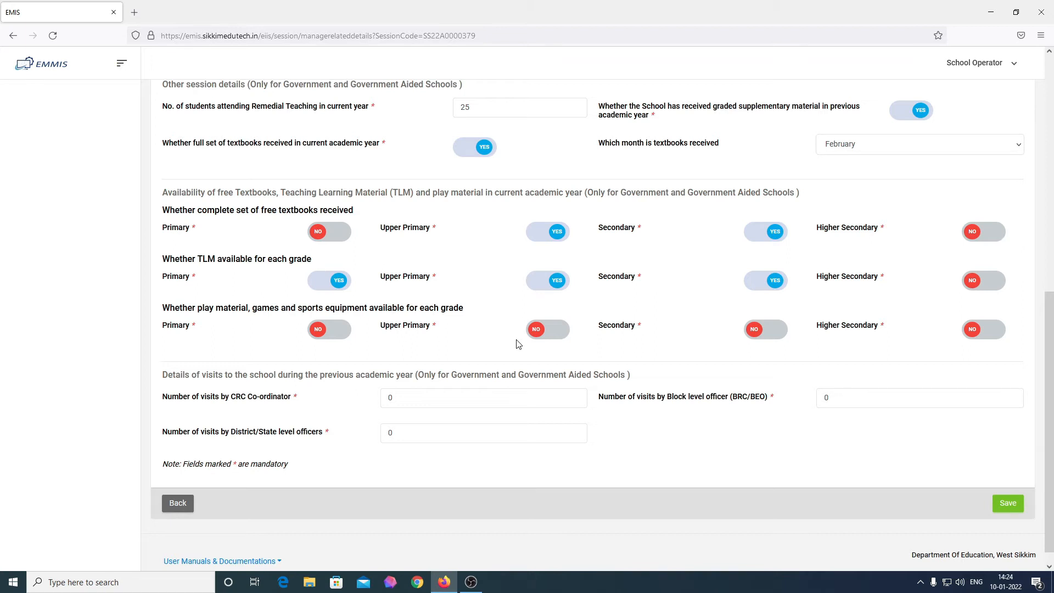
{"action": "left_click", "coordinate": [557, 332]}
{"action": "left_click", "coordinate": [768, 333]}
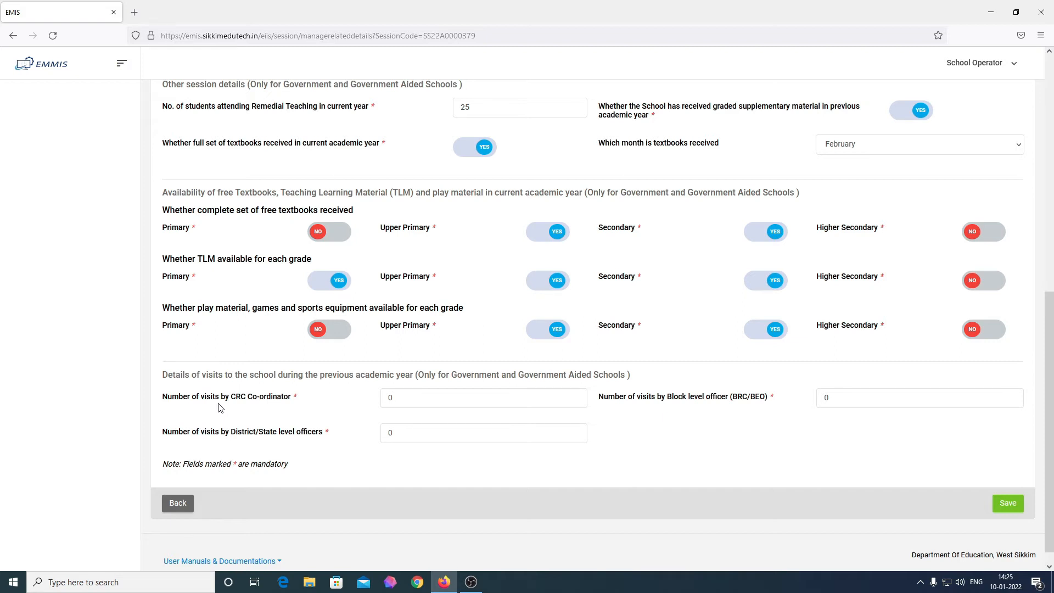
{"action": "double_click", "coordinate": [447, 401]}
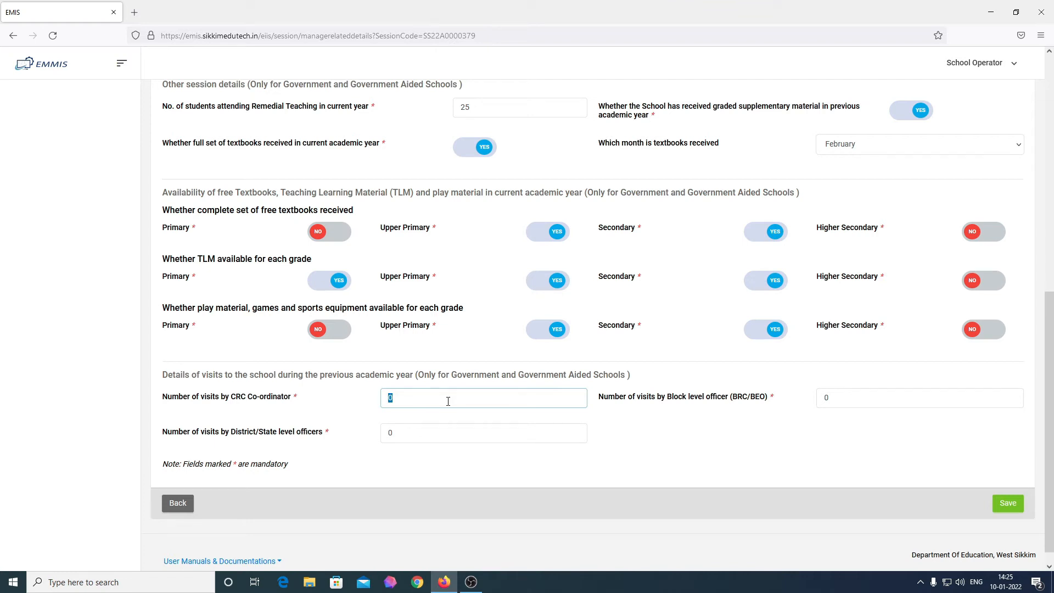
Step: Enter previous-year visits: 5 by CRC Co-ordinator, 3 block officers, 2 district/state officers
{"action": "type", "text": "5"}
{"action": "key", "text": "Tab"}
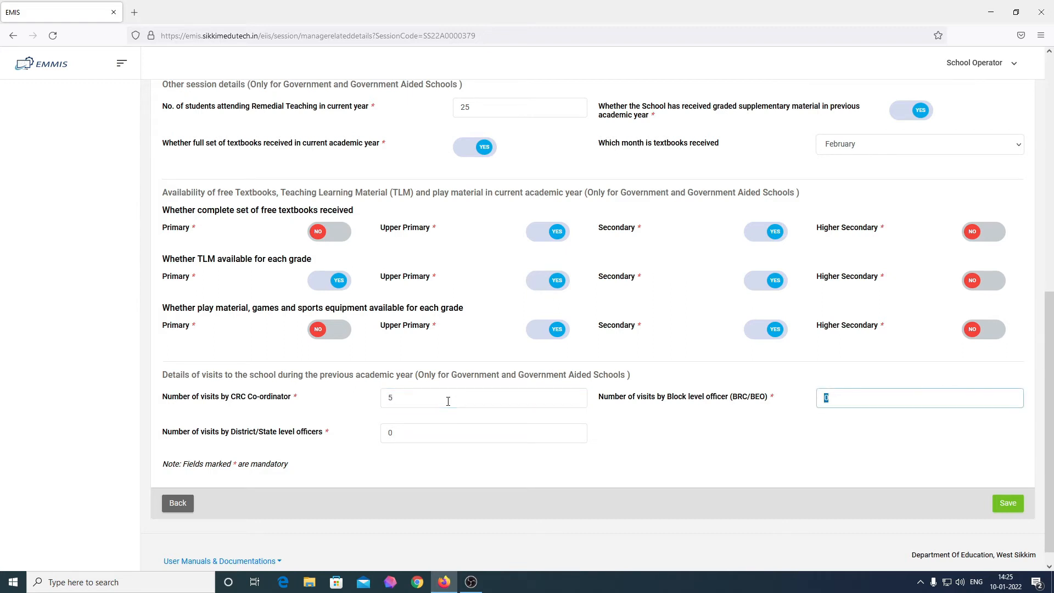
{"action": "key", "text": "BackSpace"}
{"action": "type", "text": "3"}
{"action": "key", "text": "Tab"}
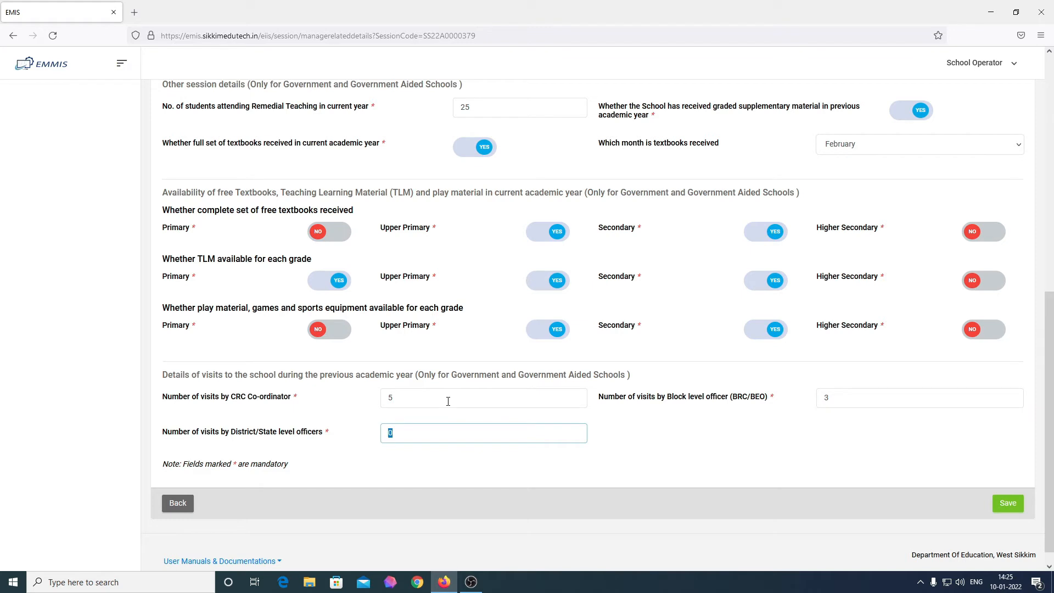
{"action": "type", "text": "2"}
{"action": "scroll", "coordinate": [422, 396], "scroll_direction": "up", "scroll_amount": 8}
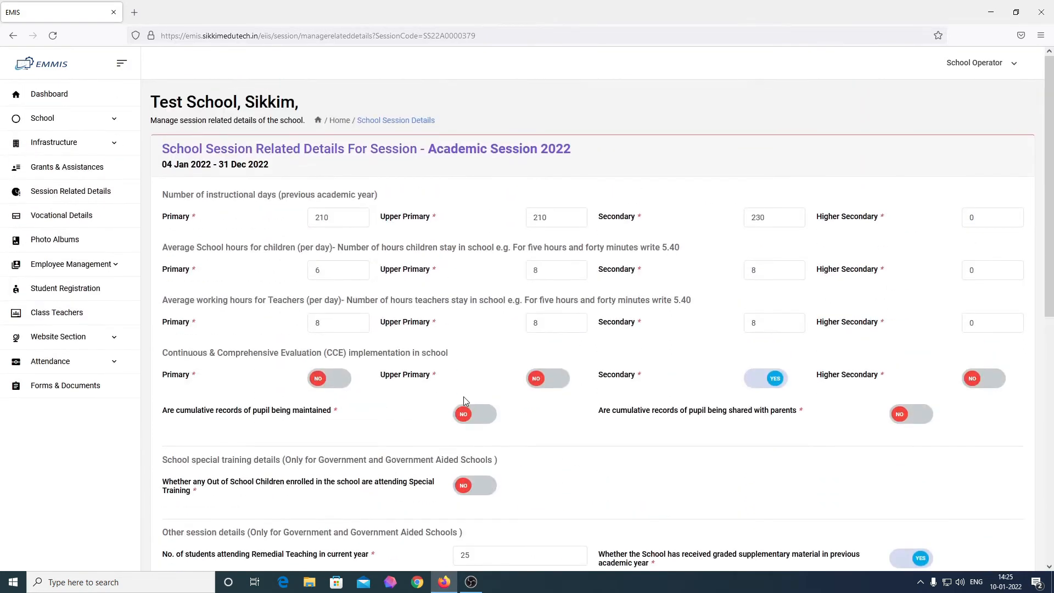
{"action": "scroll", "coordinate": [464, 401], "scroll_direction": "down", "scroll_amount": 8}
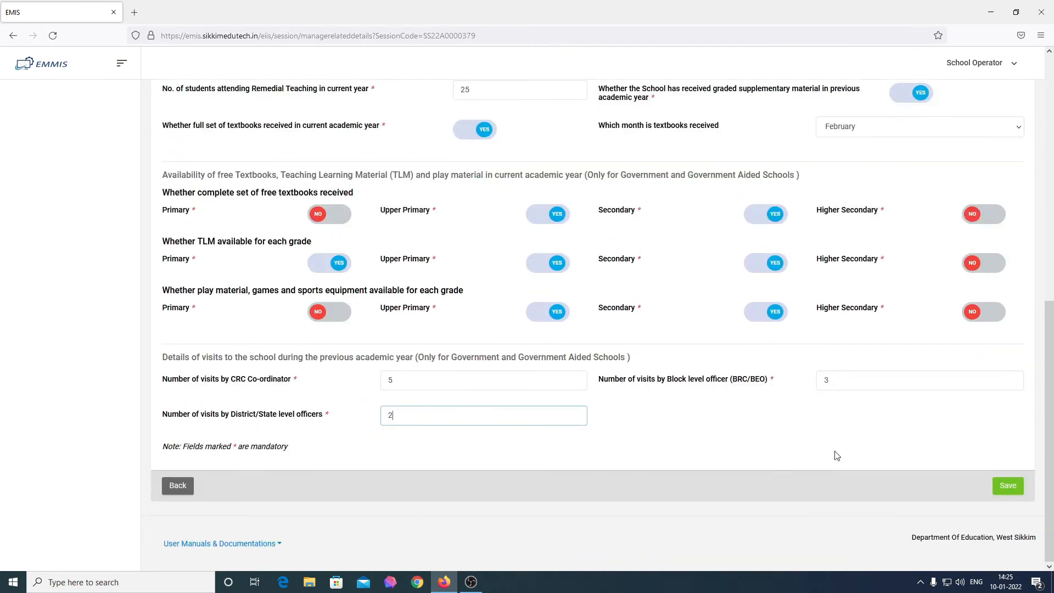
Step: Save the session details and confirm Session Based Information now reads Configured
{"action": "left_click", "coordinate": [1008, 485]}
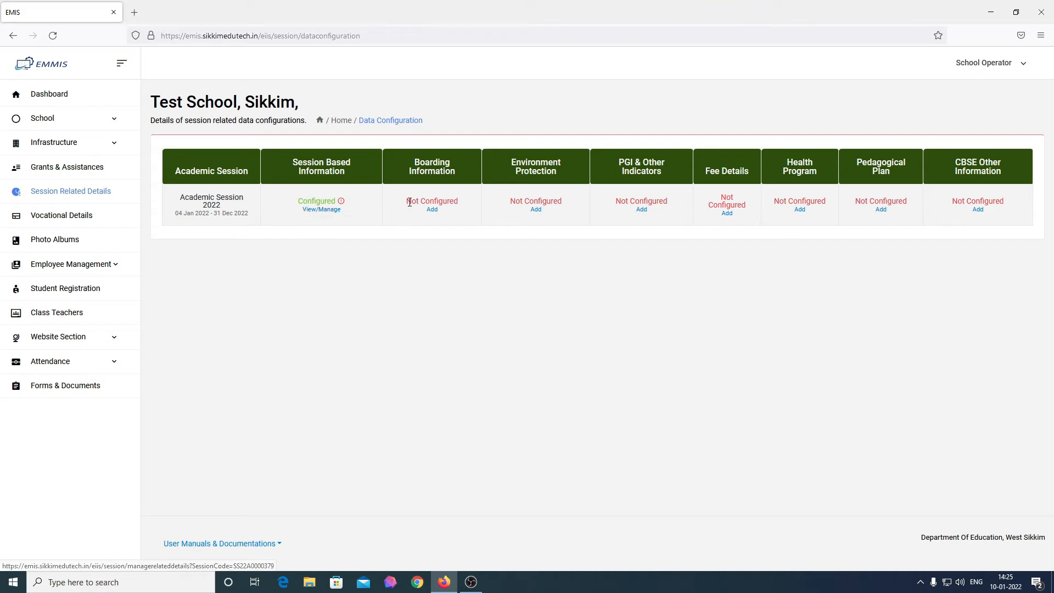
{"action": "left_click_drag", "start_coordinate": [297, 202], "coordinate": [342, 202]}
{"action": "left_click", "coordinate": [353, 229]}
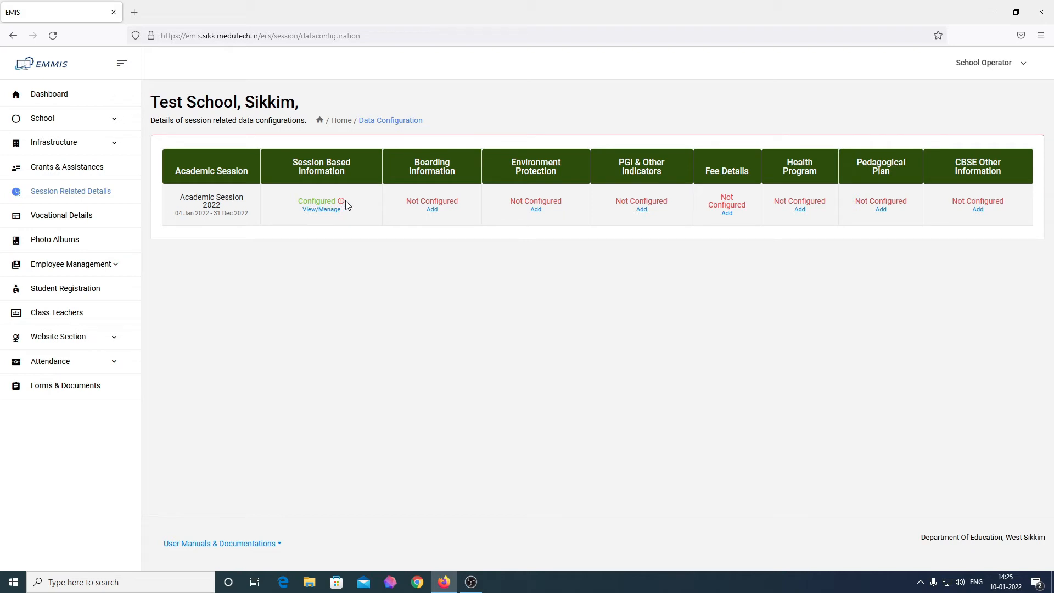
{"action": "left_click_drag", "start_coordinate": [336, 201], "coordinate": [290, 203]}
{"action": "left_click", "coordinate": [334, 242]}
{"action": "mouse_move", "coordinate": [345, 203]}
{"action": "left_click", "coordinate": [322, 211]}
{"action": "scroll", "coordinate": [693, 319], "scroll_direction": "down", "scroll_amount": 3}
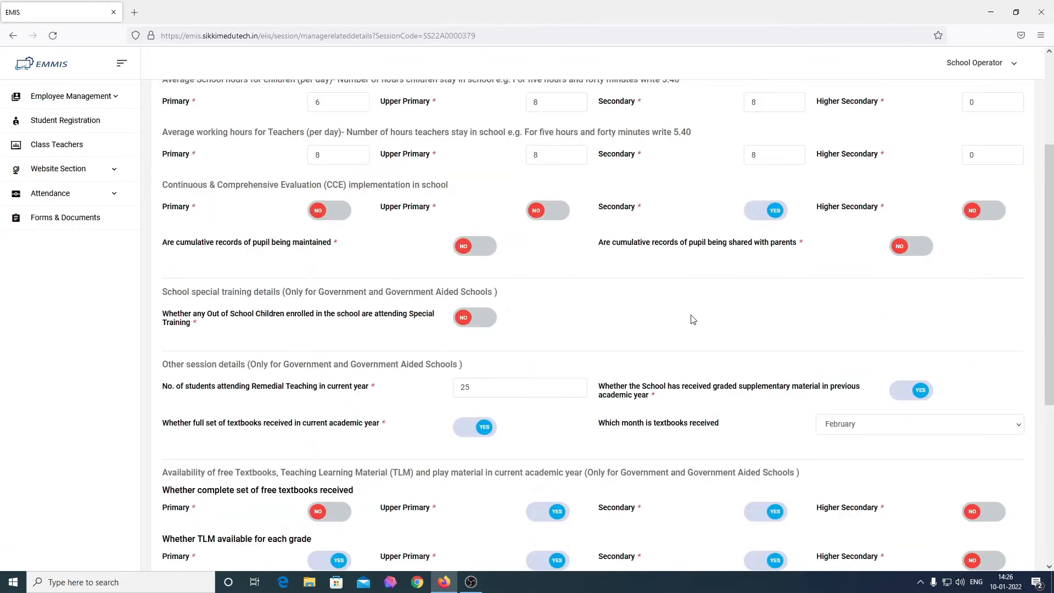
{"action": "scroll", "coordinate": [692, 319], "scroll_direction": "down", "scroll_amount": 5}
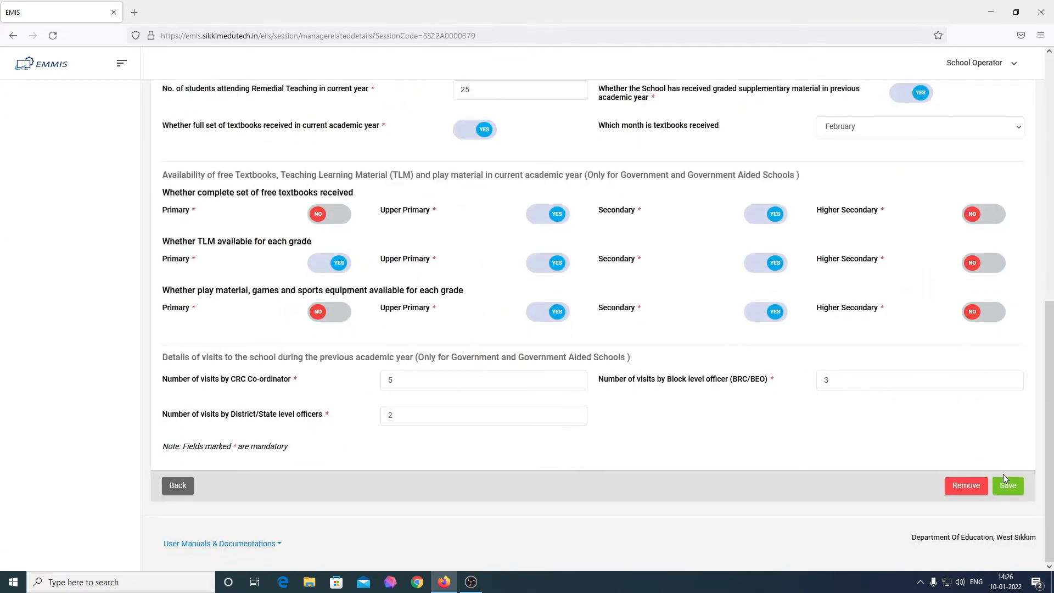
{"action": "left_click", "coordinate": [178, 486]}
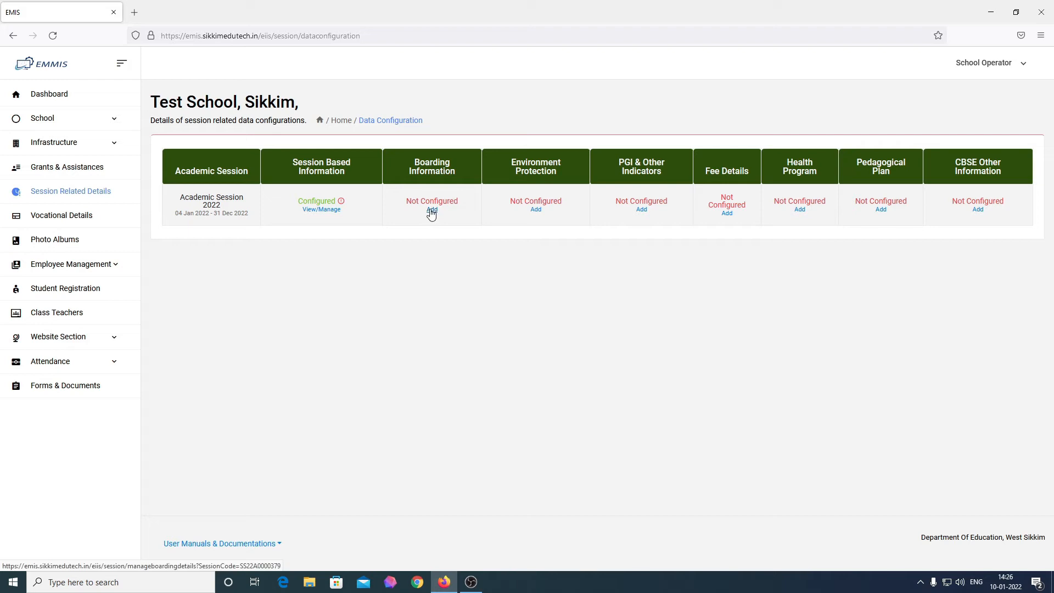
{"action": "left_click", "coordinate": [61, 104]}
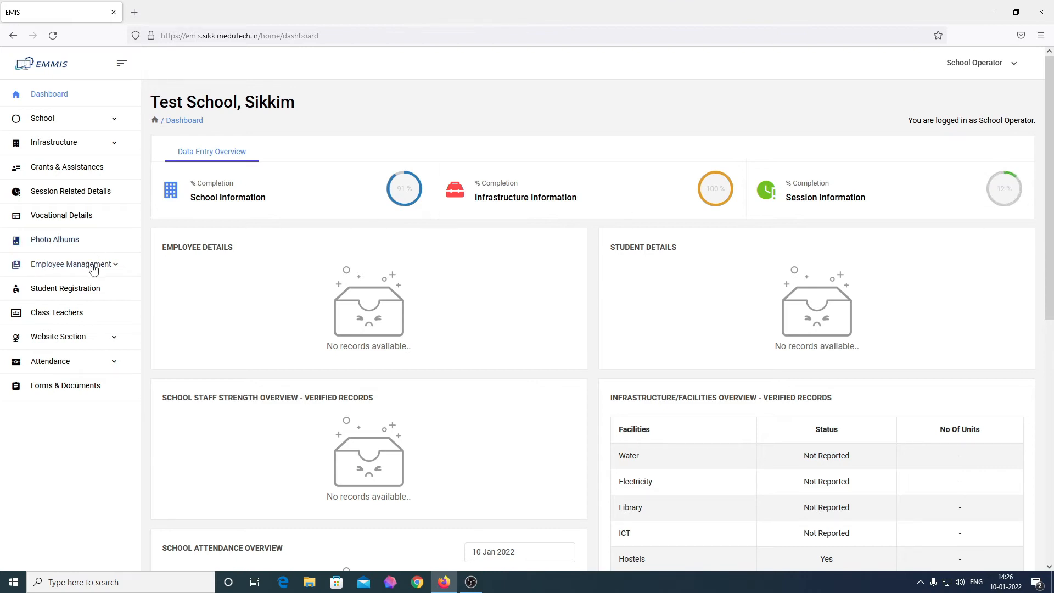
{"action": "left_click", "coordinate": [71, 192]}
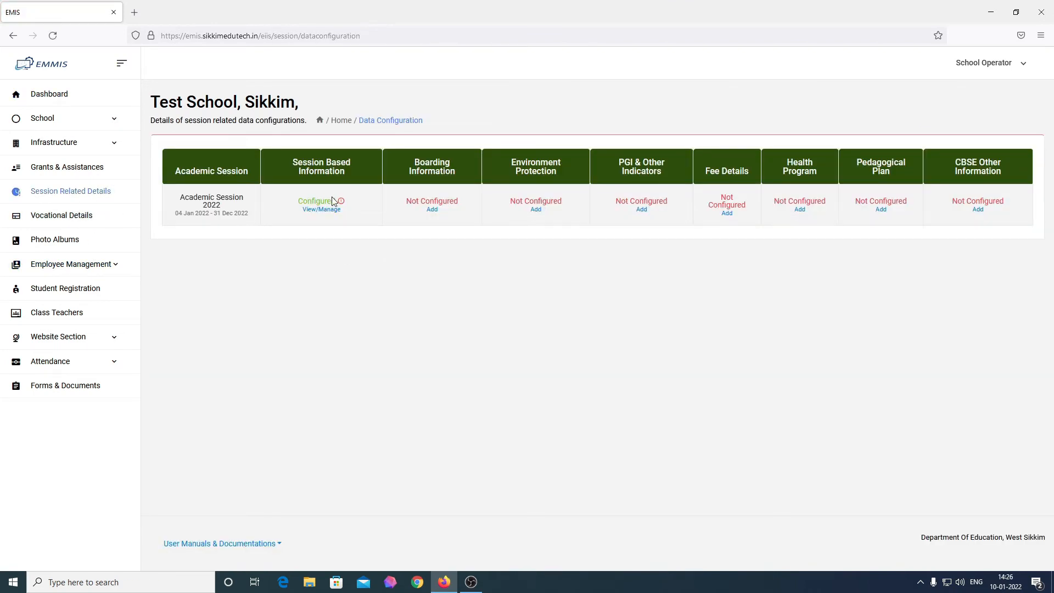
Step: Add Boarding Information for 2022 and save it with every boys and girls count at 0
{"action": "left_click", "coordinate": [432, 210]}
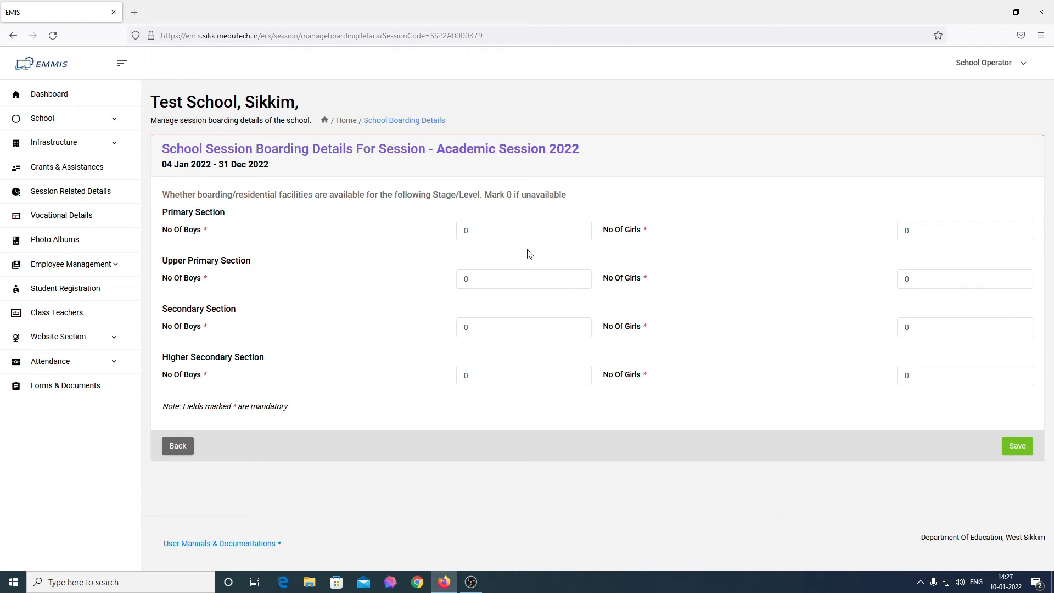
{"action": "left_click", "coordinate": [1019, 450]}
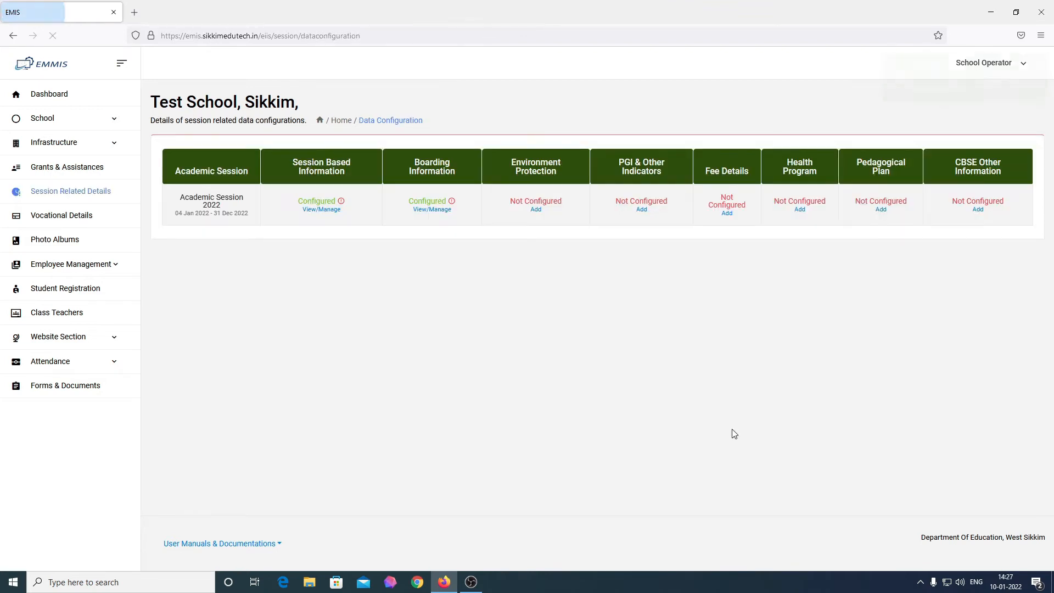
Step: Start a new Environment Protection entry and scroll through its questions
{"action": "left_click", "coordinate": [536, 210]}
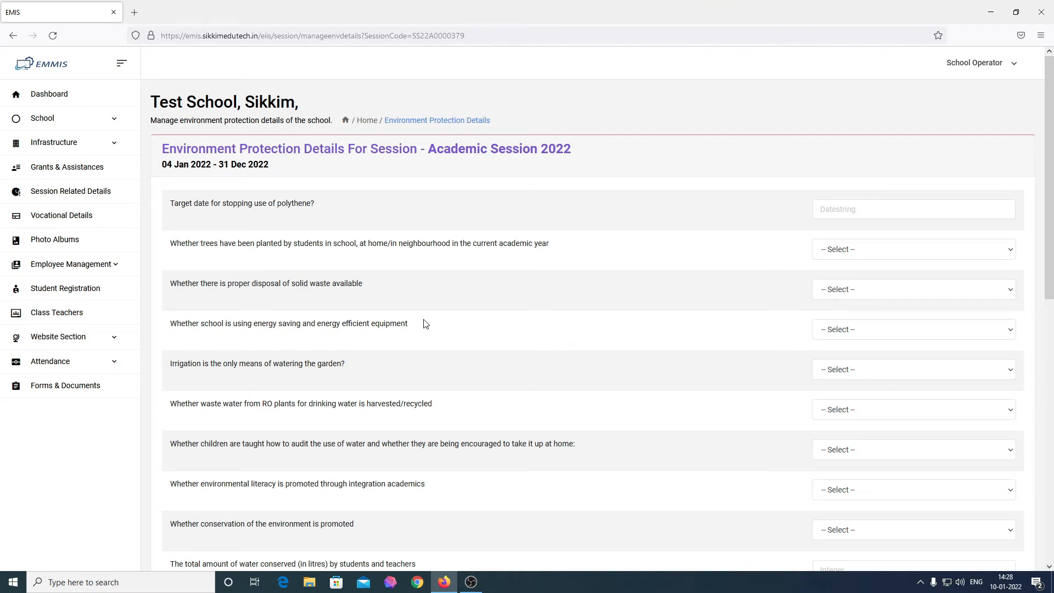
{"action": "scroll", "coordinate": [296, 430], "scroll_direction": "down", "scroll_amount": 5}
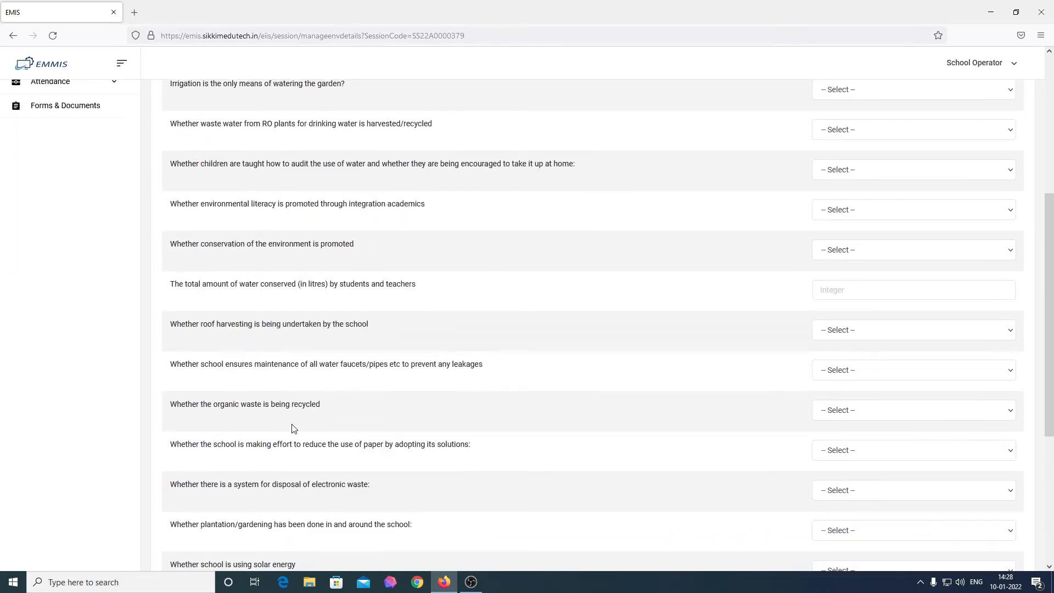
{"action": "scroll", "coordinate": [295, 430], "scroll_direction": "up", "scroll_amount": 5}
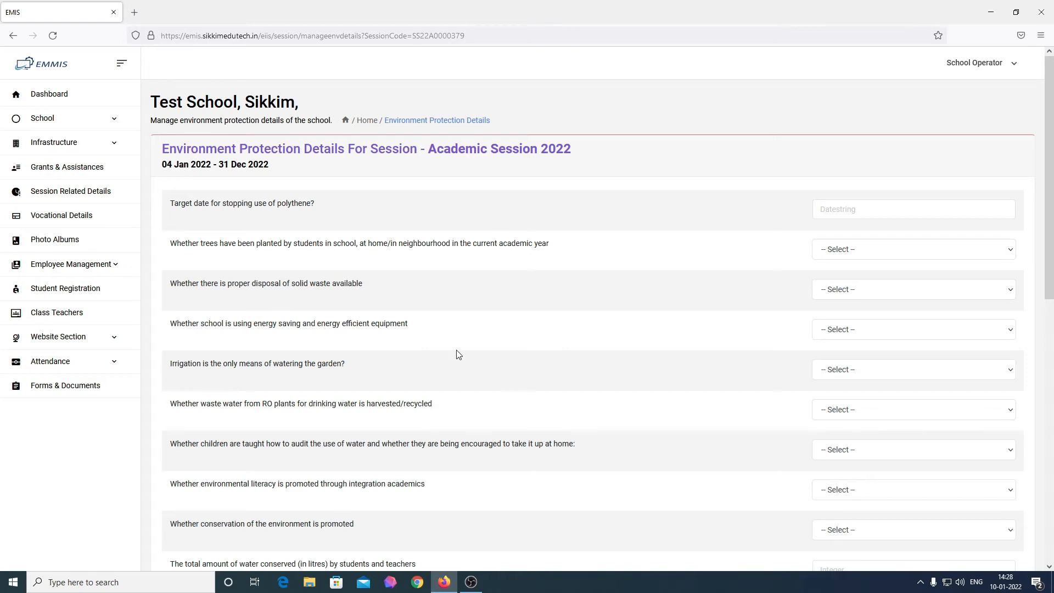
{"action": "scroll", "coordinate": [458, 354], "scroll_direction": "down", "scroll_amount": 2}
{"action": "scroll", "coordinate": [457, 354], "scroll_direction": "up", "scroll_amount": 3}
Step: Point out the form heading and the session dates 04 Jan 2022 - 31 Dec 2022
{"action": "left_click_drag", "start_coordinate": [159, 152], "coordinate": [557, 164]}
{"action": "left_click", "coordinate": [522, 213]}
{"action": "left_click_drag", "start_coordinate": [159, 166], "coordinate": [281, 170]}
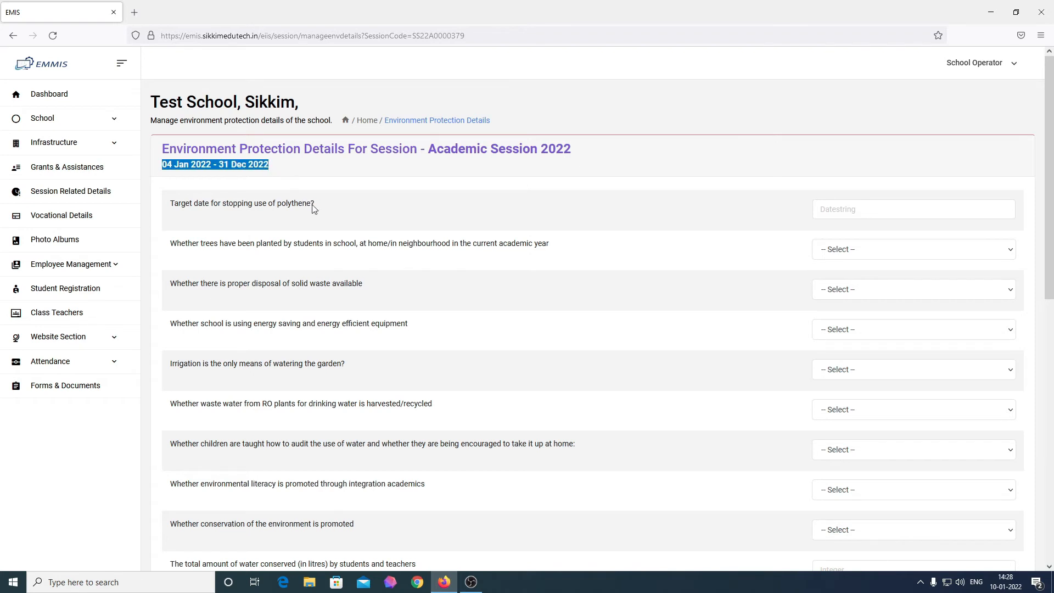
{"action": "left_click", "coordinate": [198, 210]}
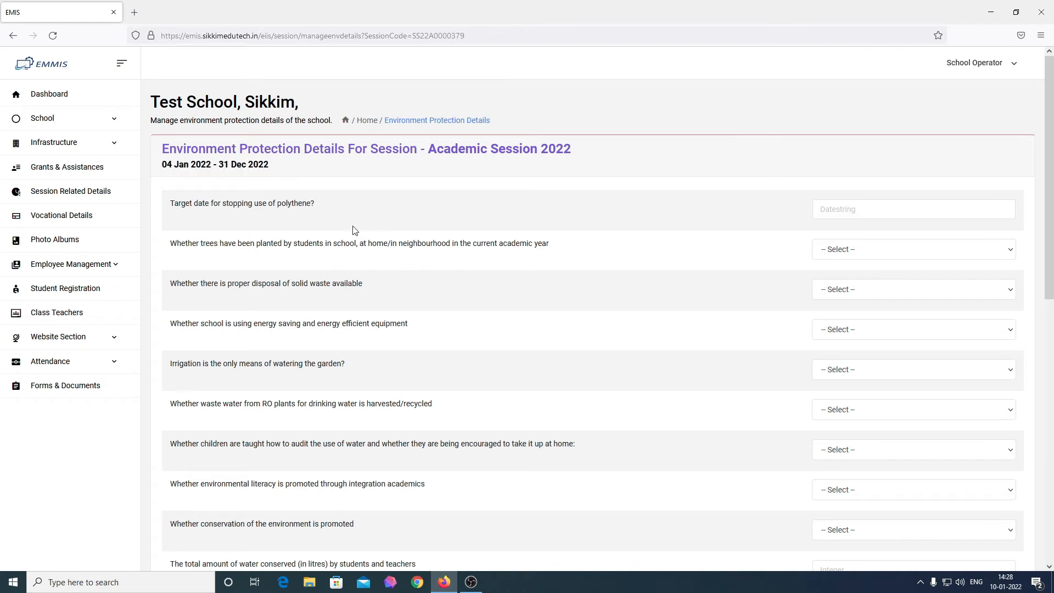
{"action": "left_click", "coordinate": [857, 214]}
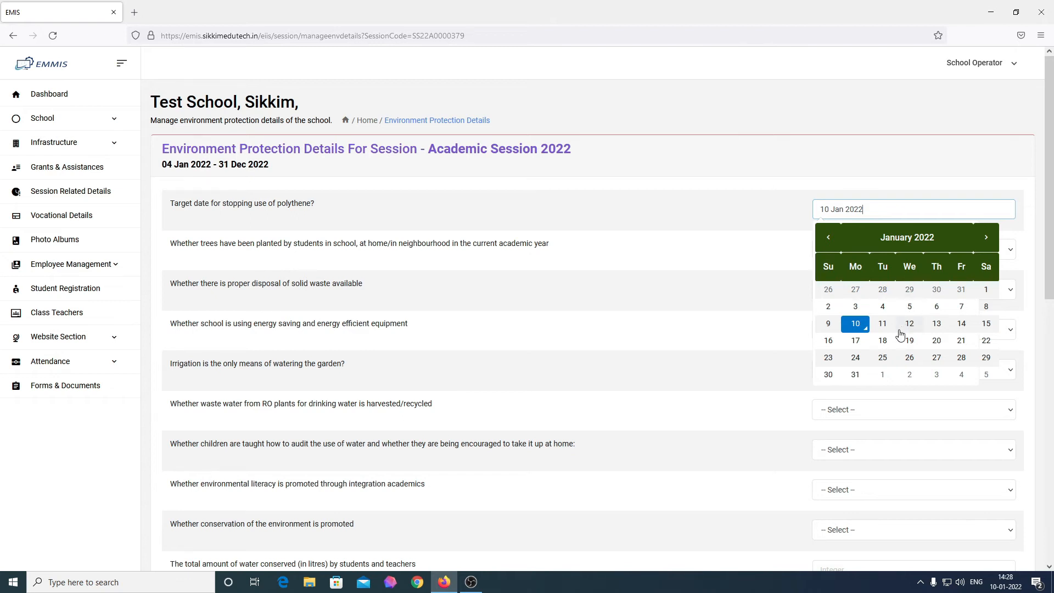
Step: Set the target date for stopping polythene use to 20 Feb 2022
{"action": "left_click", "coordinate": [986, 239]}
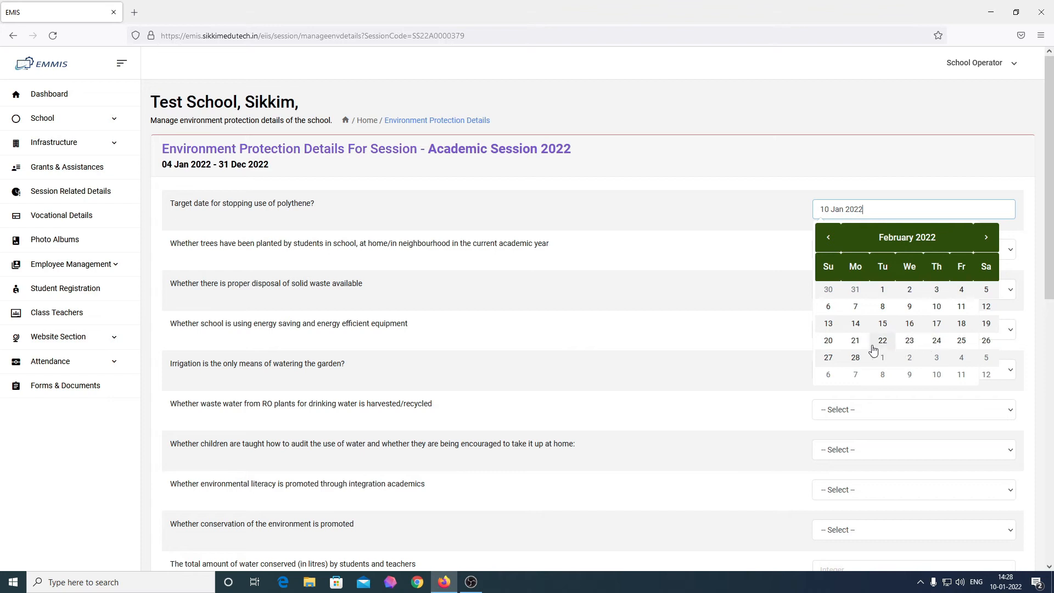
{"action": "left_click", "coordinate": [829, 342]}
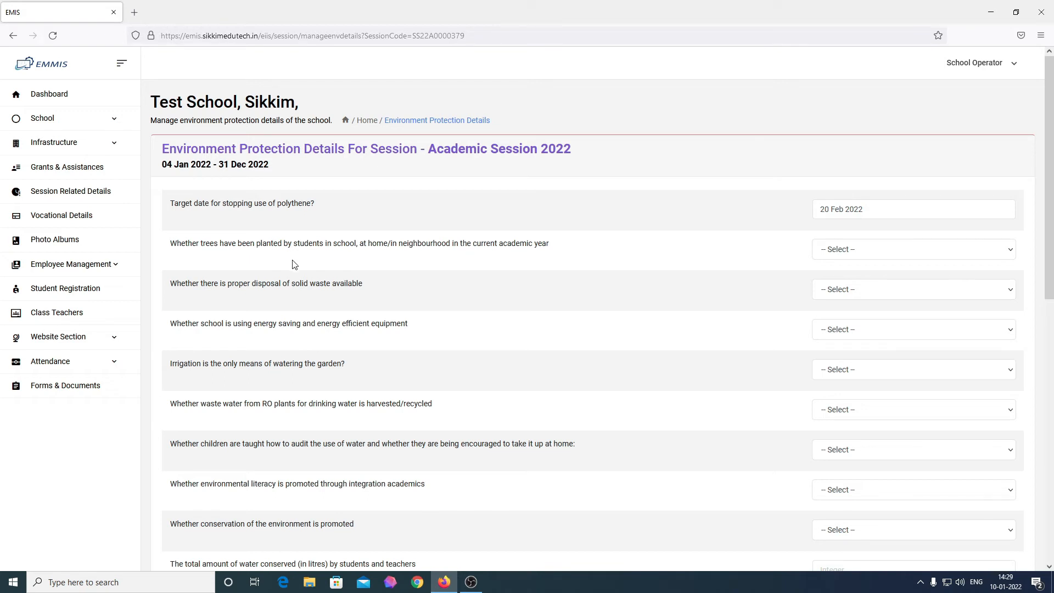
{"action": "left_click", "coordinate": [853, 252]}
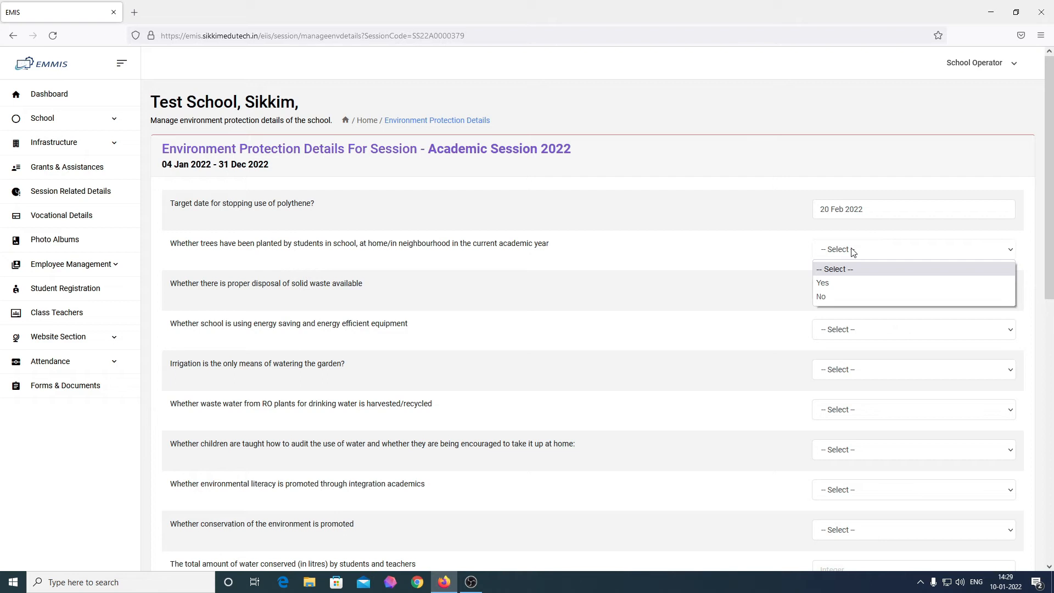
Step: Answer Yes for trees planted, solid-waste disposal and energy-saving equipment, and No for irrigation-only watering
{"action": "left_click", "coordinate": [856, 283]}
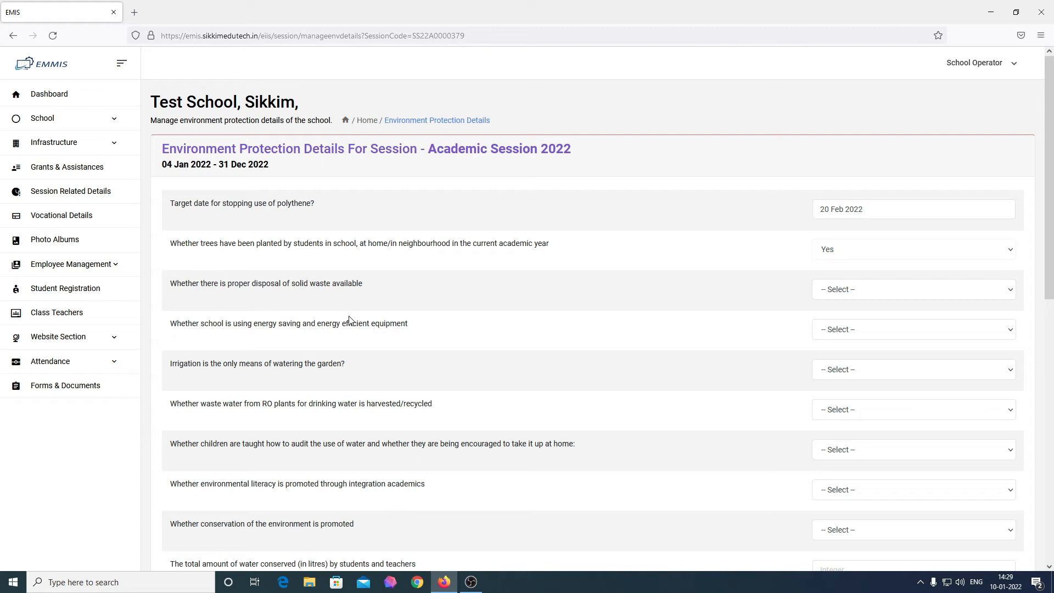
{"action": "left_click", "coordinate": [866, 298]}
{"action": "left_click", "coordinate": [852, 320]}
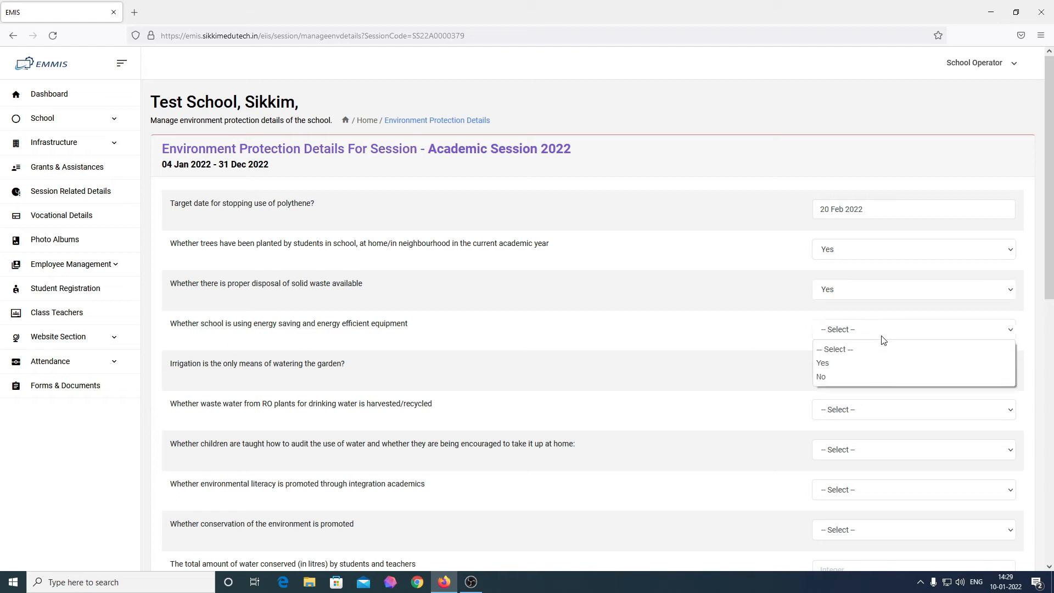
{"action": "left_click", "coordinate": [844, 365]}
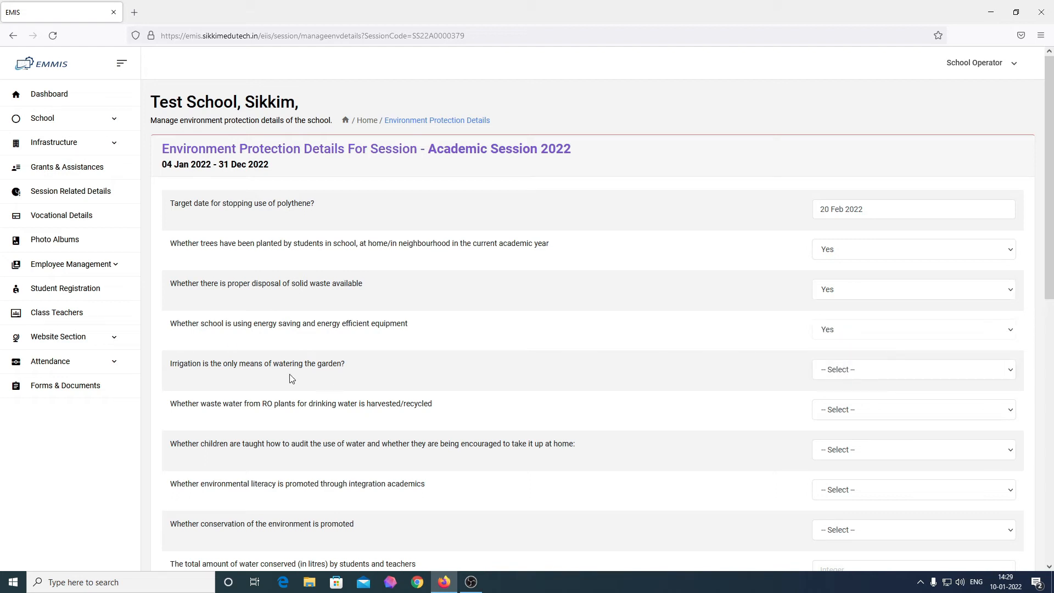
{"action": "left_click", "coordinate": [864, 371]}
{"action": "left_click", "coordinate": [834, 418]}
Step: Answer No for RO water recycling, water-audit teaching and environmental literacy, and Yes for conservation
{"action": "scroll", "coordinate": [627, 434], "scroll_direction": "down", "scroll_amount": 2}
{"action": "left_click", "coordinate": [816, 301]}
{"action": "left_click", "coordinate": [813, 346]}
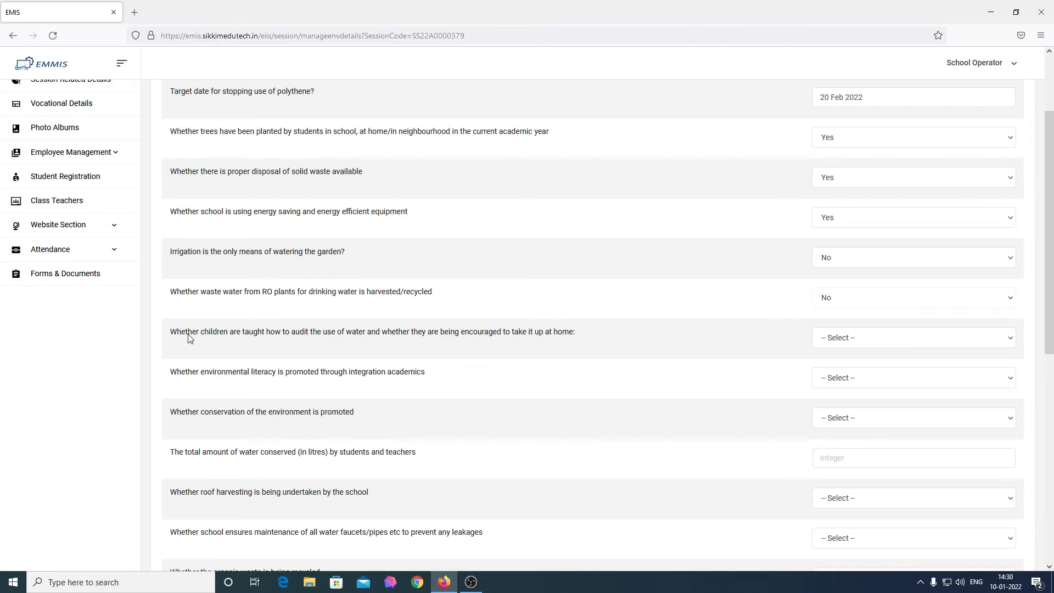
{"action": "left_click", "coordinate": [848, 346]}
{"action": "left_click", "coordinate": [848, 381]}
{"action": "left_click", "coordinate": [846, 385]}
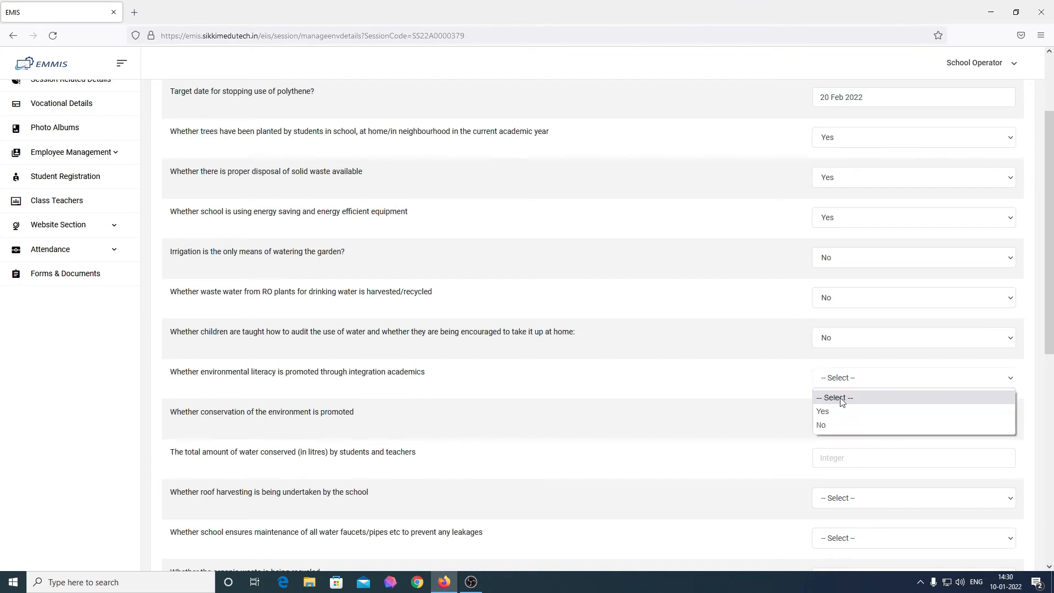
{"action": "left_click", "coordinate": [824, 426]}
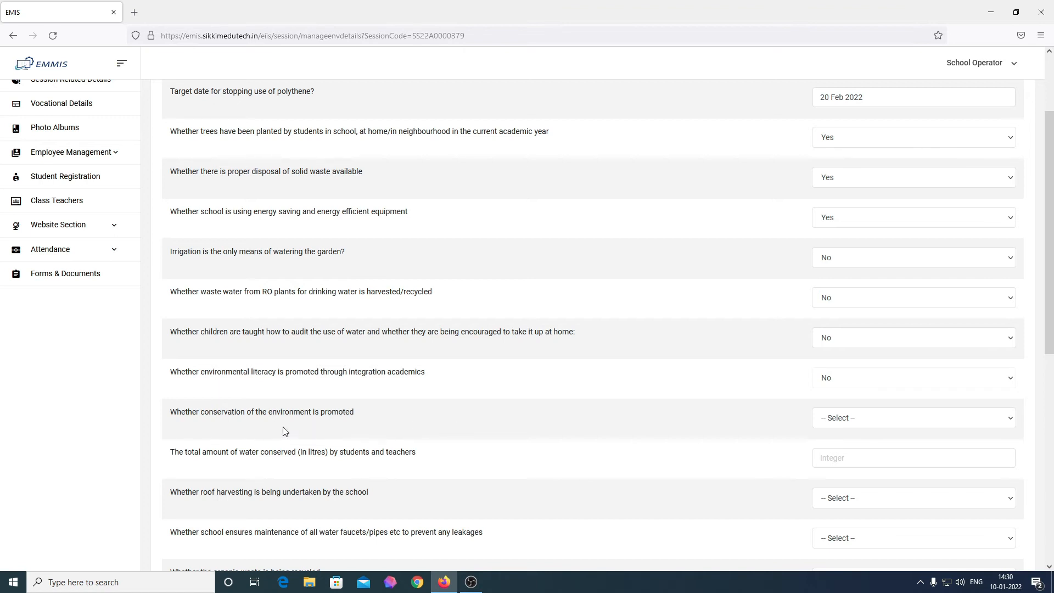
{"action": "left_click", "coordinate": [835, 418]}
{"action": "left_click", "coordinate": [829, 451]}
Step: Answer Yes for roof harvesting, faucet and pipe maintenance, and organic waste recycling
{"action": "left_click", "coordinate": [821, 457]}
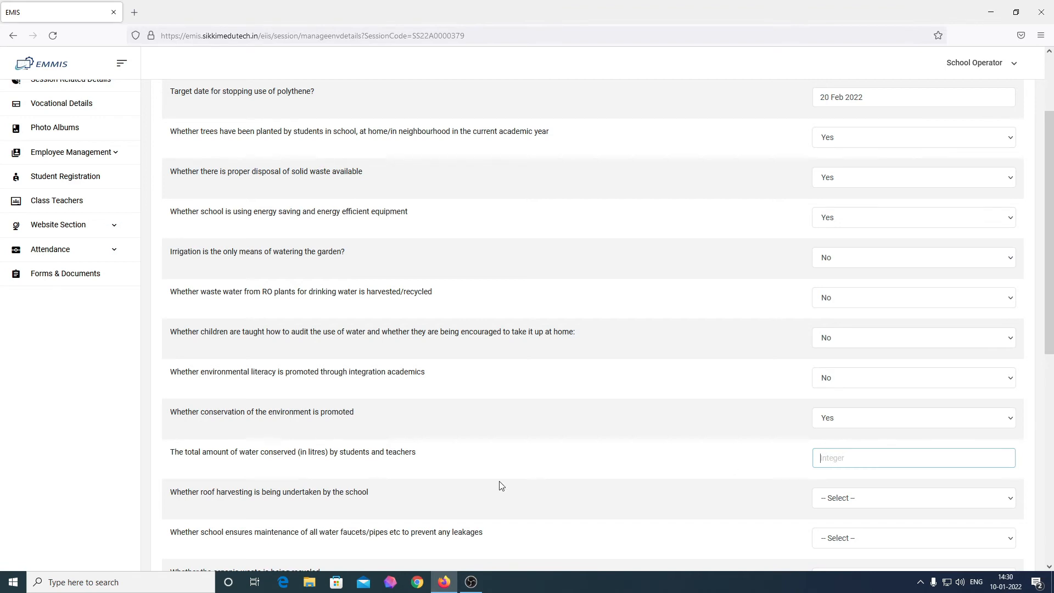
{"action": "scroll", "coordinate": [402, 503], "scroll_direction": "down", "scroll_amount": 2}
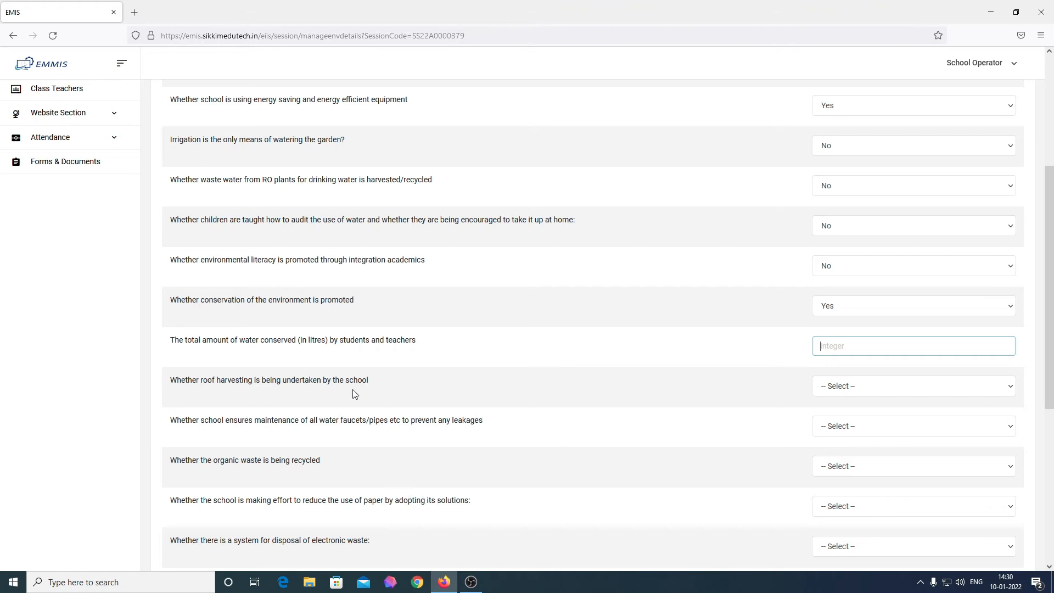
{"action": "left_click", "coordinate": [890, 396]}
{"action": "left_click", "coordinate": [869, 420]}
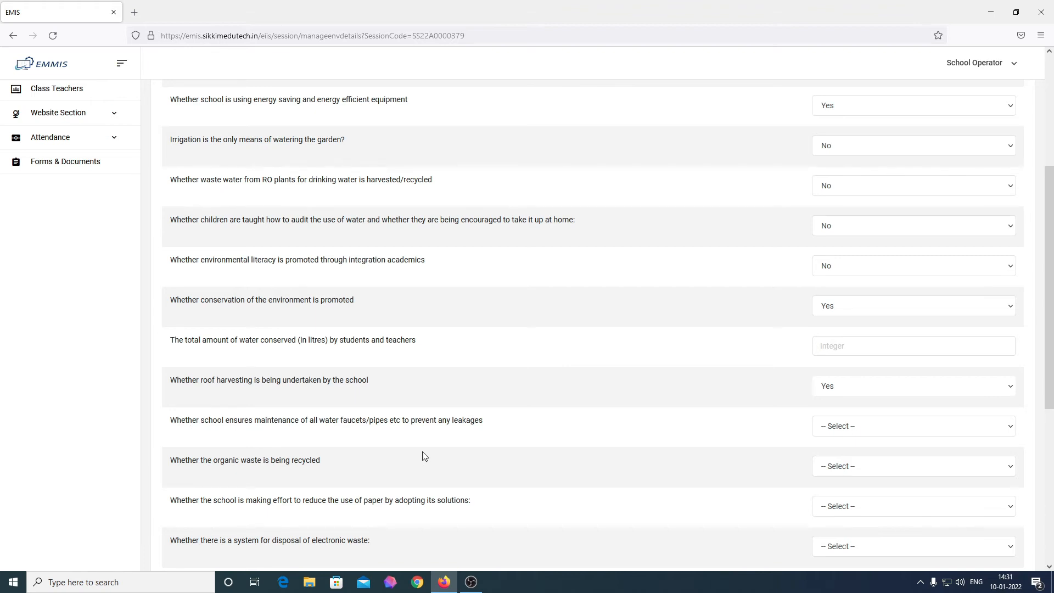
{"action": "left_click", "coordinate": [829, 429]}
{"action": "left_click", "coordinate": [828, 460]}
{"action": "left_click", "coordinate": [841, 466]}
{"action": "left_click", "coordinate": [838, 496]}
Step: Answer No for reducing paper use and for electronic waste disposal
{"action": "scroll", "coordinate": [509, 465], "scroll_direction": "down", "scroll_amount": 2}
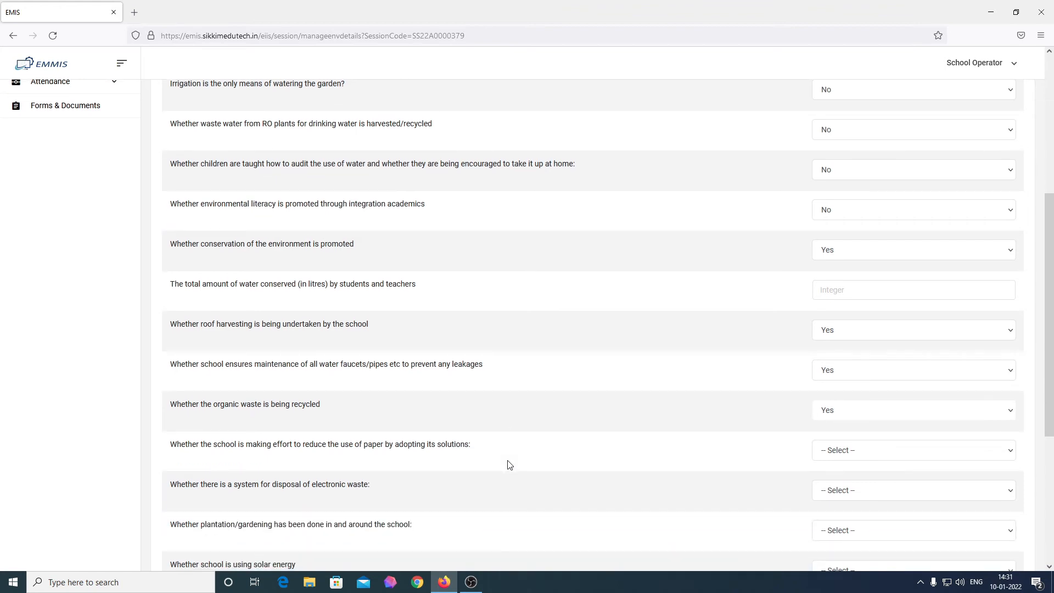
{"action": "left_click", "coordinate": [861, 456]}
{"action": "left_click", "coordinate": [836, 496]}
{"action": "left_click", "coordinate": [831, 498]}
{"action": "left_click", "coordinate": [826, 534]}
{"action": "scroll", "coordinate": [649, 513], "scroll_direction": "down", "scroll_amount": 1}
{"action": "scroll", "coordinate": [649, 513], "scroll_direction": "down", "scroll_amount": 3}
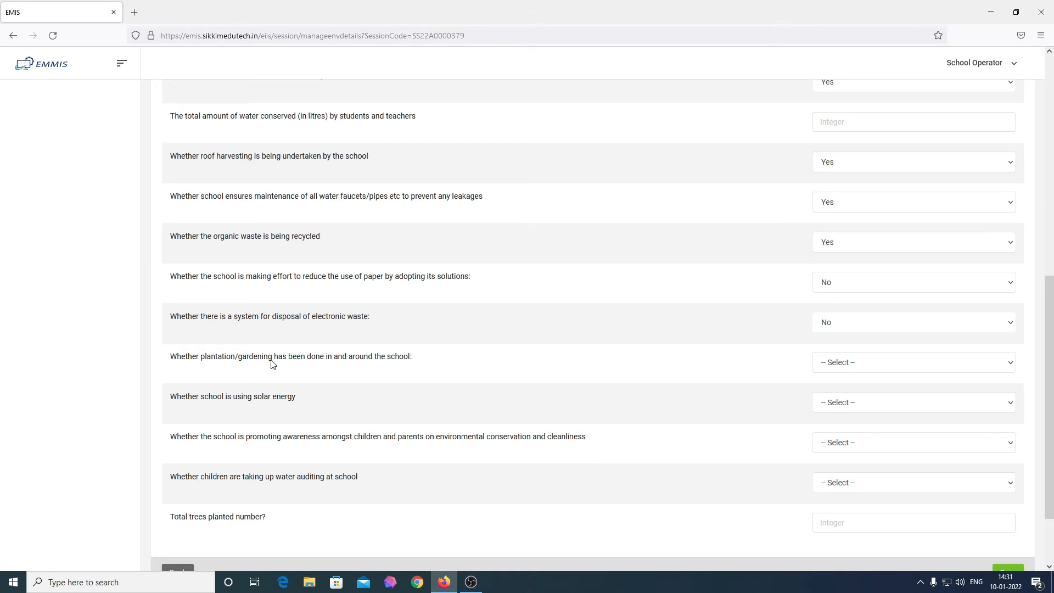
Step: Answer Yes for gardening and awareness promotion, and No for solar energy and children's water auditing
{"action": "left_click", "coordinate": [837, 367]}
{"action": "left_click", "coordinate": [842, 396]}
{"action": "left_click", "coordinate": [926, 413]}
{"action": "left_click", "coordinate": [910, 446]}
{"action": "left_click", "coordinate": [822, 439]}
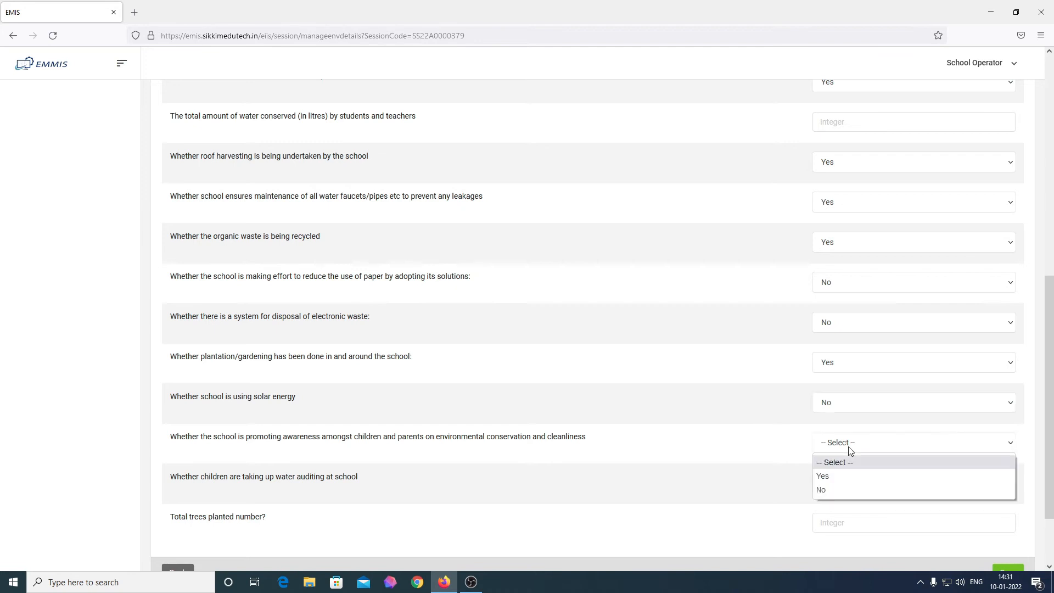
{"action": "left_click", "coordinate": [843, 475]}
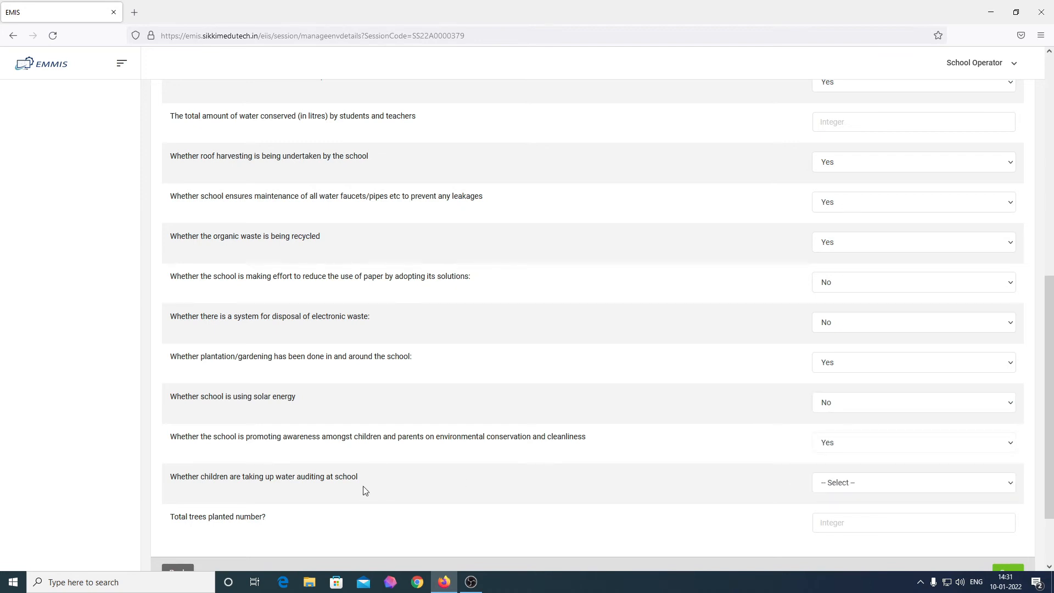
{"action": "left_click", "coordinate": [908, 489]}
{"action": "left_click", "coordinate": [837, 528]}
{"action": "left_click", "coordinate": [848, 523]}
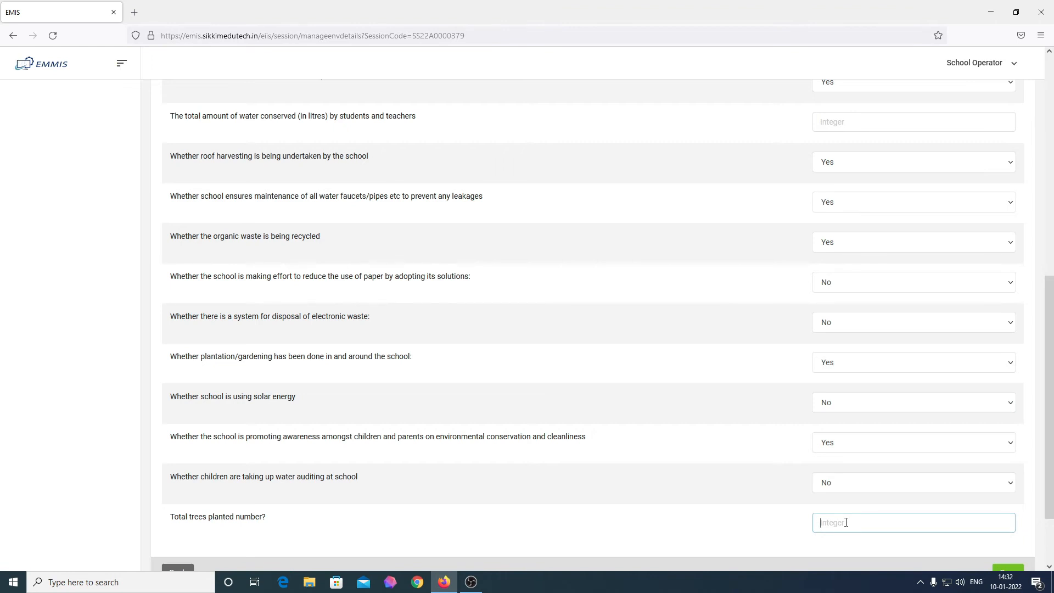
Step: Enter 50 as the total trees planted and attempt to save the form
{"action": "type", "text": "50"}
{"action": "scroll", "coordinate": [846, 522], "scroll_direction": "down", "scroll_amount": 3}
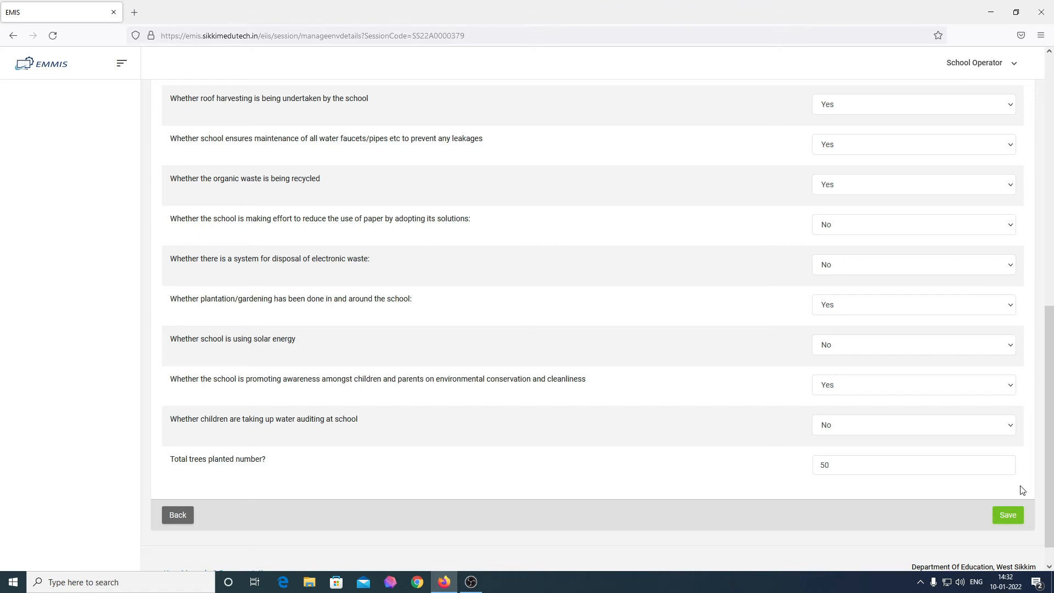
{"action": "left_click", "coordinate": [997, 520]}
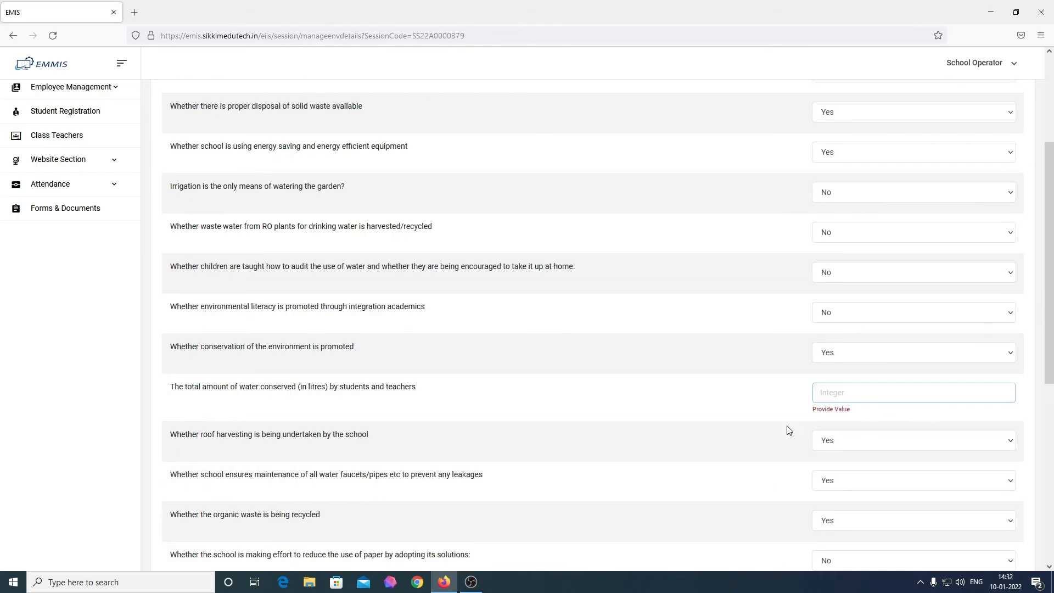
Step: Enter 0 litres of water conserved and save the Environment Protection details
{"action": "scroll", "coordinate": [889, 476], "scroll_direction": "down", "scroll_amount": 6}
{"action": "scroll", "coordinate": [888, 475], "scroll_direction": "up", "scroll_amount": 3}
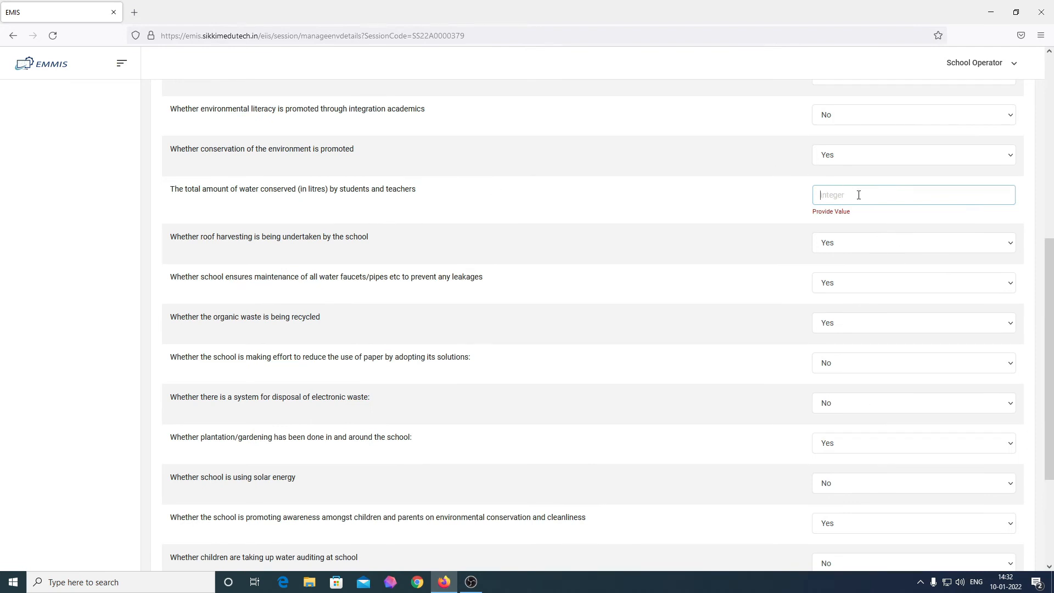
{"action": "type", "text": "0"}
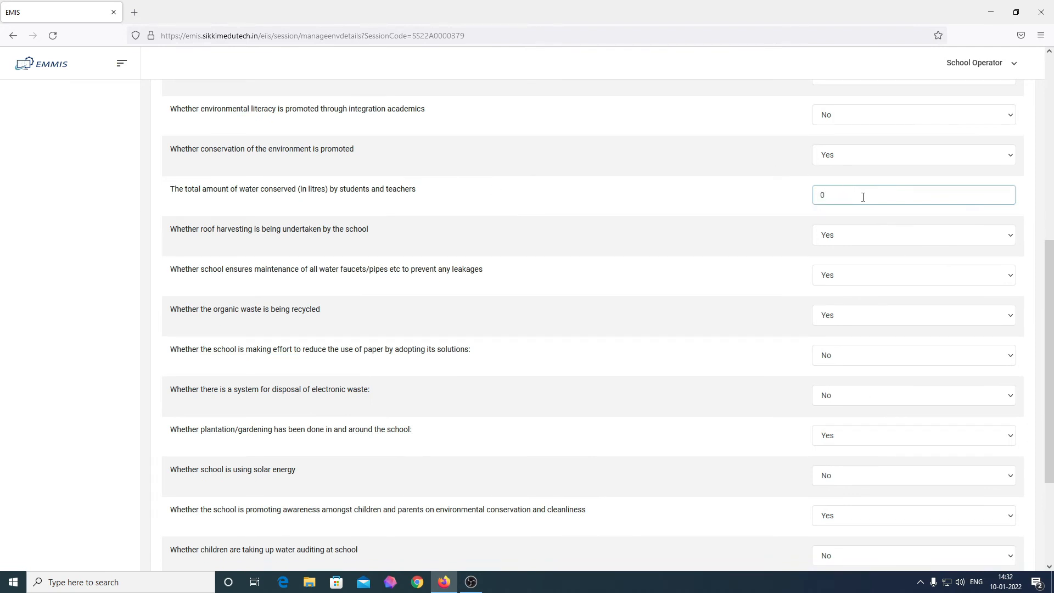
{"action": "scroll", "coordinate": [851, 247], "scroll_direction": "down", "scroll_amount": 3}
{"action": "scroll", "coordinate": [712, 353], "scroll_direction": "up", "scroll_amount": 3}
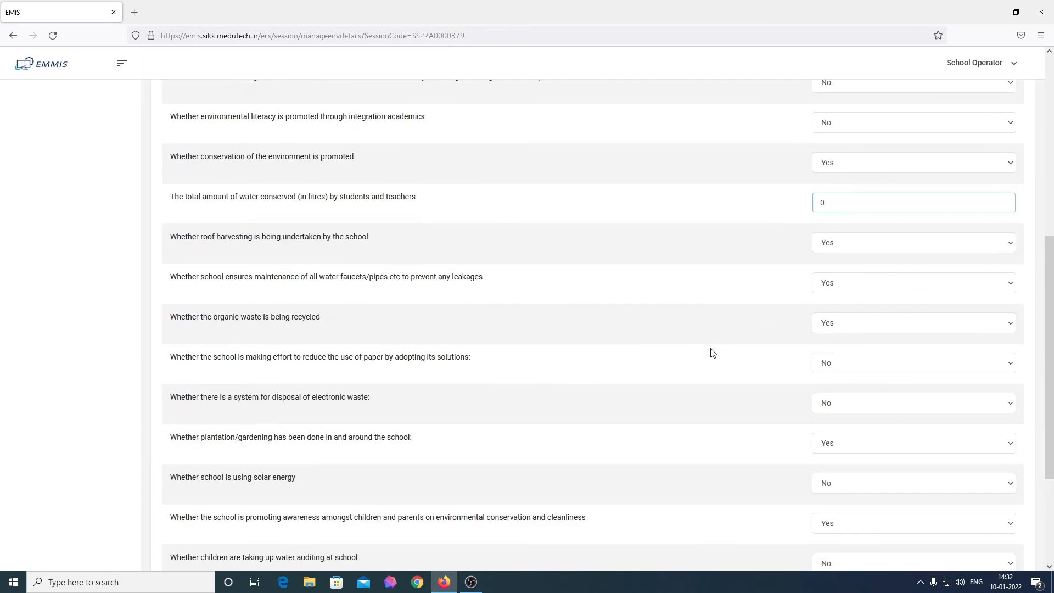
{"action": "scroll", "coordinate": [712, 352], "scroll_direction": "up", "scroll_amount": 2}
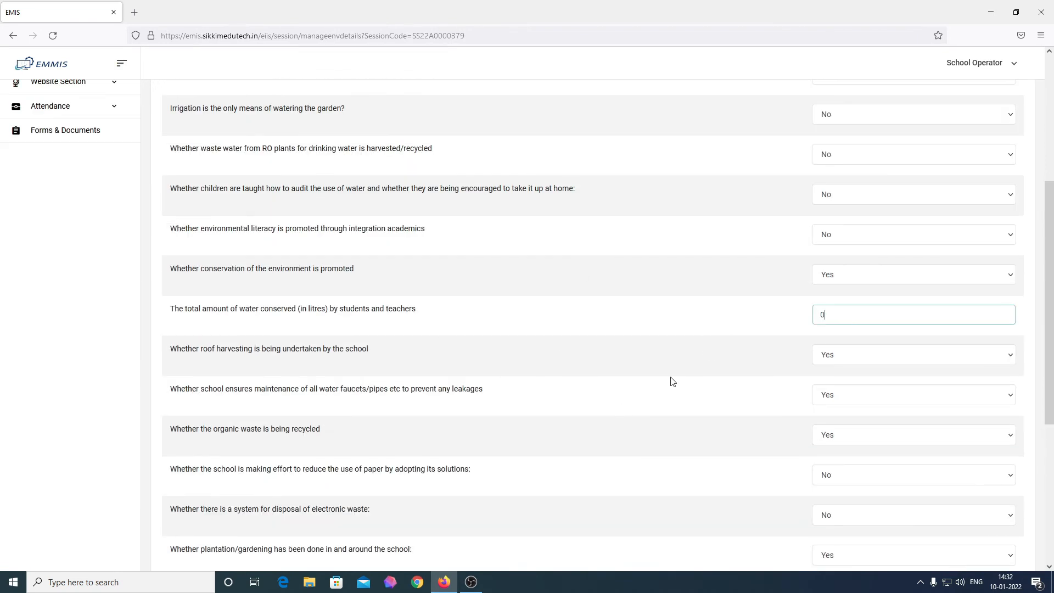
{"action": "scroll", "coordinate": [673, 382], "scroll_direction": "down", "scroll_amount": 3}
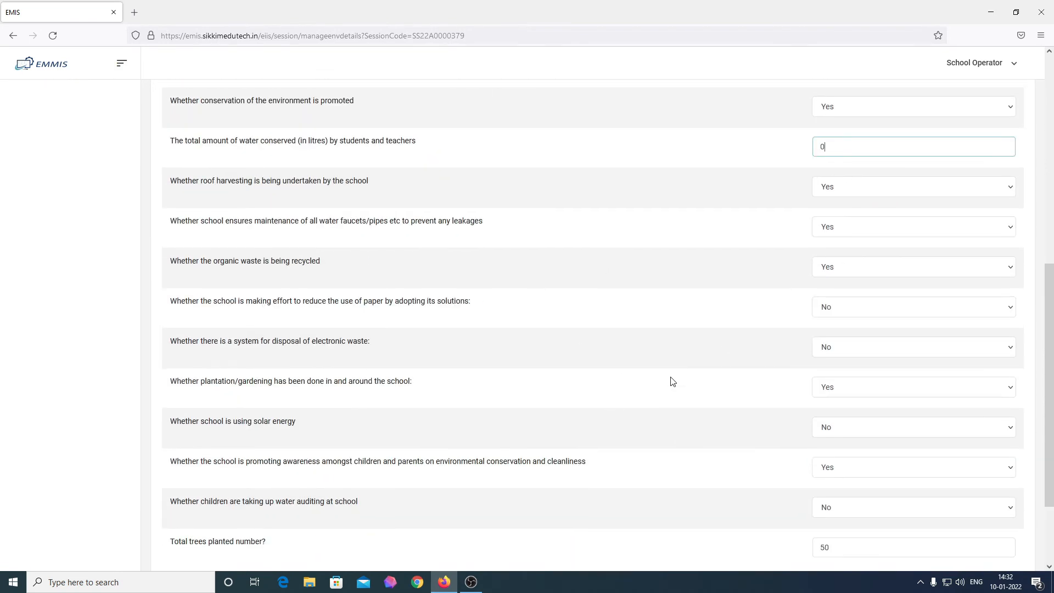
{"action": "scroll", "coordinate": [673, 382], "scroll_direction": "up", "scroll_amount": 1}
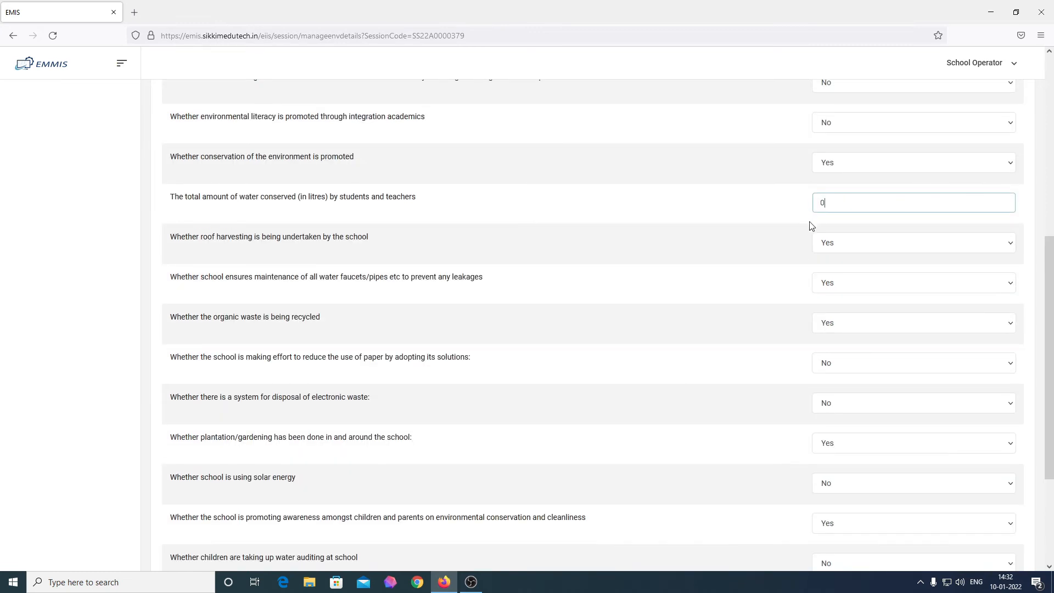
{"action": "scroll", "coordinate": [811, 227], "scroll_direction": "down", "scroll_amount": 3}
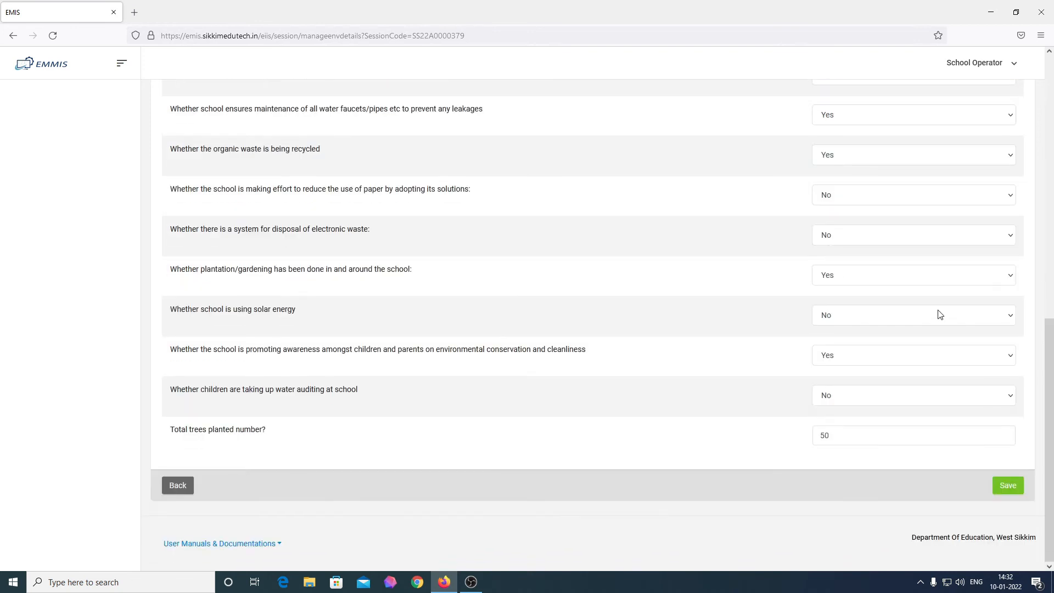
{"action": "left_click", "coordinate": [999, 488]}
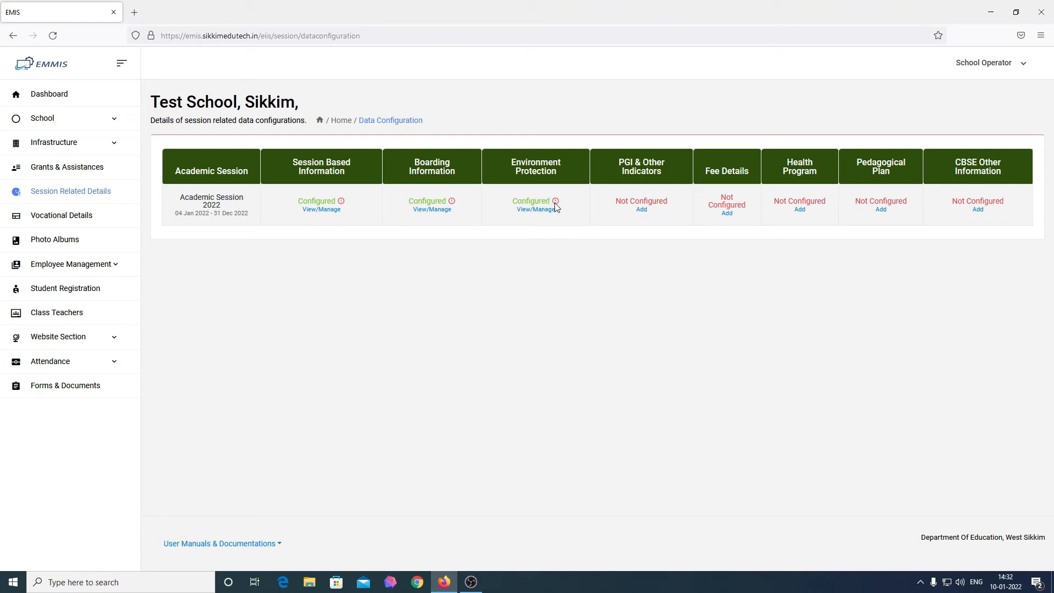
Step: Review the saved Environment Protection details, then return via the Dashboard to Session Related Details
{"action": "left_click", "coordinate": [528, 215]}
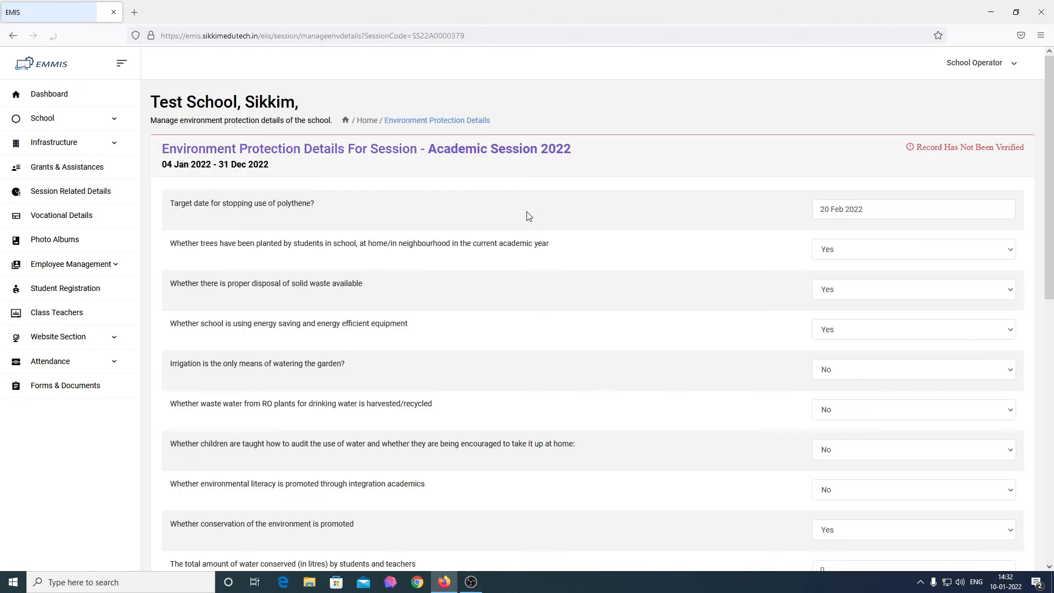
{"action": "scroll", "coordinate": [527, 216], "scroll_direction": "down", "scroll_amount": 10}
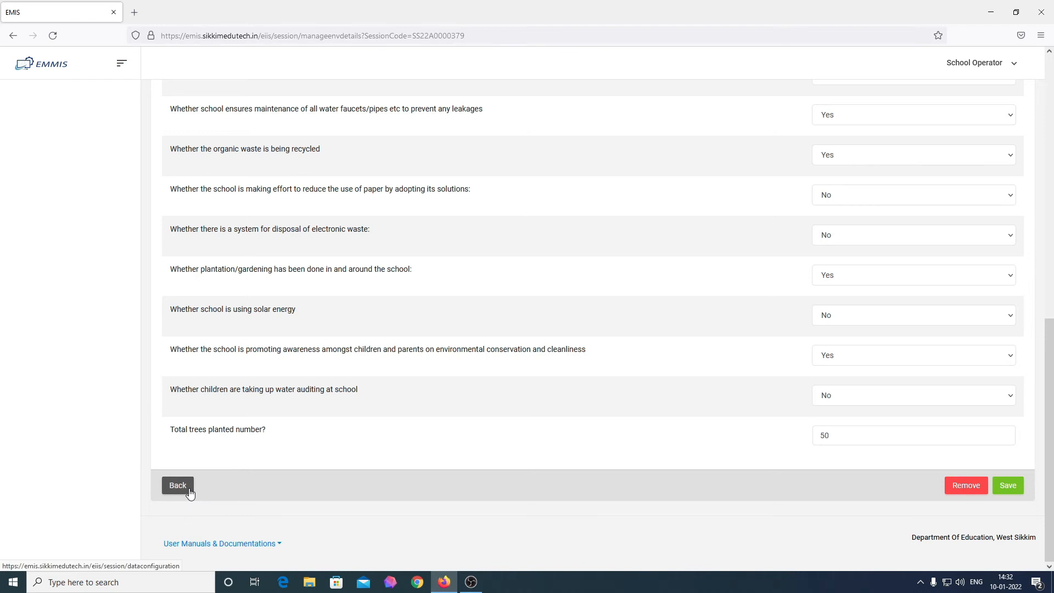
{"action": "left_click", "coordinate": [189, 493]}
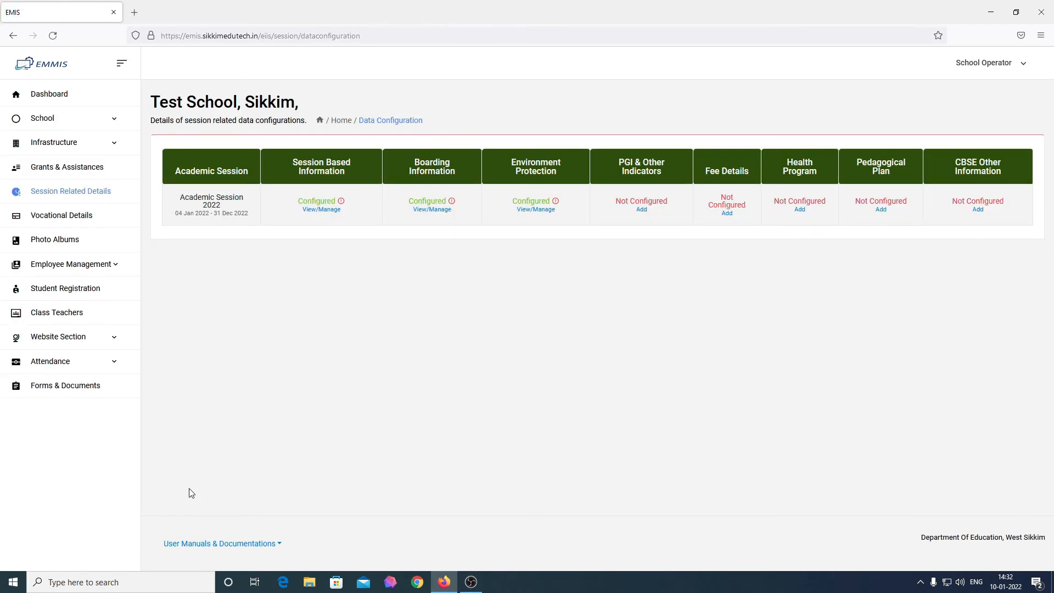
{"action": "left_click", "coordinate": [62, 99]}
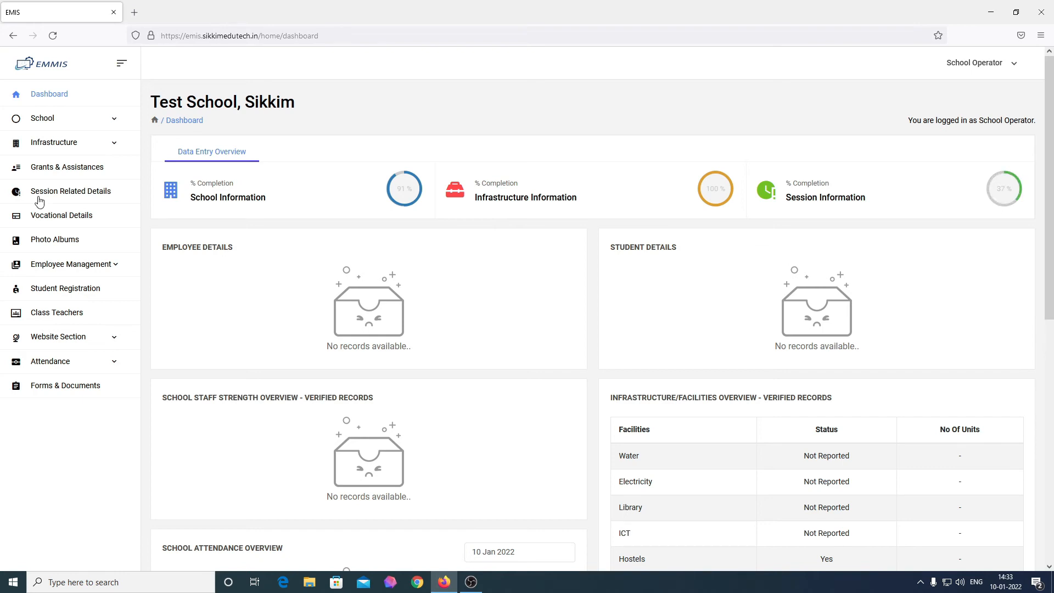
{"action": "left_click", "coordinate": [69, 193]}
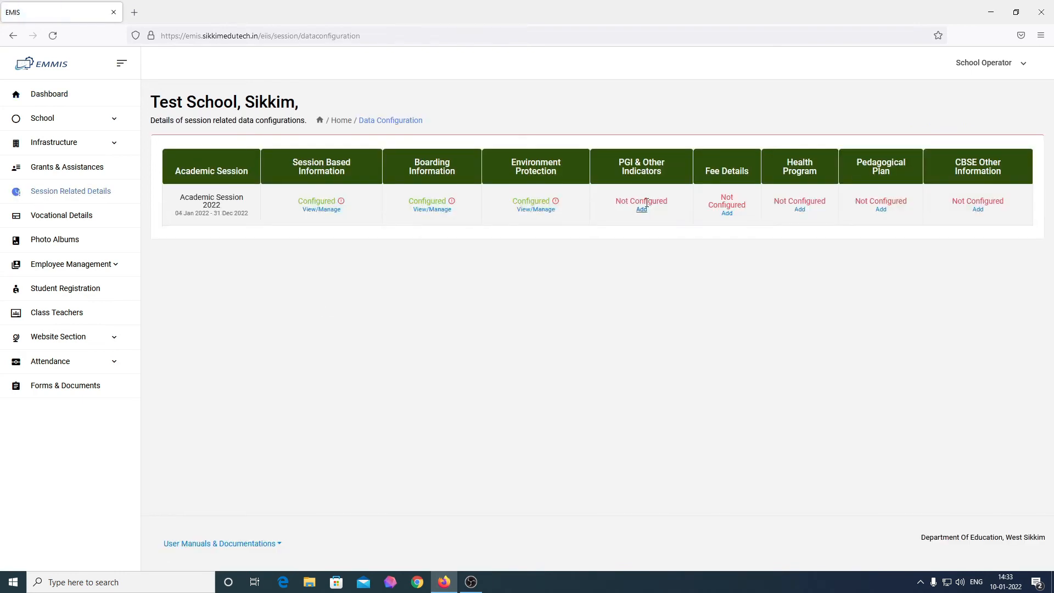
Step: Add PGI & Other Indicators with Youth Club No, Eco Club Yes, Teacher Identity Cards No
{"action": "left_click", "coordinate": [640, 209]}
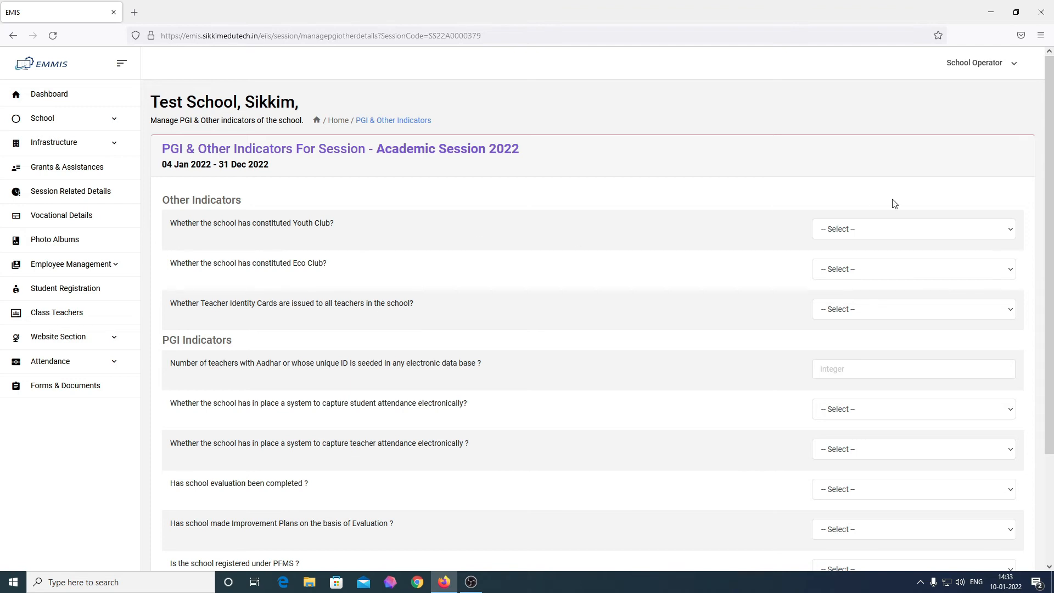
{"action": "left_click", "coordinate": [927, 230]}
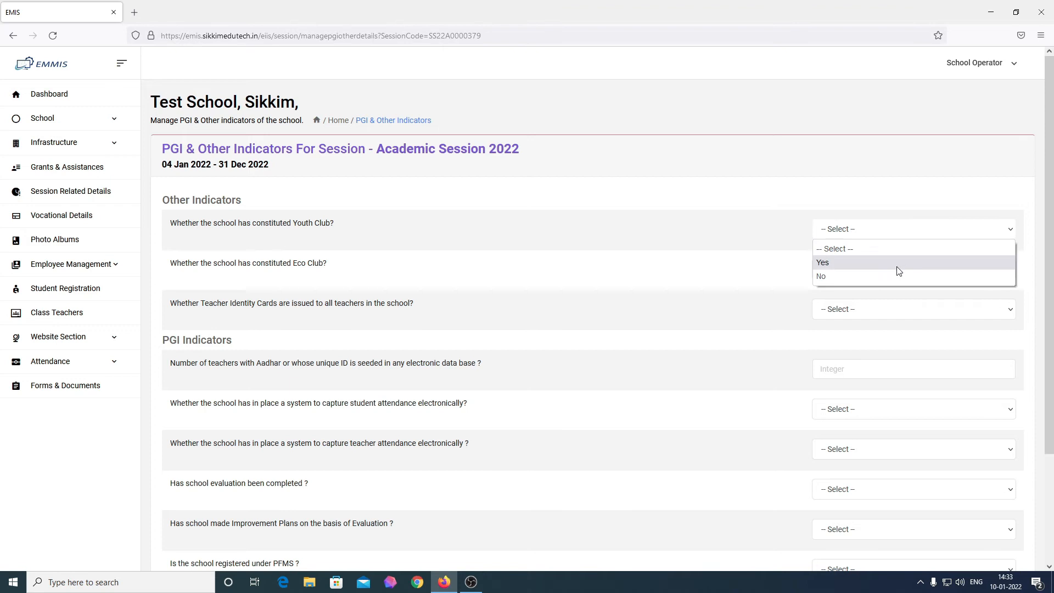
{"action": "left_click", "coordinate": [882, 275]}
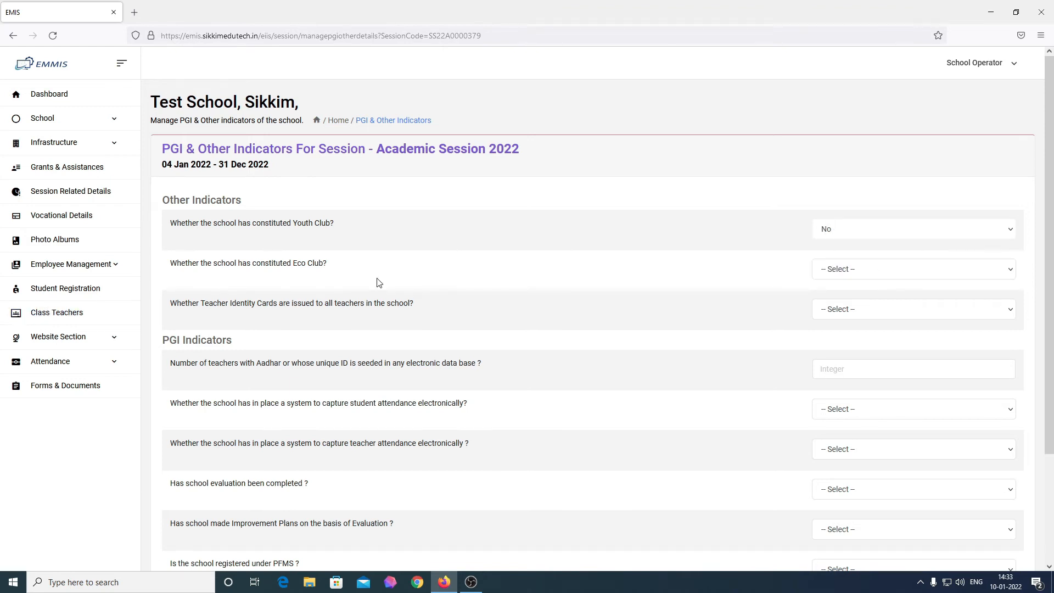
{"action": "left_click", "coordinate": [859, 273]}
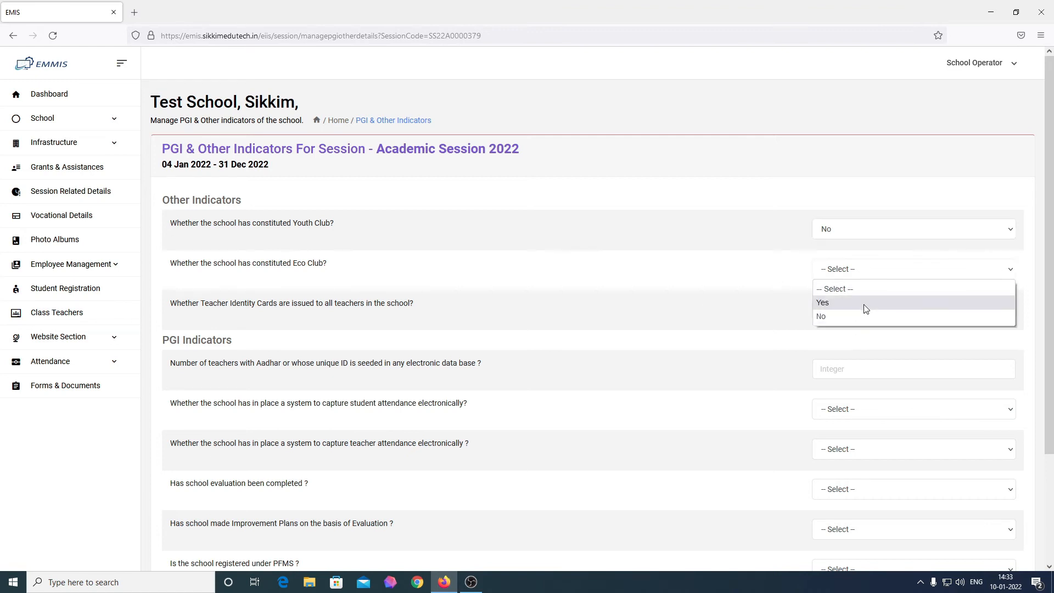
{"action": "left_click", "coordinate": [865, 305]}
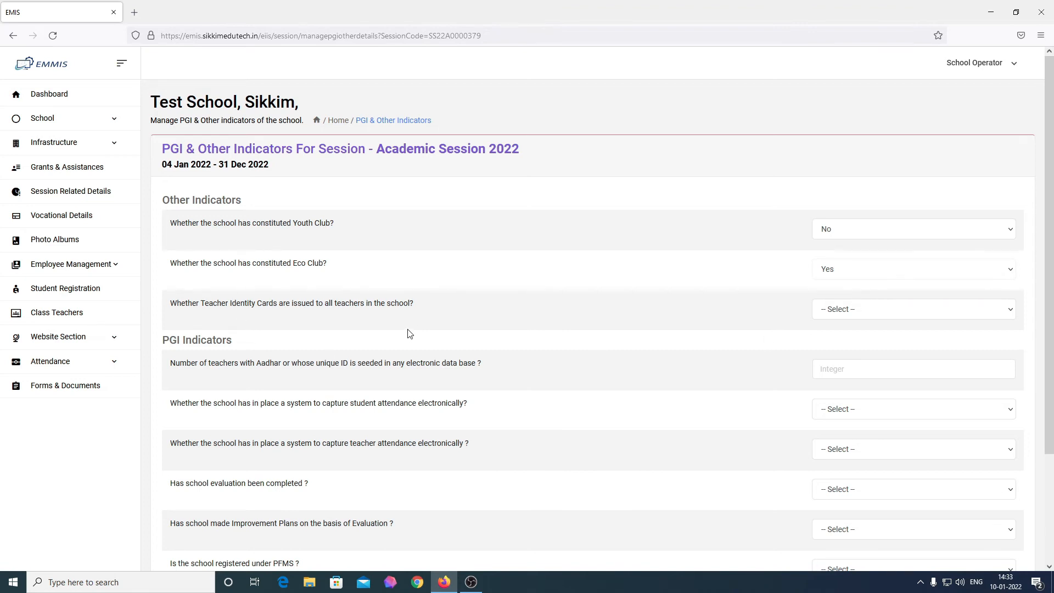
{"action": "left_click", "coordinate": [897, 315]}
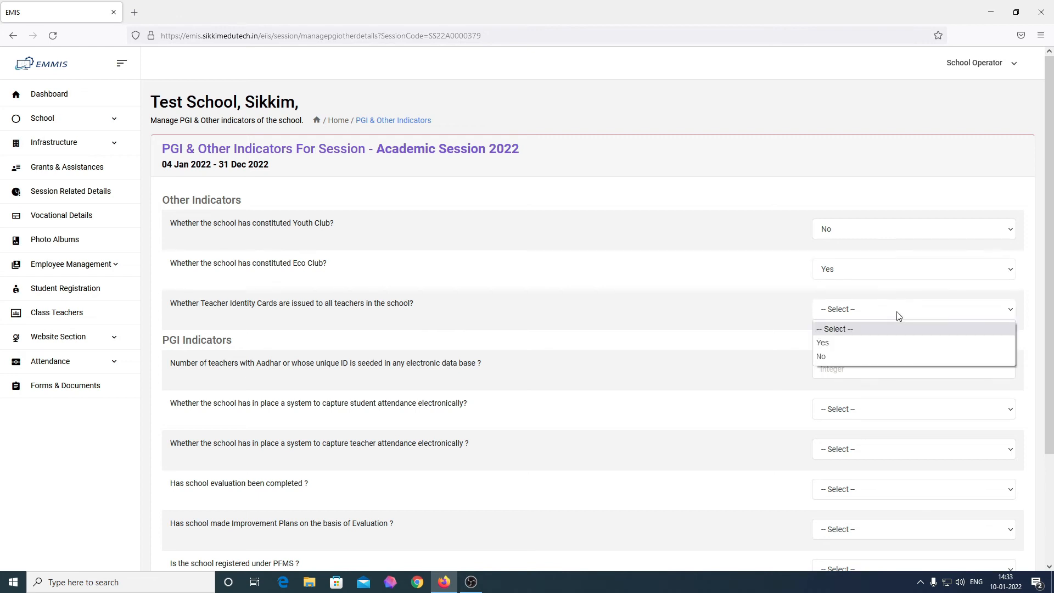
{"action": "left_click", "coordinate": [857, 357]}
{"action": "scroll", "coordinate": [473, 438], "scroll_direction": "down", "scroll_amount": 3}
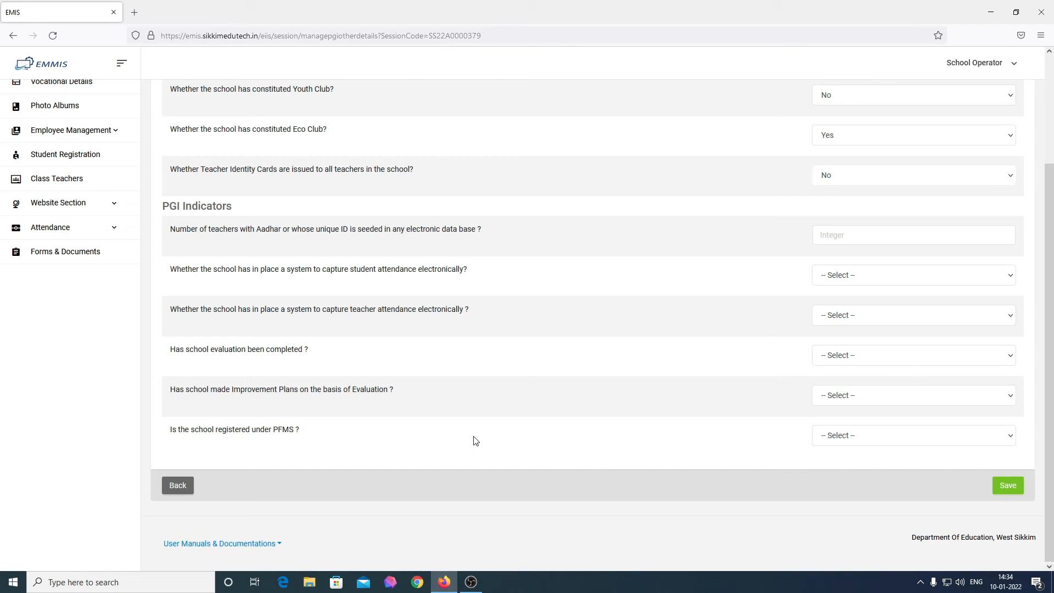
{"action": "left_click", "coordinate": [842, 237]}
Step: Enter 20 Aadhar-seeded teachers and set electronic student and teacher attendance to Yes
{"action": "type", "text": "20"}
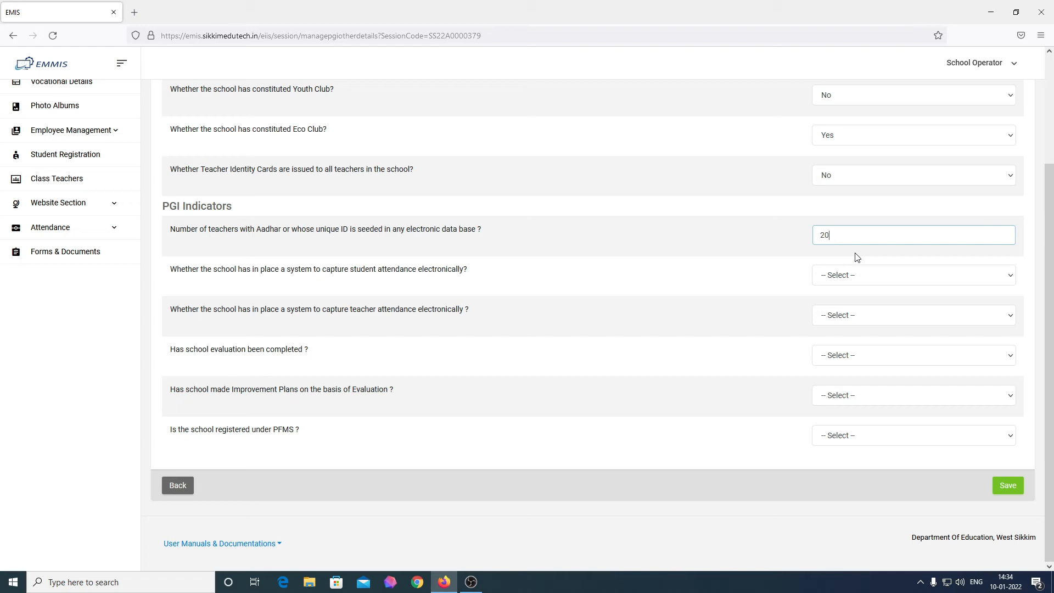
{"action": "left_click", "coordinate": [881, 274]}
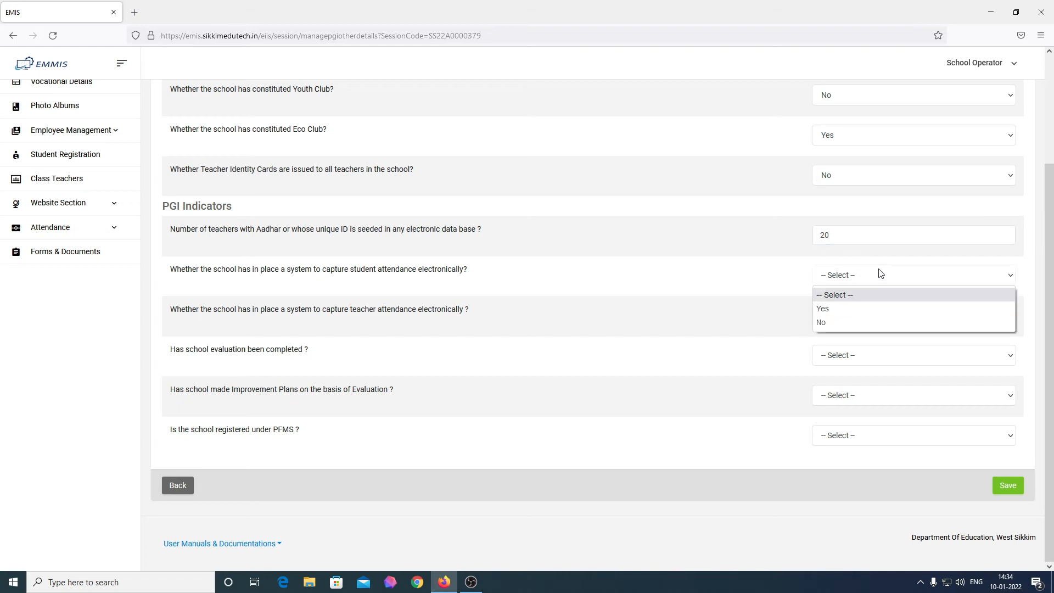
{"action": "left_click", "coordinate": [853, 313]}
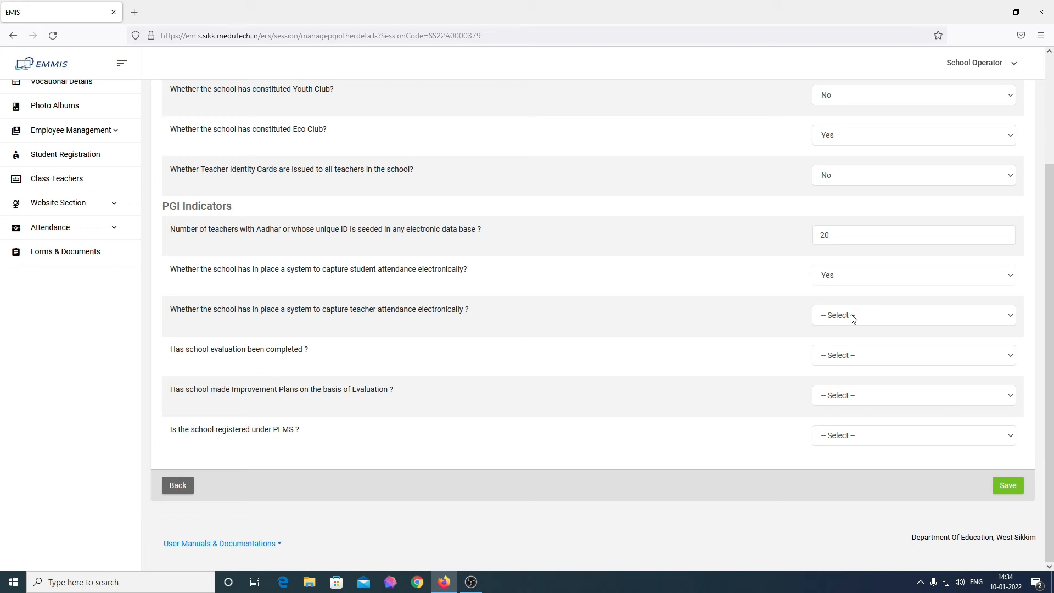
{"action": "left_click", "coordinate": [853, 319]}
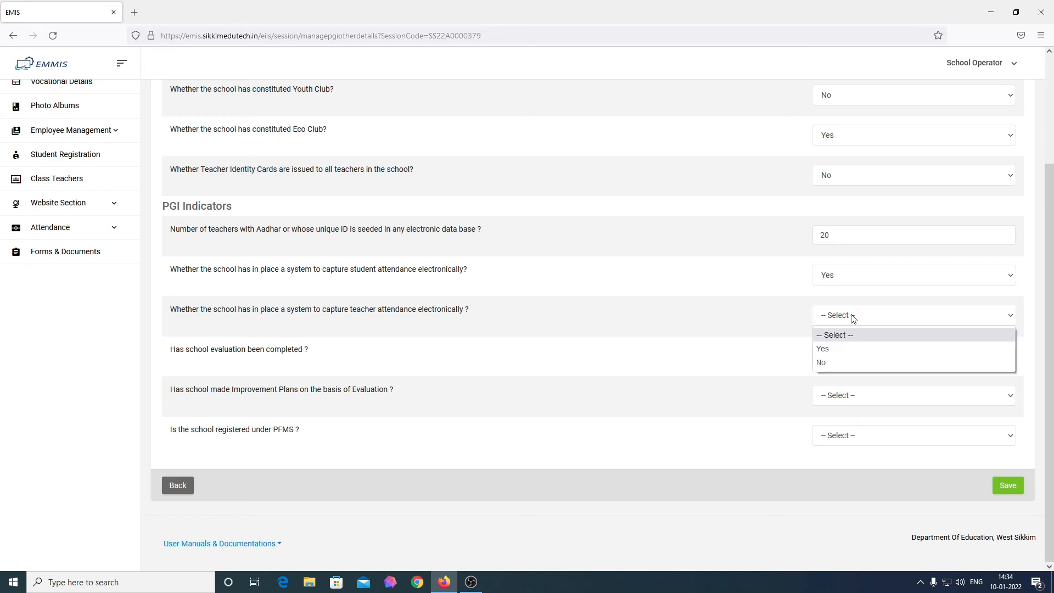
{"action": "left_click", "coordinate": [834, 346]}
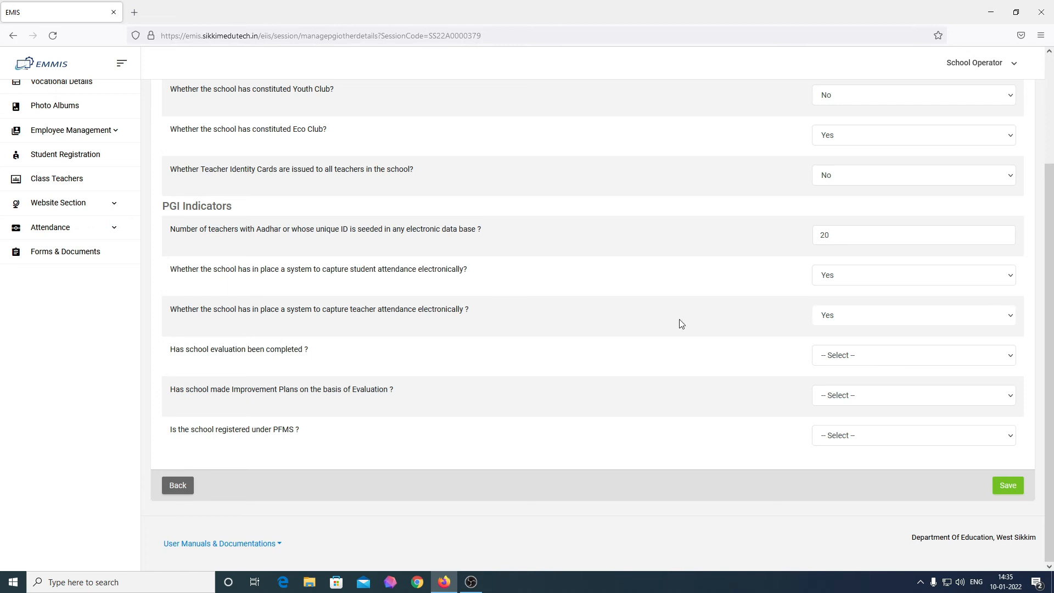
Step: Answer school evaluation No, Improvement Plans Yes, PFMS registration No, and save the indicators
{"action": "left_click", "coordinate": [938, 362]}
{"action": "left_click", "coordinate": [871, 403]}
{"action": "left_click", "coordinate": [871, 401]}
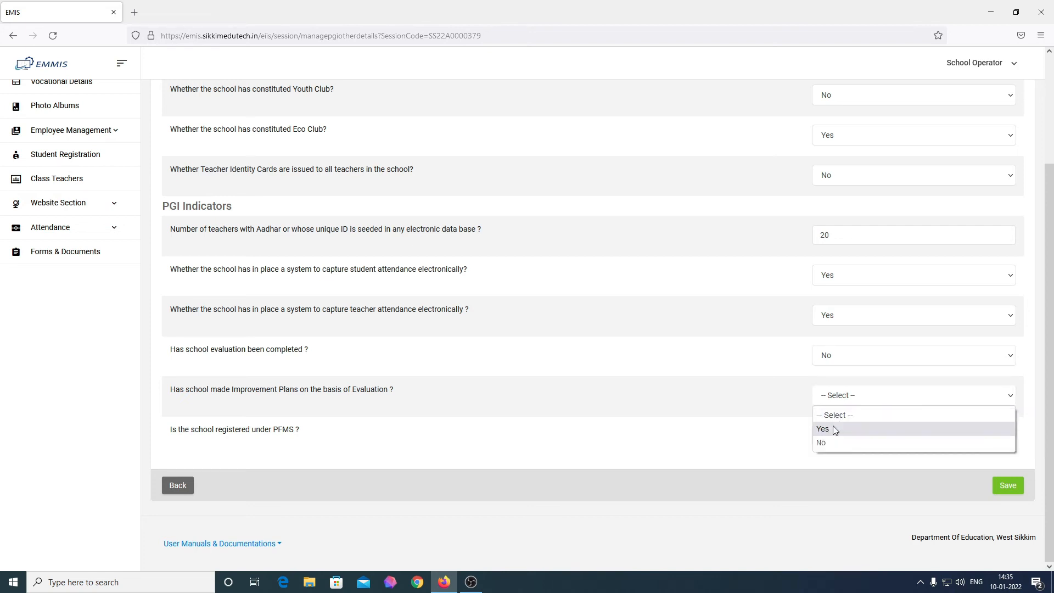
{"action": "left_click", "coordinate": [835, 430]}
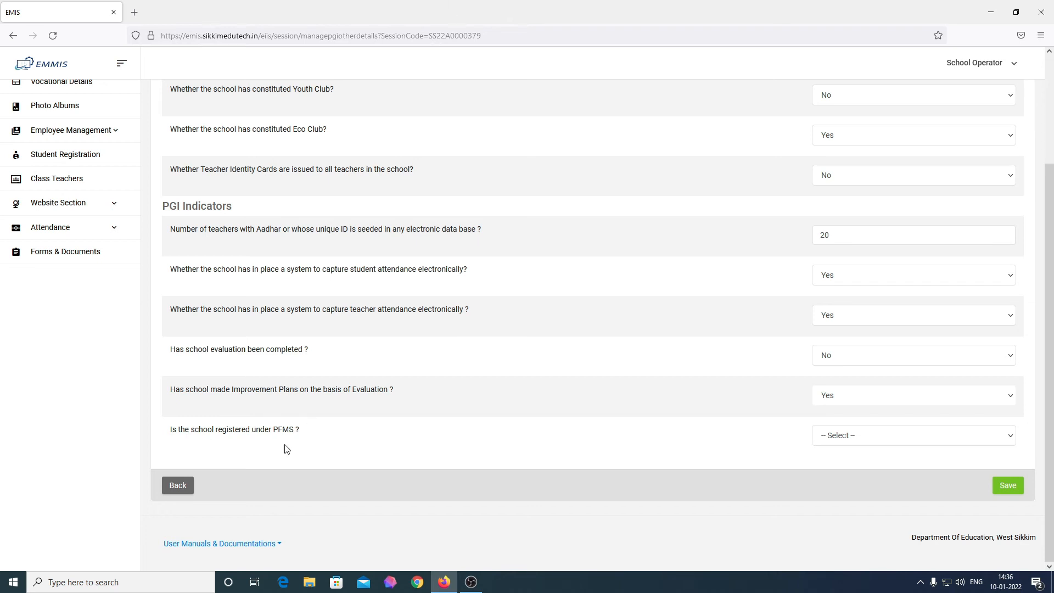
{"action": "left_click_drag", "start_coordinate": [274, 436], "coordinate": [295, 438]}
{"action": "left_click", "coordinate": [317, 445]}
{"action": "left_click", "coordinate": [948, 437]}
{"action": "left_click", "coordinate": [864, 485]}
{"action": "left_click", "coordinate": [1007, 486]}
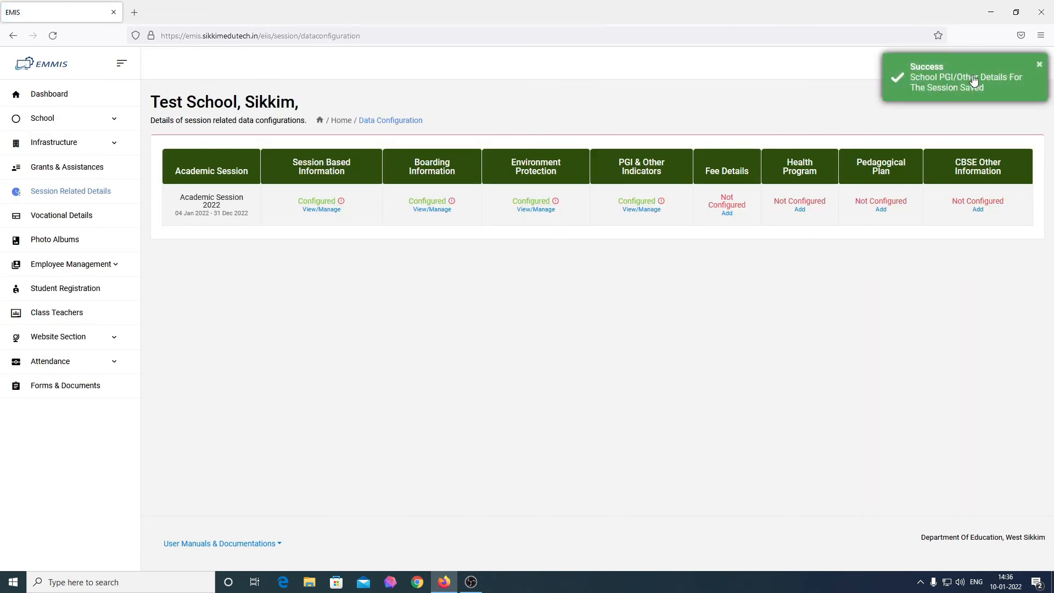
{"action": "double_click", "coordinate": [620, 202]}
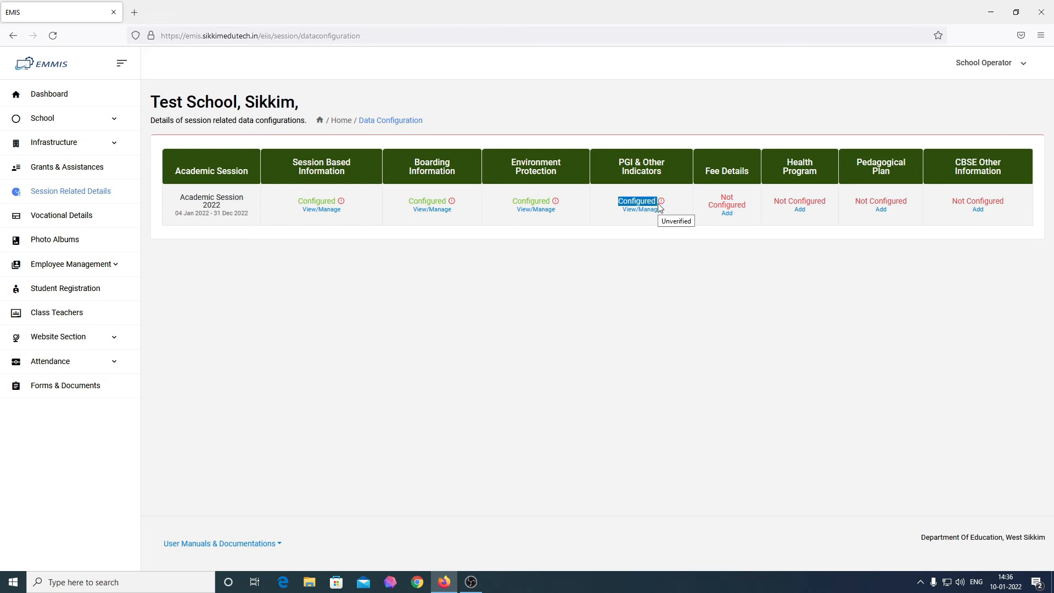
{"action": "left_click", "coordinate": [656, 247]}
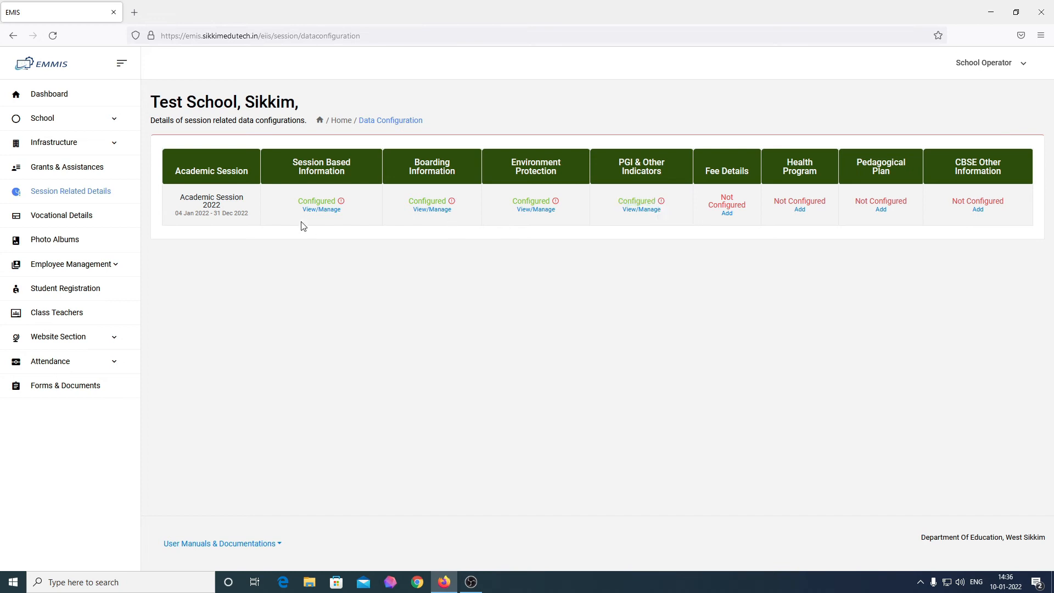
{"action": "left_click", "coordinate": [49, 93]}
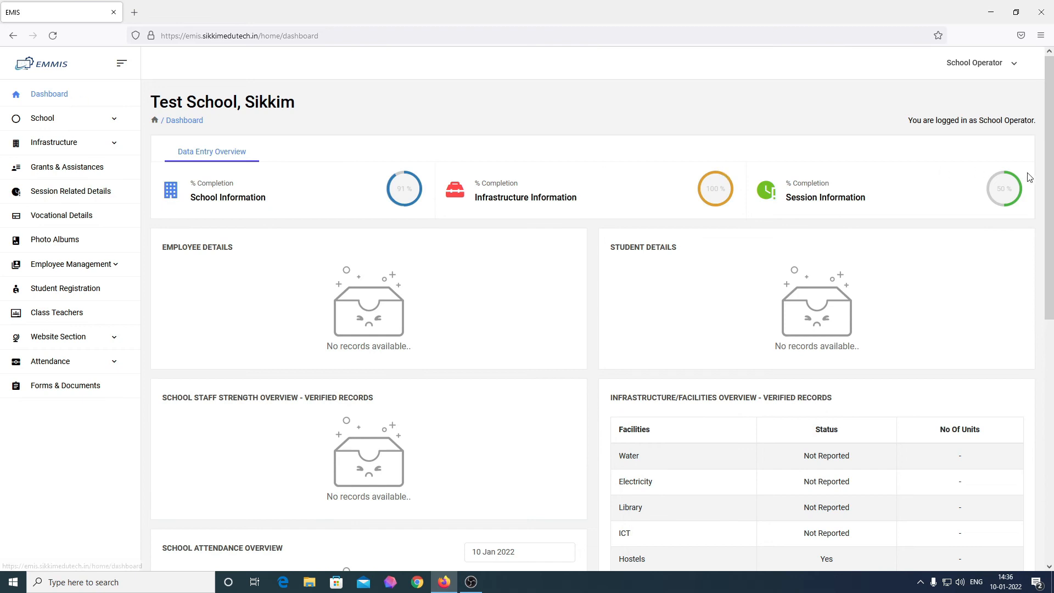
{"action": "left_click", "coordinate": [82, 196]}
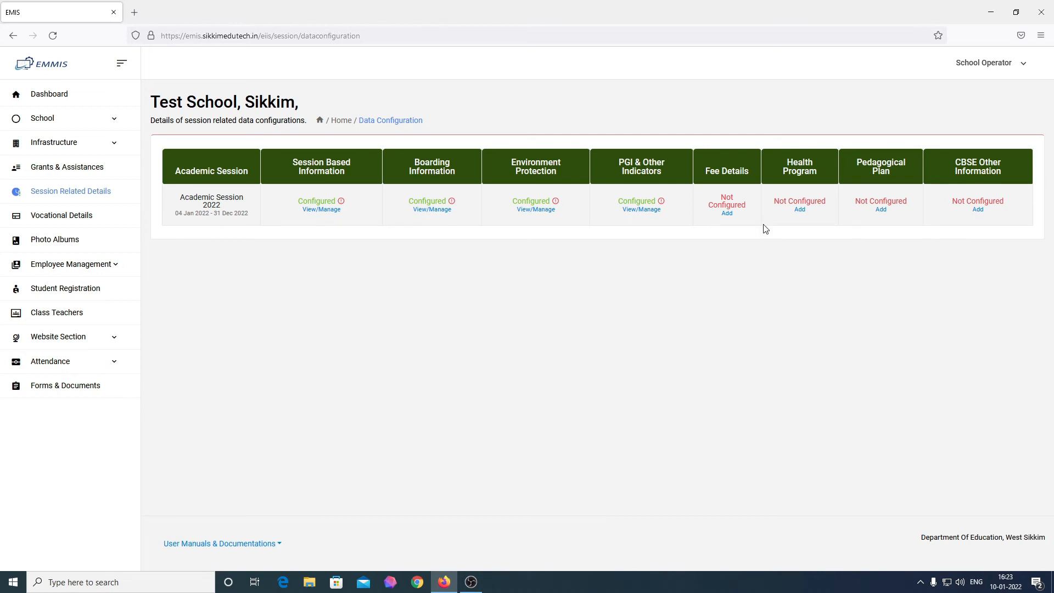
{"action": "left_click", "coordinate": [727, 213]}
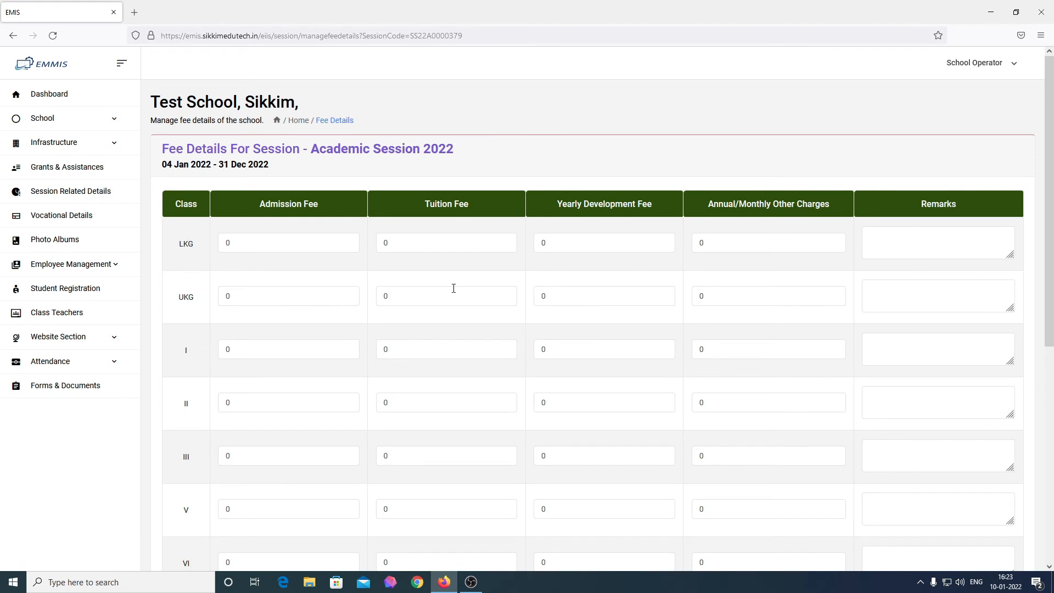
Step: Set admission fees to 4000 for class VII and 5000 for class VIII
{"action": "scroll", "coordinate": [450, 288], "scroll_direction": "down", "scroll_amount": 6}
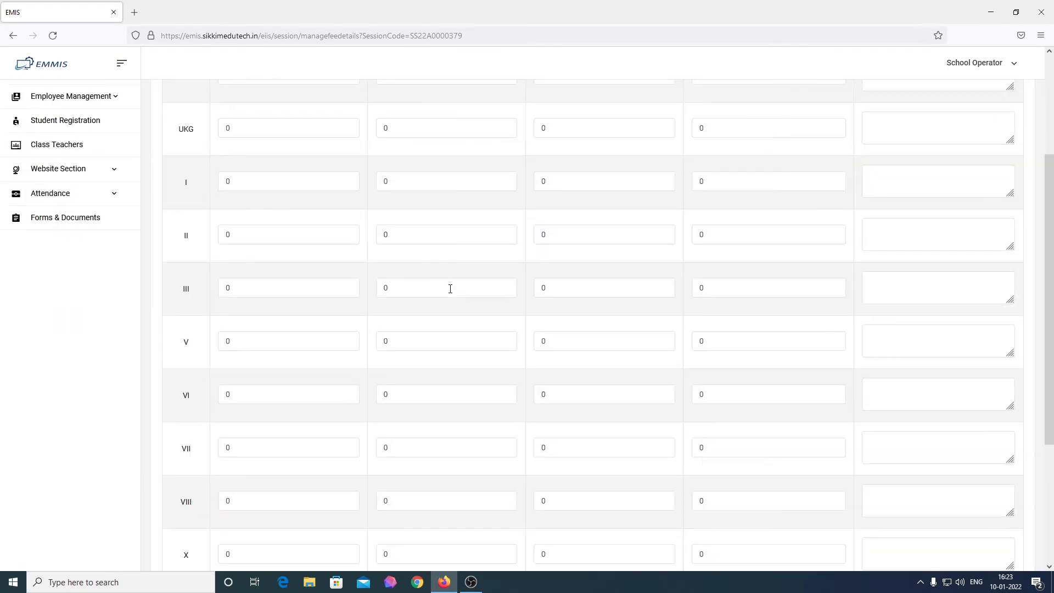
{"action": "scroll", "coordinate": [450, 289], "scroll_direction": "down", "scroll_amount": 2}
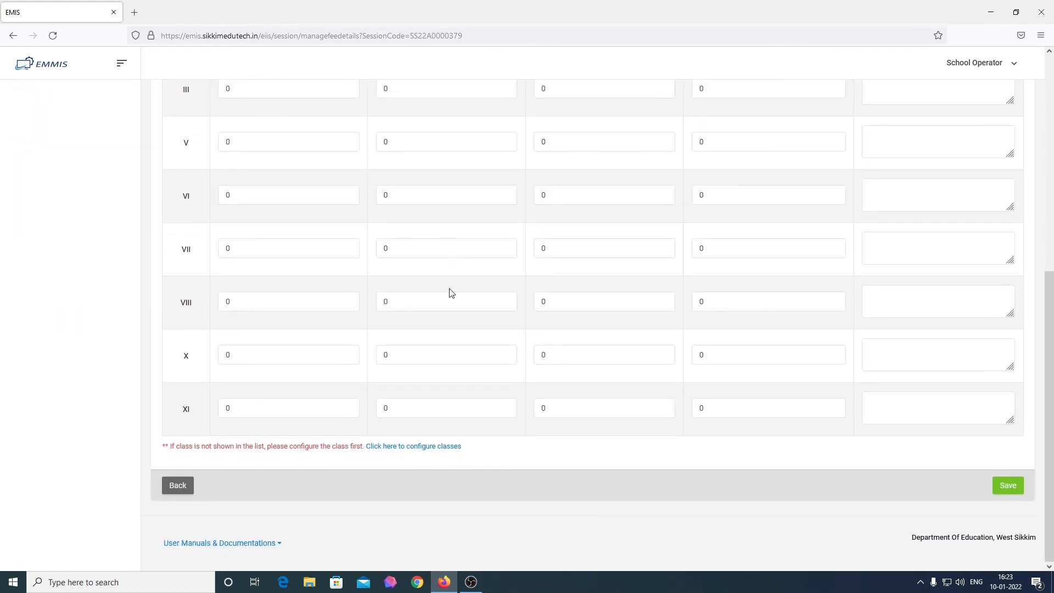
{"action": "scroll", "coordinate": [451, 292], "scroll_direction": "up", "scroll_amount": 7}
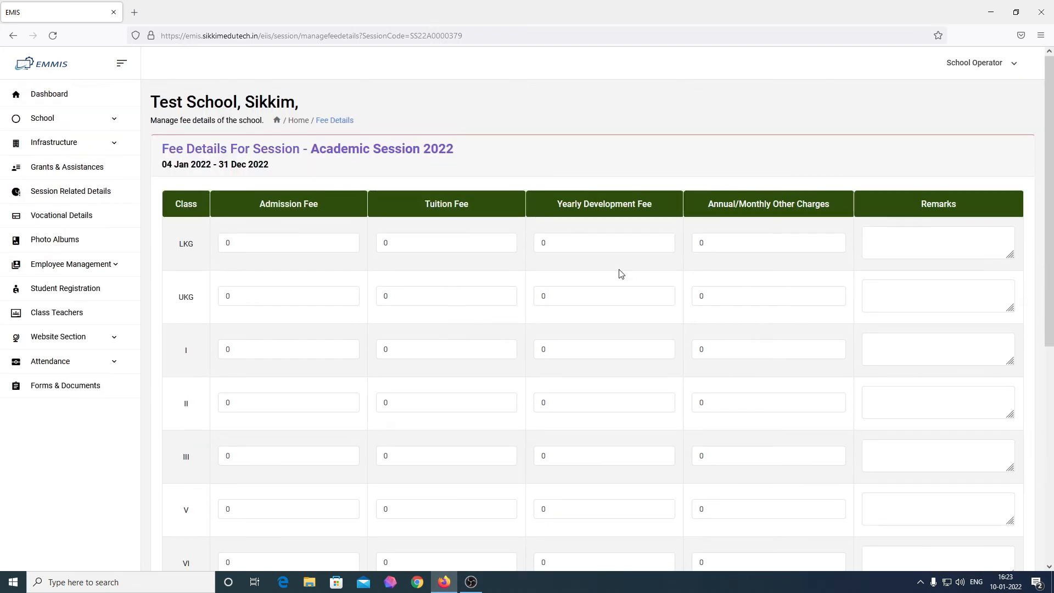
{"action": "left_click", "coordinate": [716, 244]}
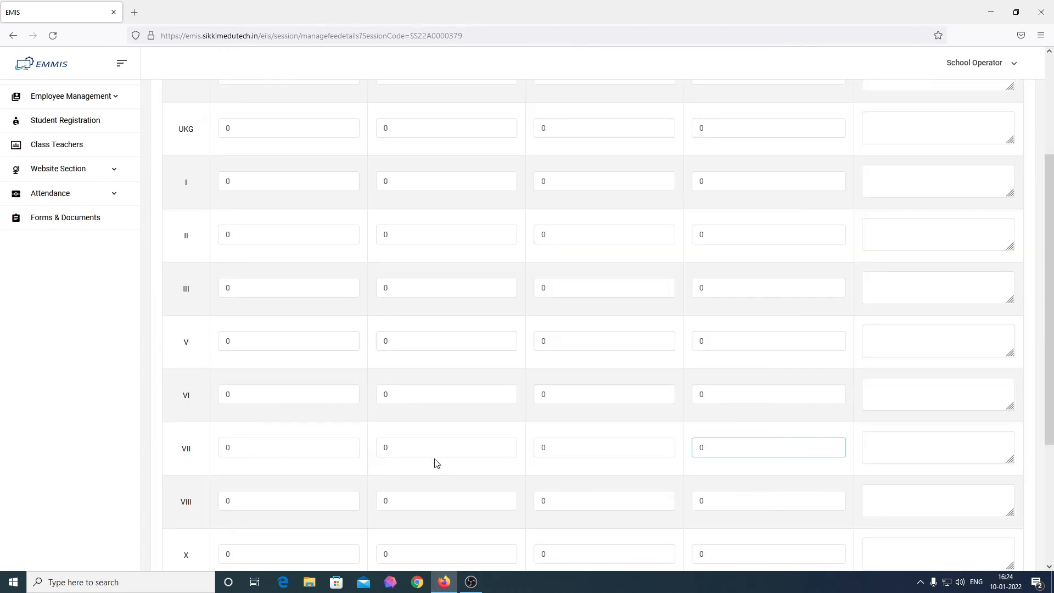
{"action": "double_click", "coordinate": [441, 455]}
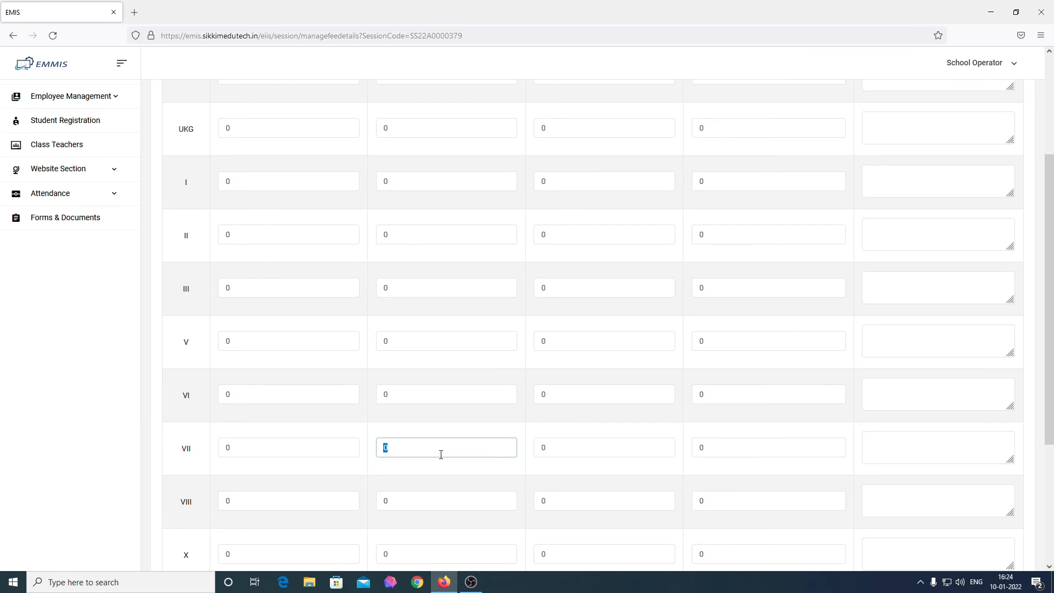
{"action": "scroll", "coordinate": [441, 455], "scroll_direction": "up", "scroll_amount": 3}
{"action": "scroll", "coordinate": [441, 455], "scroll_direction": "down", "scroll_amount": 4}
{"action": "double_click", "coordinate": [297, 384]}
{"action": "type", "text": "4000"}
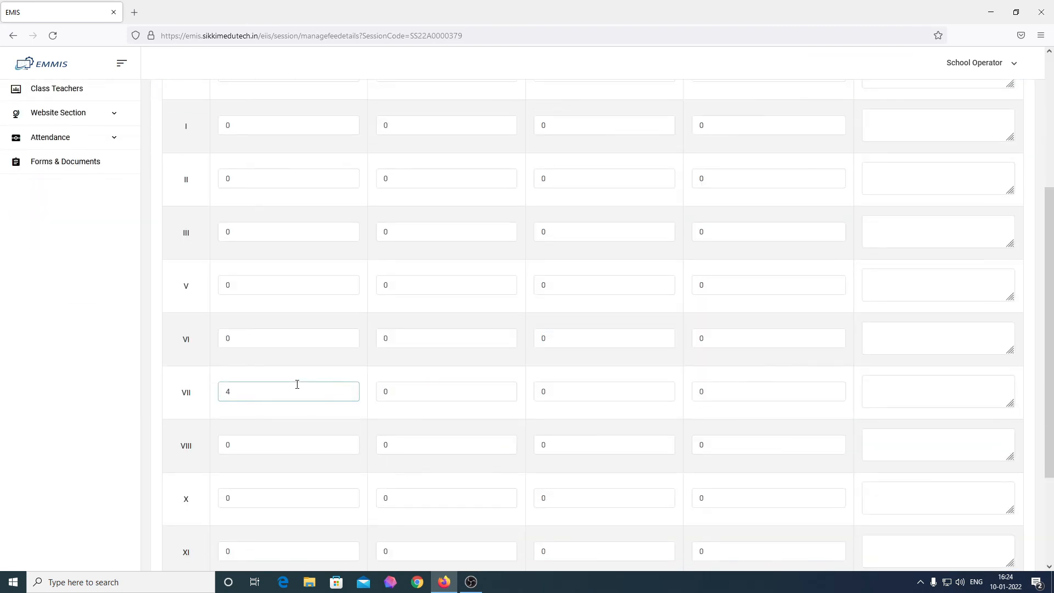
{"action": "double_click", "coordinate": [318, 448]}
{"action": "type", "text": "5000"}
Step: Set tuition fee 2000 and yearly development fee 500 for both classes VII and VIII
{"action": "double_click", "coordinate": [433, 391]}
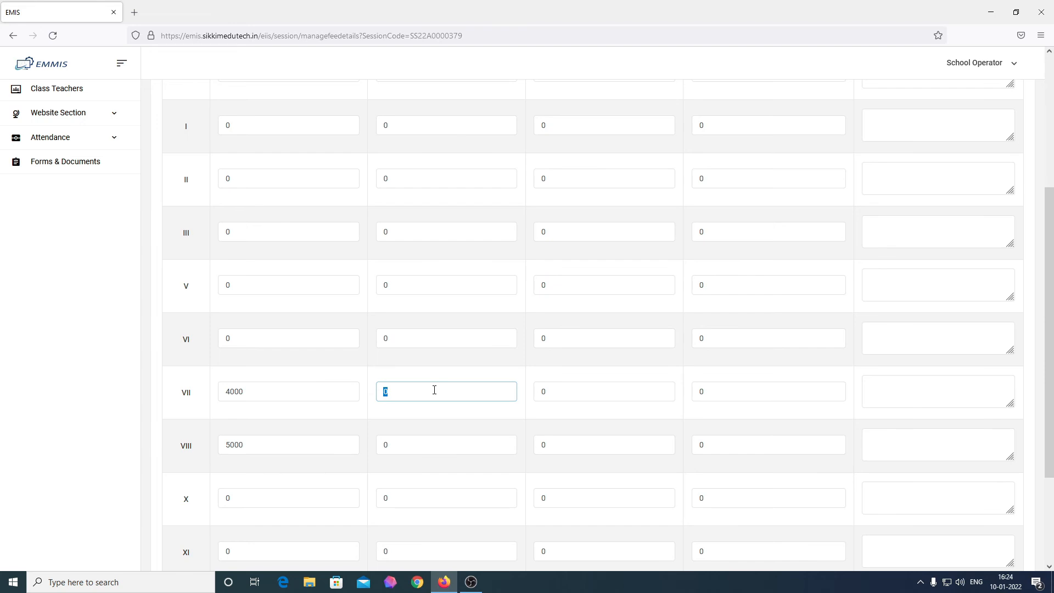
{"action": "scroll", "coordinate": [434, 390], "scroll_direction": "up", "scroll_amount": 4}
{"action": "scroll", "coordinate": [434, 390], "scroll_direction": "down", "scroll_amount": 4}
{"action": "type", "text": "2000"}
{"action": "left_click", "coordinate": [418, 453]}
{"action": "type", "text": "2000"}
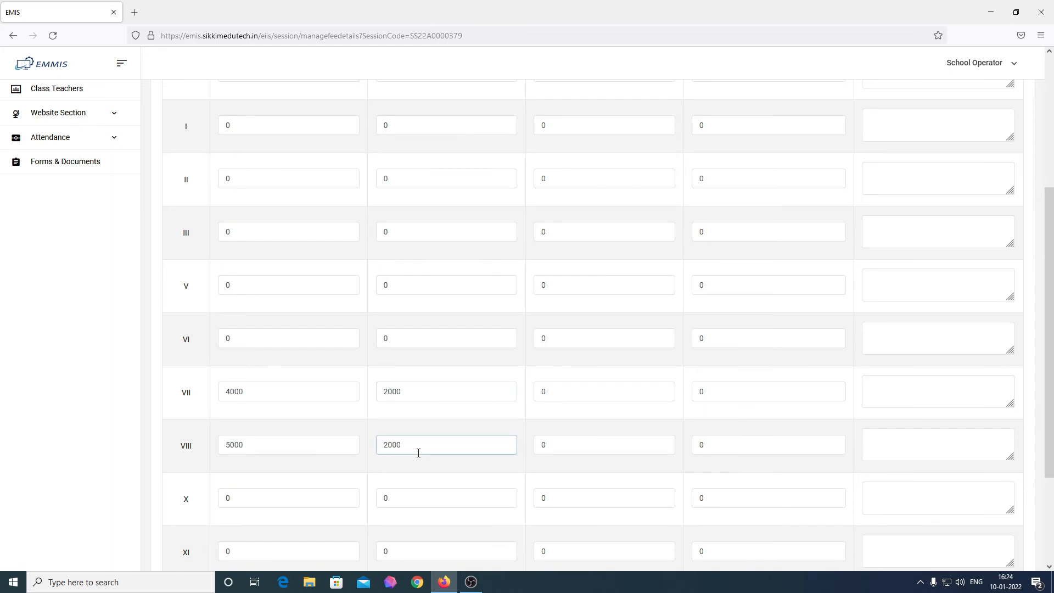
{"action": "scroll", "coordinate": [599, 418], "scroll_direction": "up", "scroll_amount": 4}
{"action": "scroll", "coordinate": [597, 425], "scroll_direction": "down", "scroll_amount": 2}
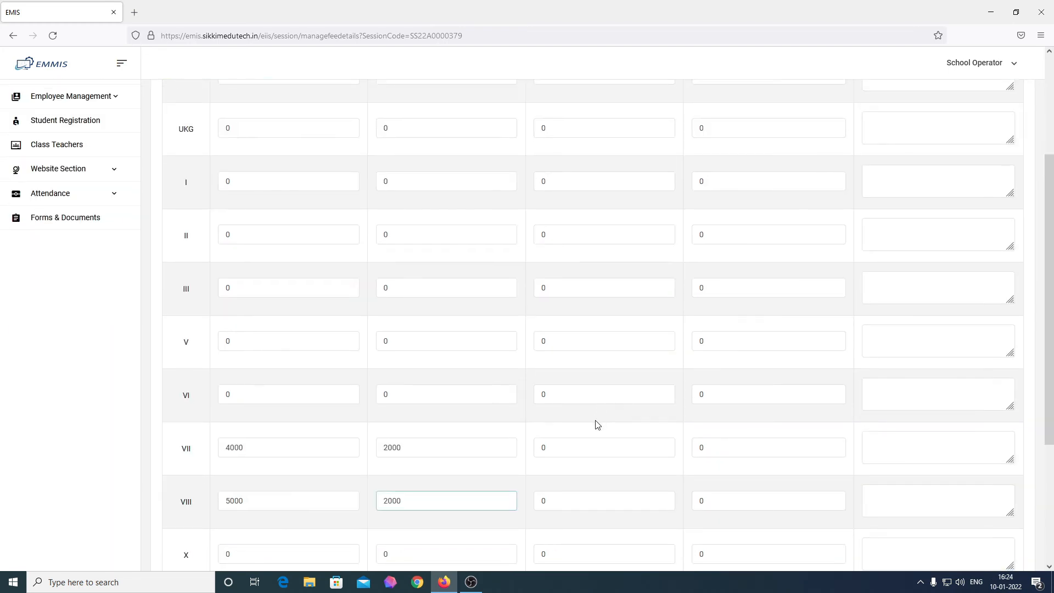
{"action": "left_click", "coordinate": [574, 446]}
{"action": "key", "text": "BackSpace"}
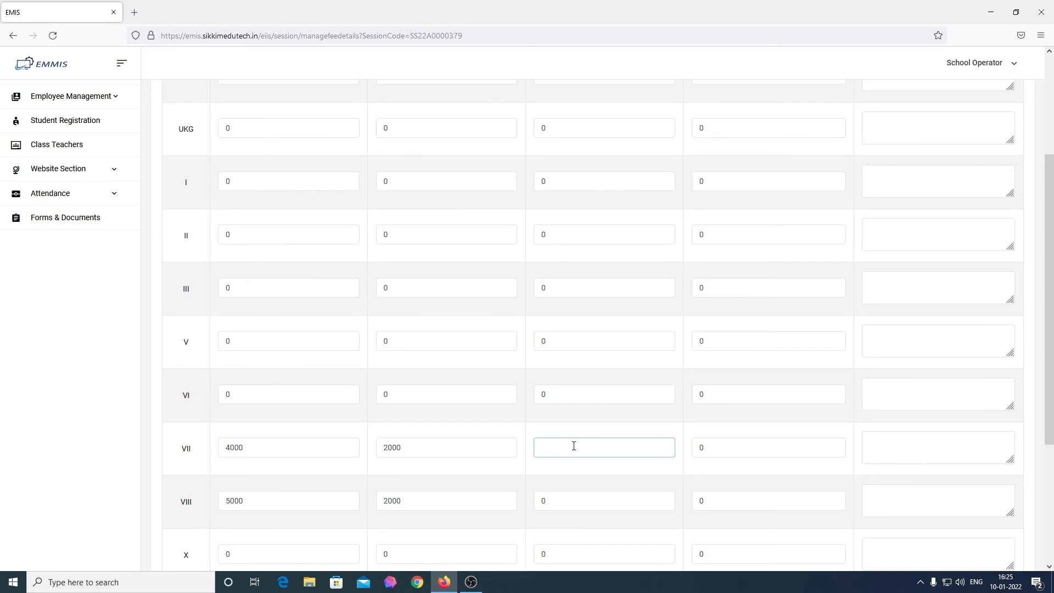
{"action": "type", "text": "500"}
{"action": "left_click", "coordinate": [573, 504]}
{"action": "type", "text": "500"}
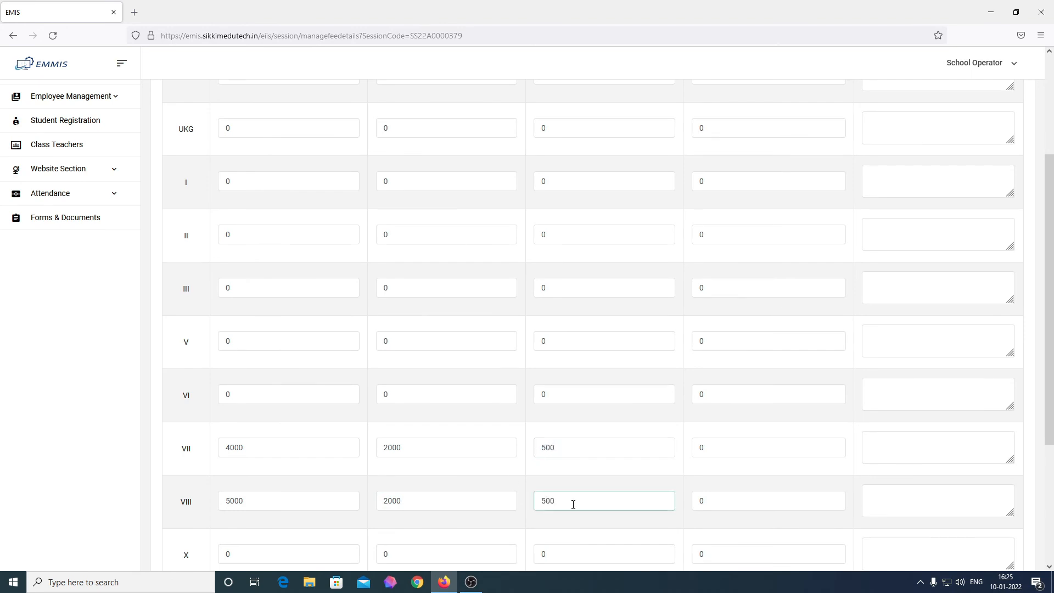
Step: Set annual other charges to 1700 for VII and 2300 for VIII, then save
{"action": "scroll", "coordinate": [642, 464], "scroll_direction": "up", "scroll_amount": 3}
{"action": "scroll", "coordinate": [645, 467], "scroll_direction": "down", "scroll_amount": 2}
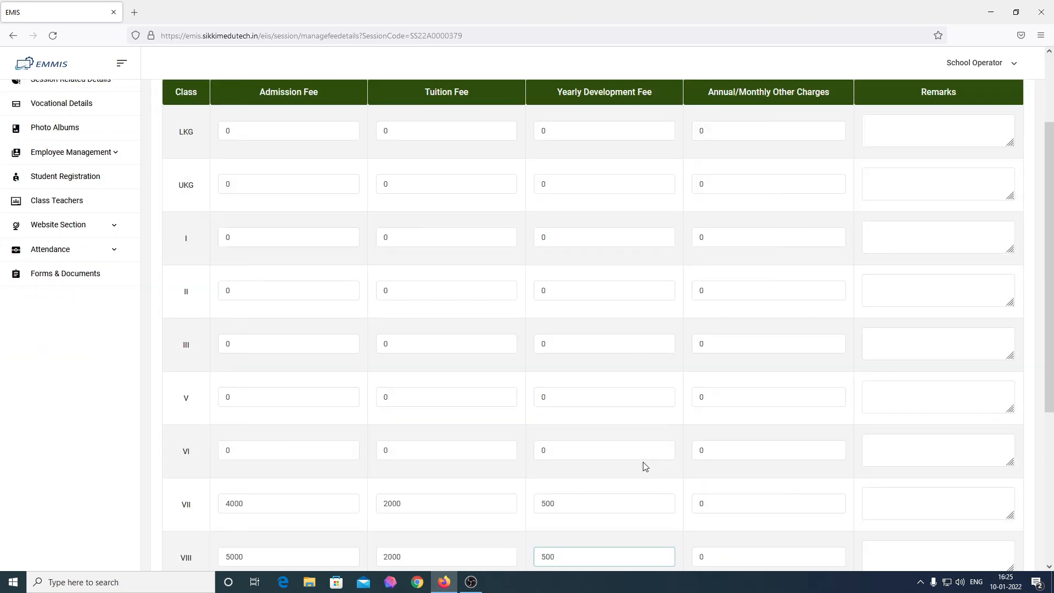
{"action": "scroll", "coordinate": [645, 466], "scroll_direction": "down", "scroll_amount": 2}
{"action": "left_click", "coordinate": [723, 388]}
{"action": "type", "text": "1700"}
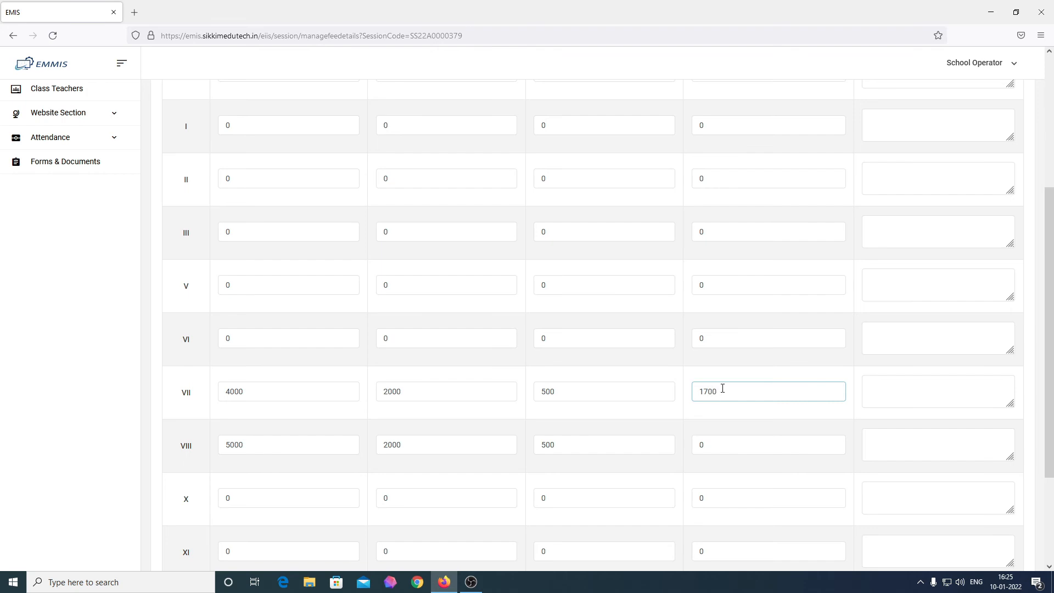
{"action": "left_click", "coordinate": [723, 445]}
{"action": "type", "text": "2300"}
{"action": "scroll", "coordinate": [723, 447], "scroll_direction": "up", "scroll_amount": 3}
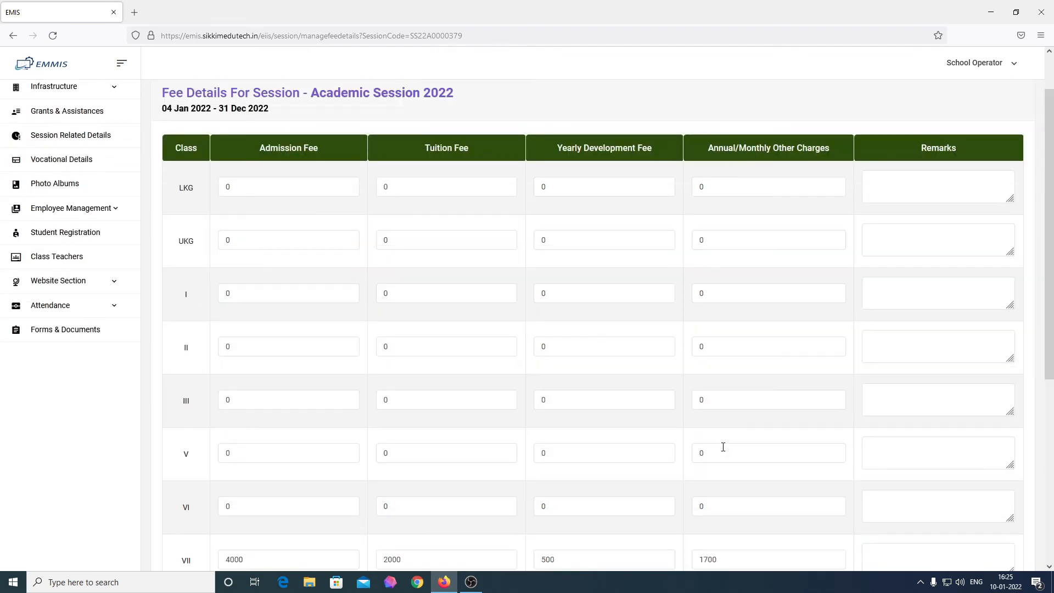
{"action": "scroll", "coordinate": [723, 446], "scroll_direction": "down", "scroll_amount": 3}
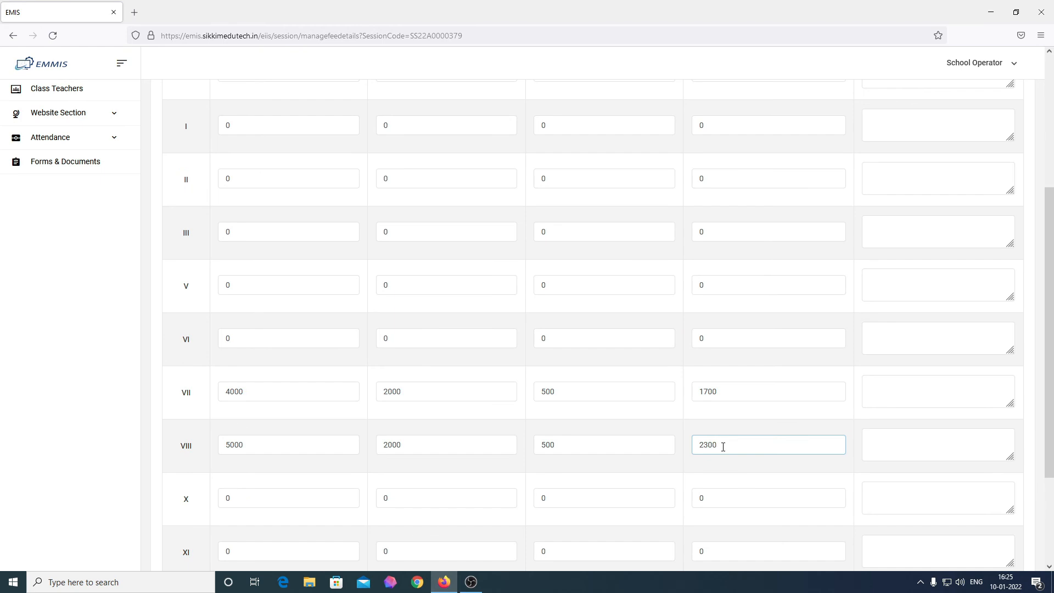
{"action": "scroll", "coordinate": [964, 483], "scroll_direction": "down", "scroll_amount": 3}
{"action": "left_click", "coordinate": [1007, 486]}
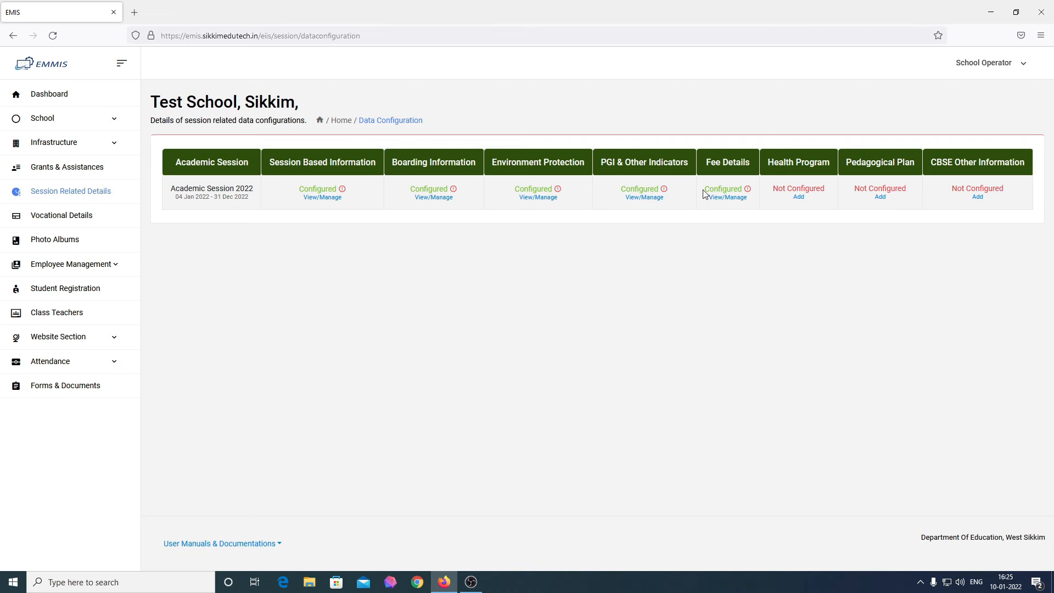
Step: Check that Fee Details shows Configured with an Unverified status in the table
{"action": "left_click_drag", "start_coordinate": [703, 193], "coordinate": [742, 190]}
{"action": "left_click", "coordinate": [734, 211]}
{"action": "mouse_move", "coordinate": [750, 191]}
{"action": "left_click", "coordinate": [799, 198]}
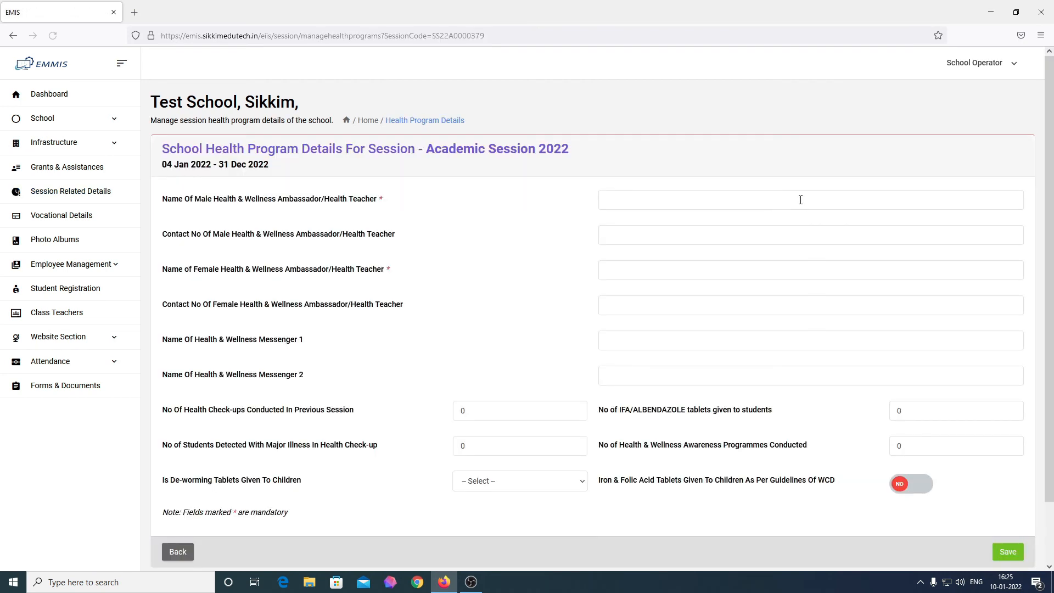
Step: Enter ambassadors Teacher A and Teacher B with their contact numbers
{"action": "scroll", "coordinate": [801, 200], "scroll_direction": "down", "scroll_amount": 2}
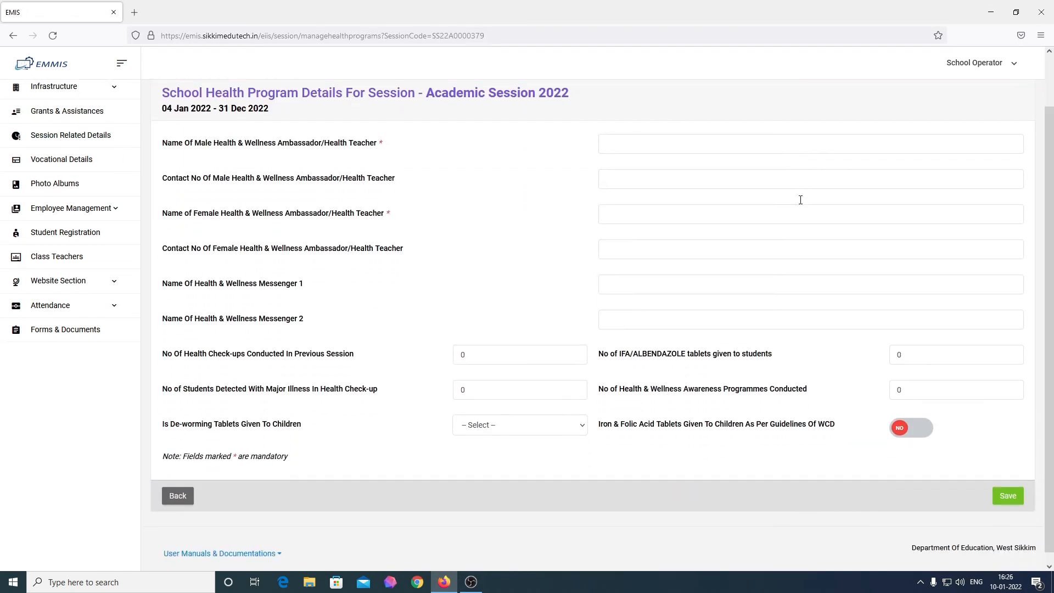
{"action": "scroll", "coordinate": [800, 200], "scroll_direction": "up", "scroll_amount": 2}
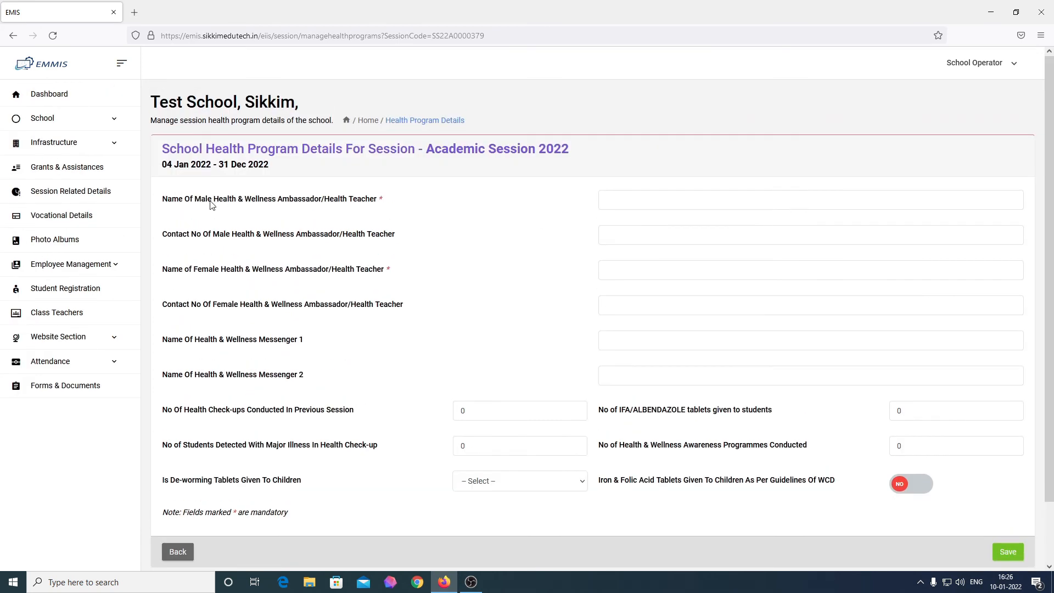
{"action": "left_click", "coordinate": [674, 204]}
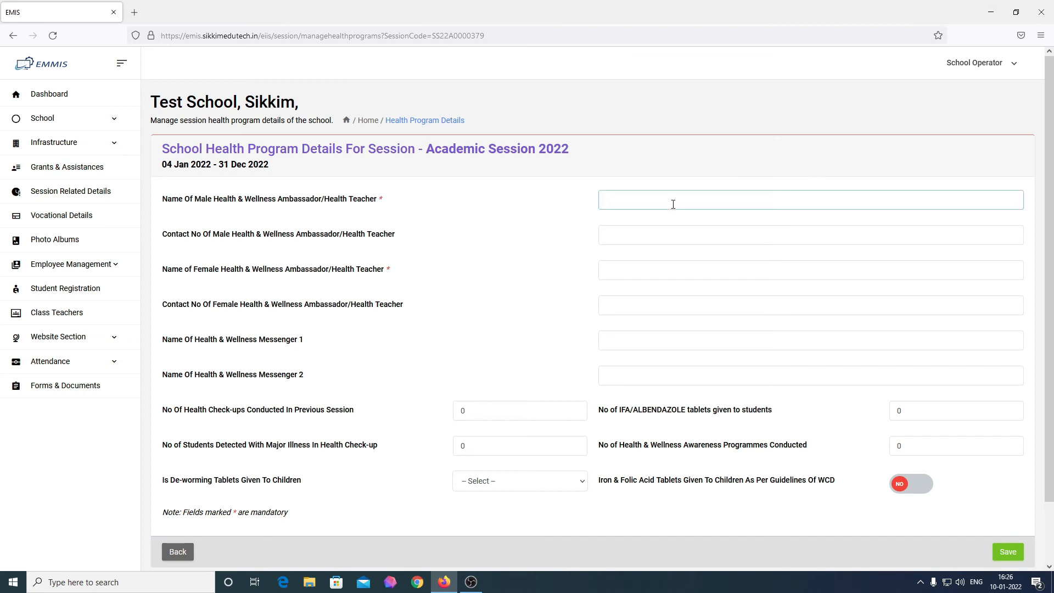
{"action": "type", "text": "Teacher A"}
{"action": "key", "text": "Tab"}
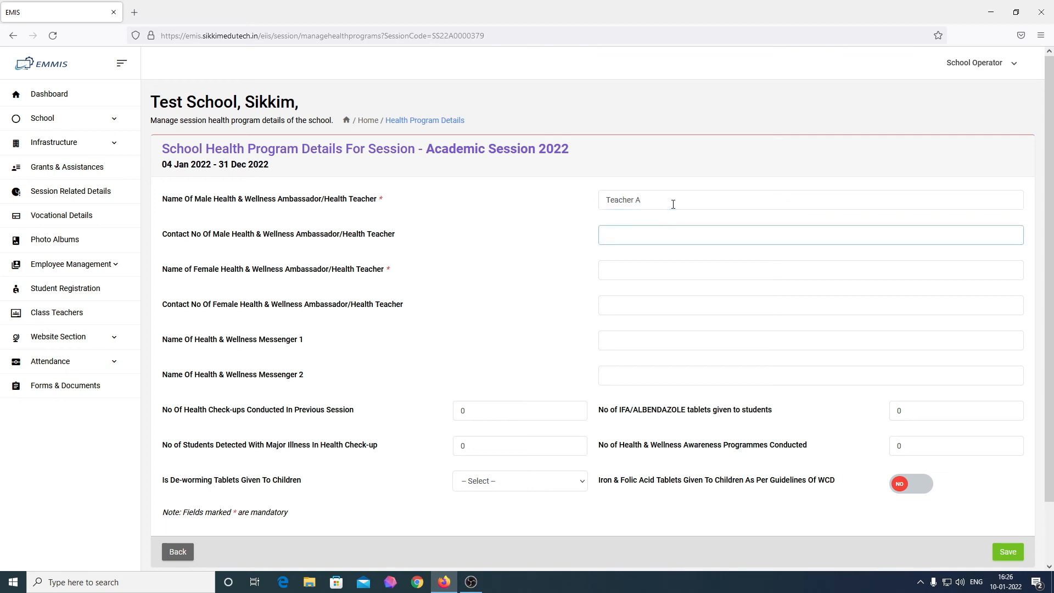
{"action": "type", "text": "1234567891"}
{"action": "key", "text": "Tab"}
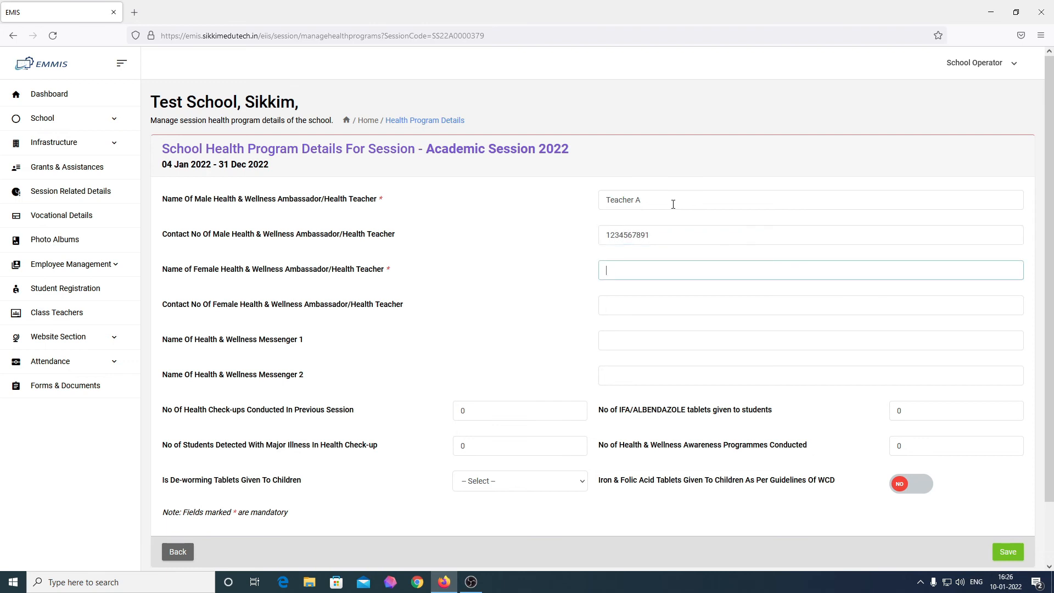
{"action": "type", "text": "Teacher B"}
{"action": "key", "text": "Tab"}
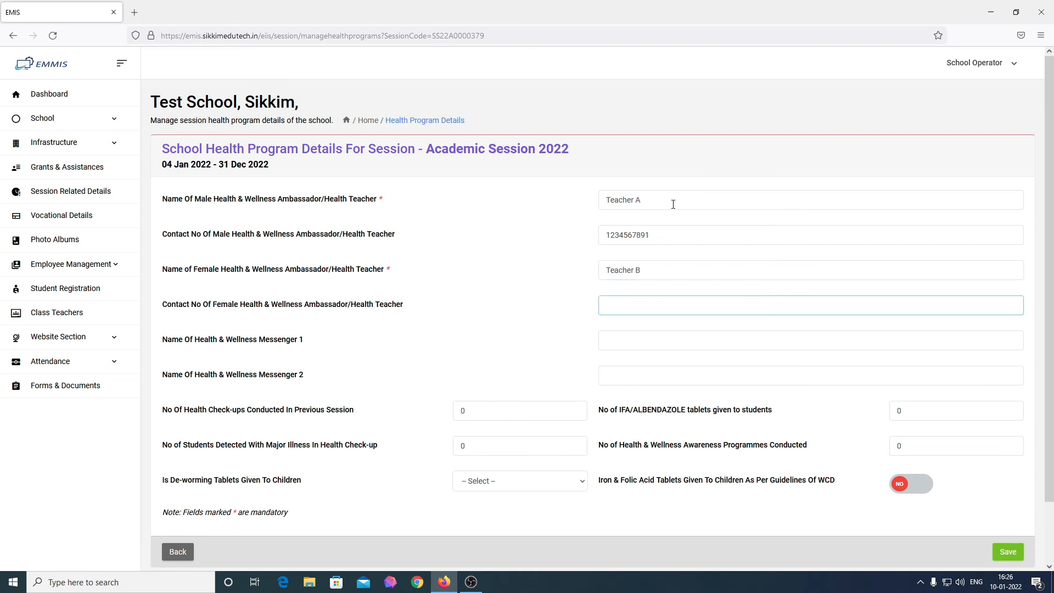
{"action": "type", "text": "1234567891"}
Step: Enter the messenger names Messenger A and Messenger B
{"action": "left_click", "coordinate": [662, 341]}
{"action": "type", "text": "Mese"}
{"action": "key", "text": "BackSpace"}
{"action": "type", "text": "senger "}
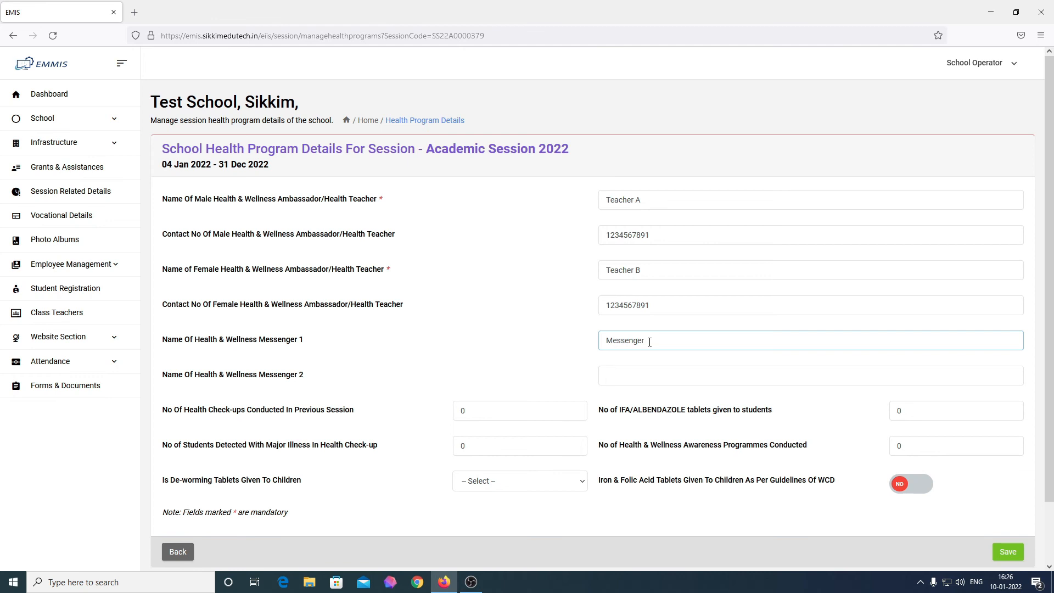
{"action": "type", "text": "A"}
{"action": "key", "text": "Tab"}
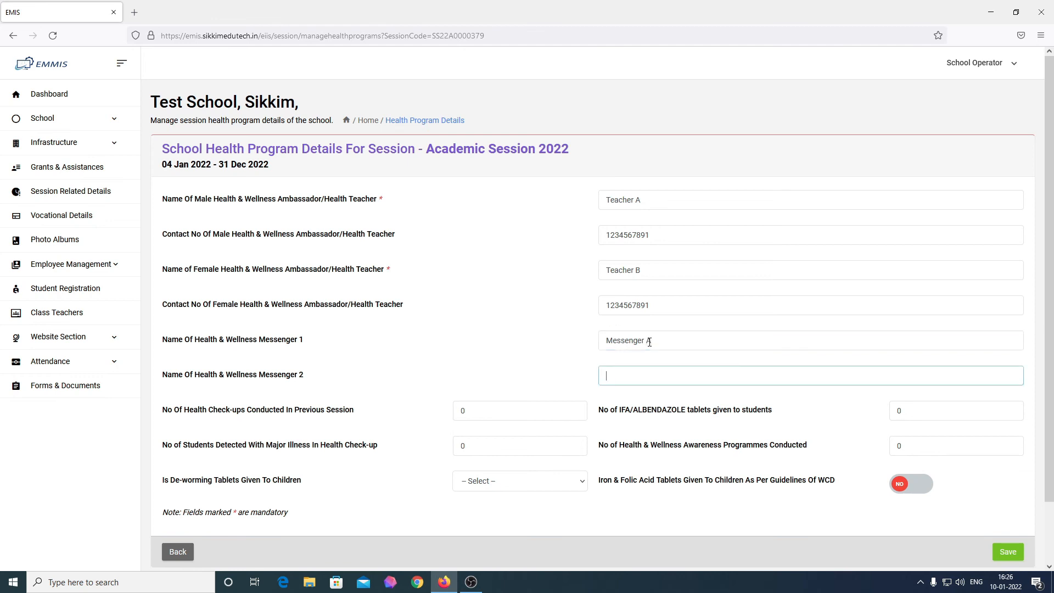
{"action": "type", "text": "Messenger B"}
{"action": "left_click", "coordinate": [516, 413]}
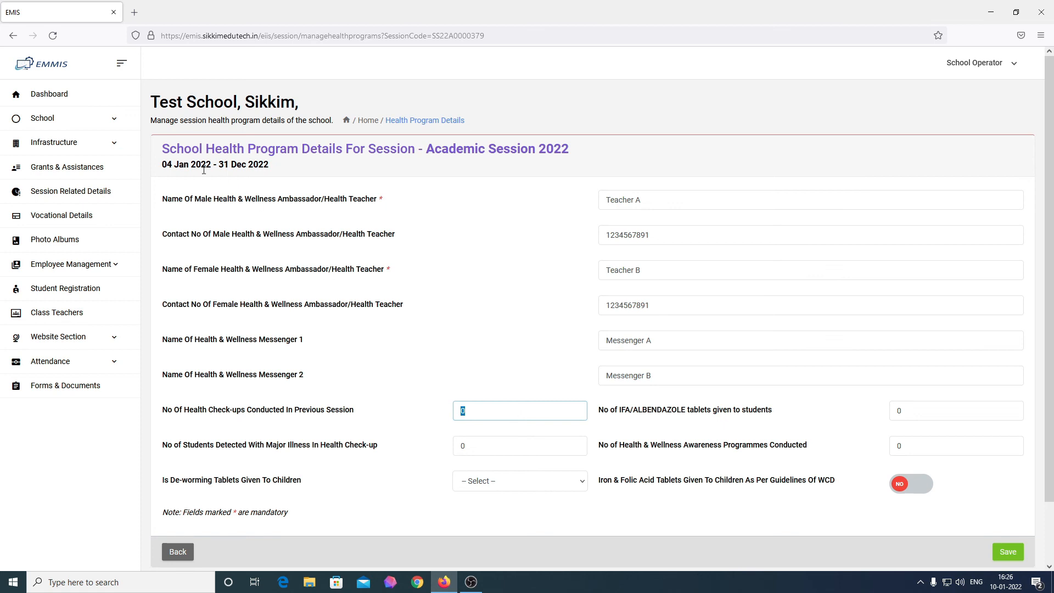
Step: Enter 1 health check-up, 200 IFA tablets, 0 major illnesses and 1 awareness programme
{"action": "left_click_drag", "start_coordinate": [269, 166], "coordinate": [160, 167]}
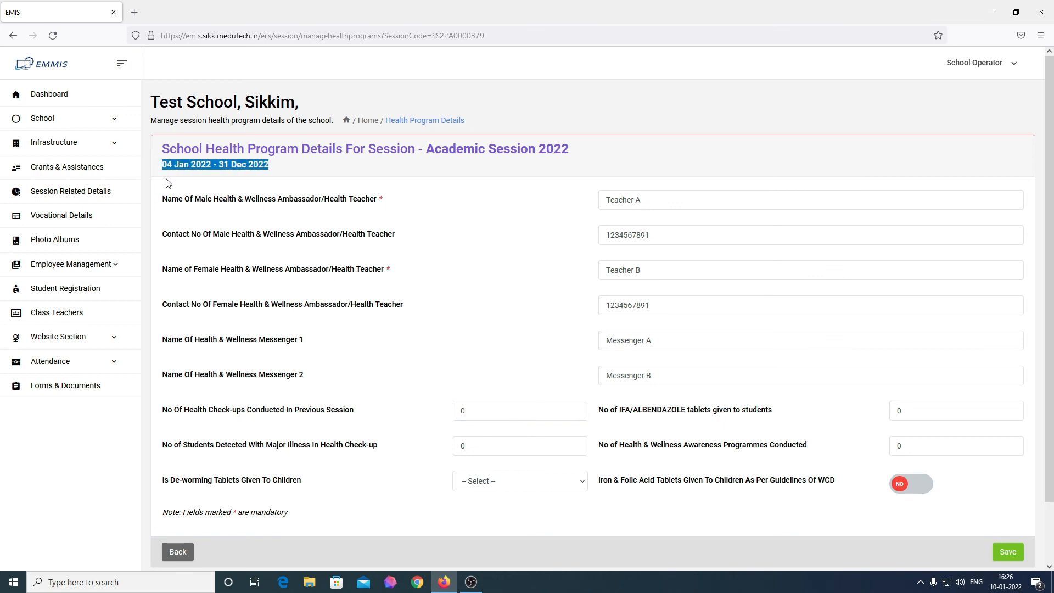
{"action": "left_click", "coordinate": [508, 418]}
{"action": "double_click", "coordinate": [510, 410]}
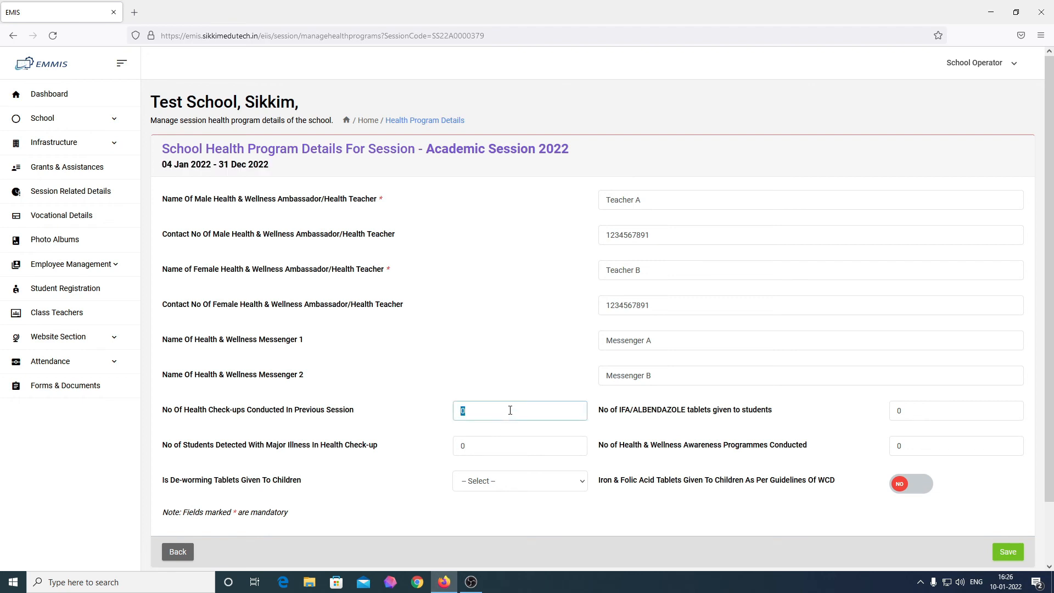
{"action": "left_click", "coordinate": [510, 411]}
{"action": "key", "text": "BackSpace"}
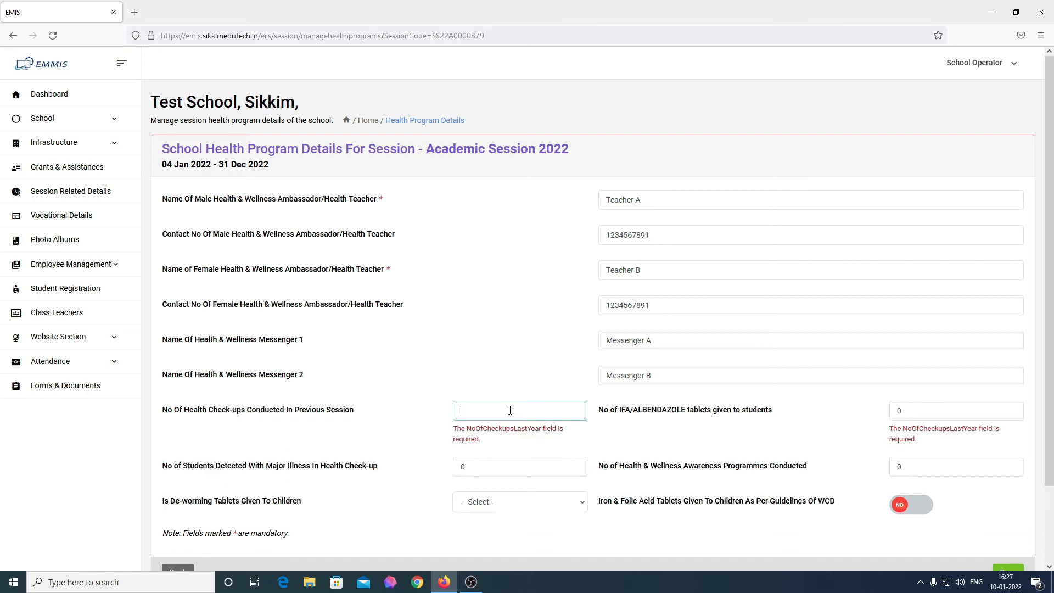
{"action": "type", "text": "1"}
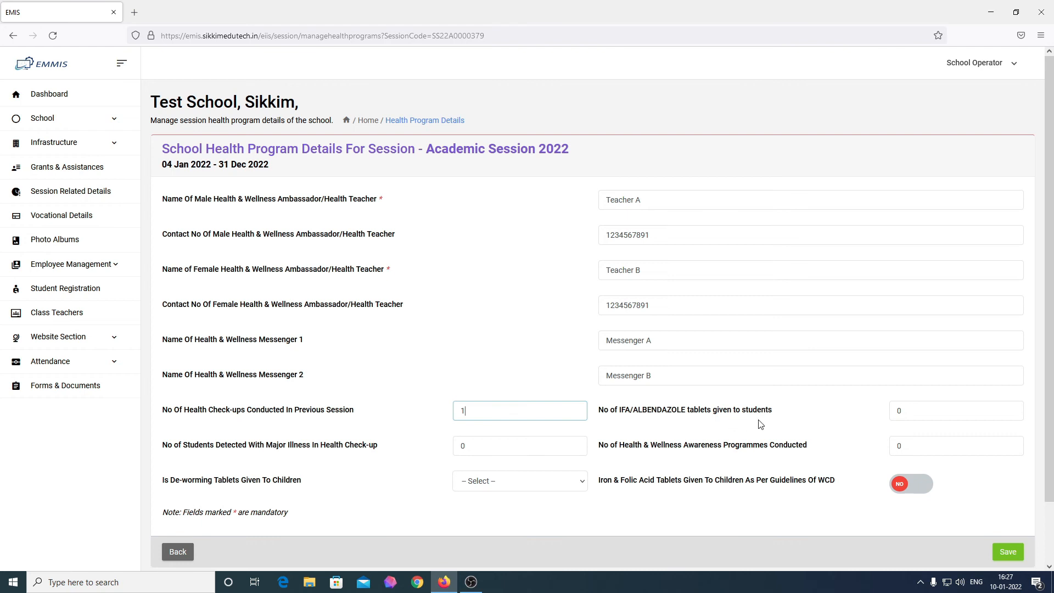
{"action": "double_click", "coordinate": [927, 412]}
{"action": "type", "text": "200"}
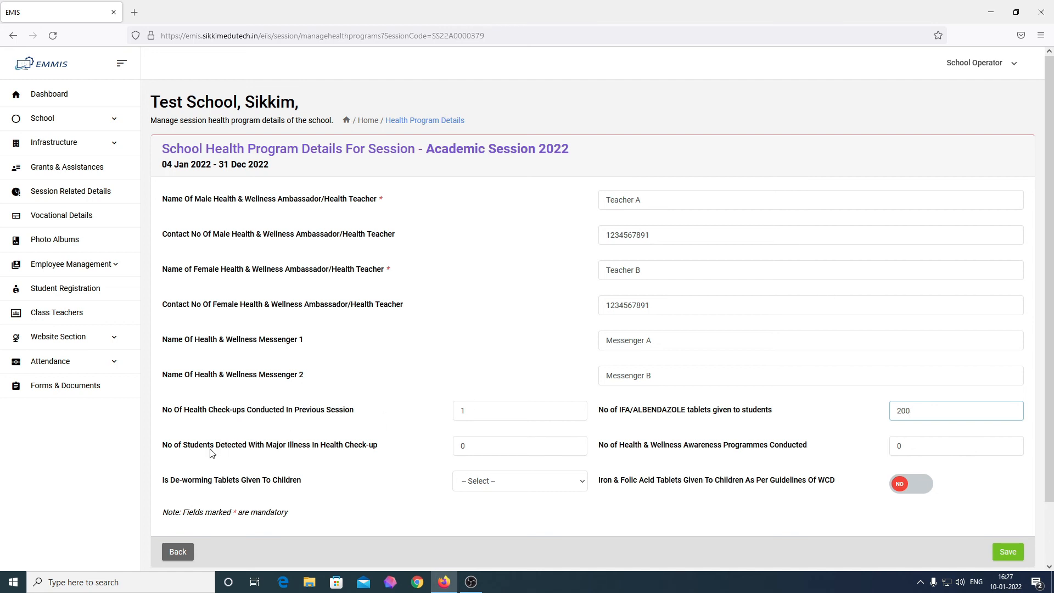
{"action": "double_click", "coordinate": [467, 444]}
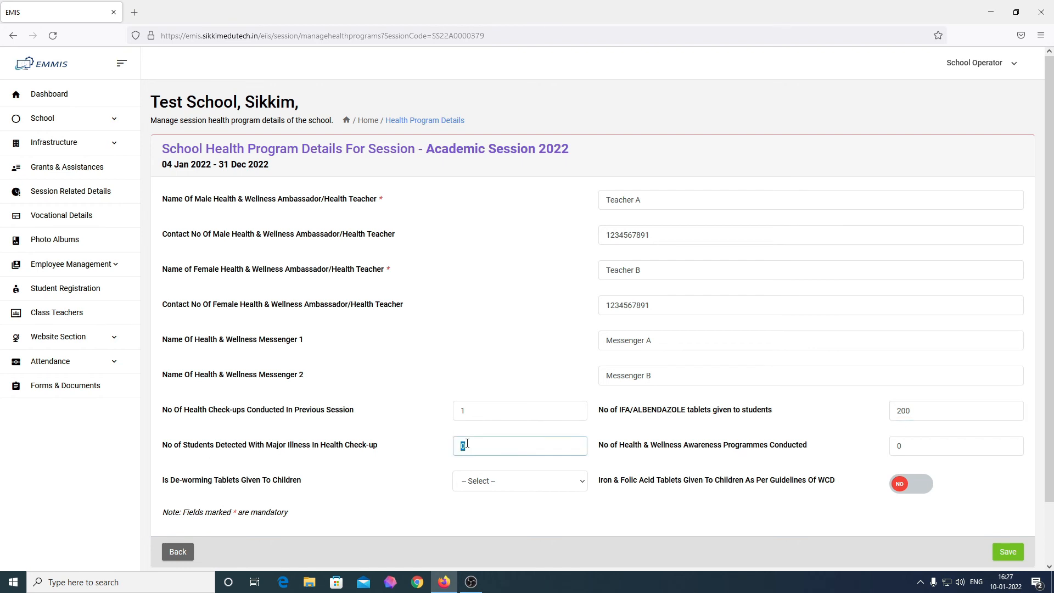
{"action": "type", "text": "0"}
{"action": "double_click", "coordinate": [935, 444]}
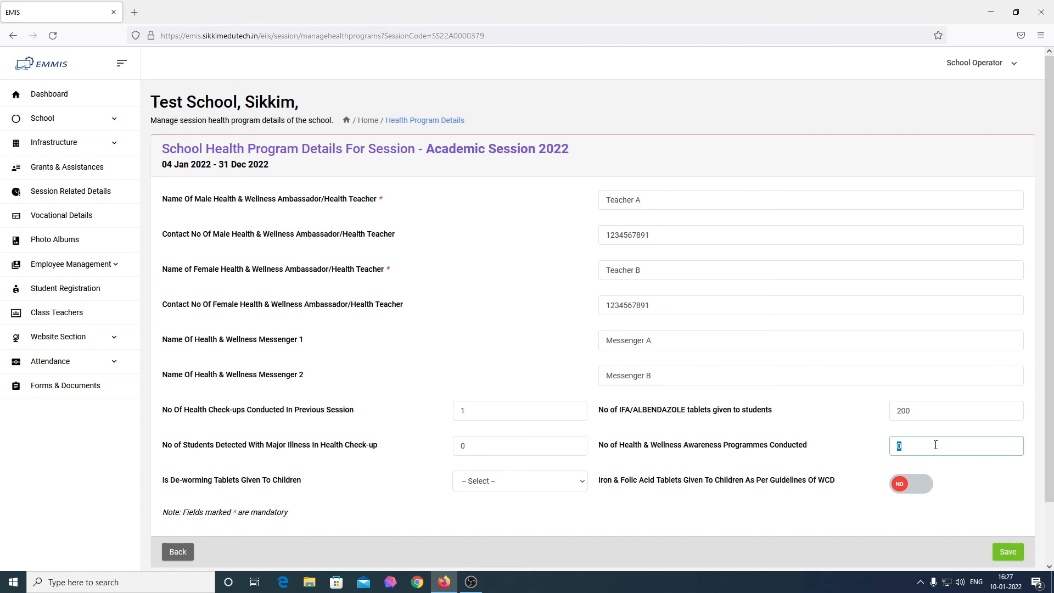
{"action": "type", "text": "1"}
Step: Set de-worming to Complete(two doses) and iron and folic acid to YES, then save
{"action": "left_click", "coordinate": [507, 483]}
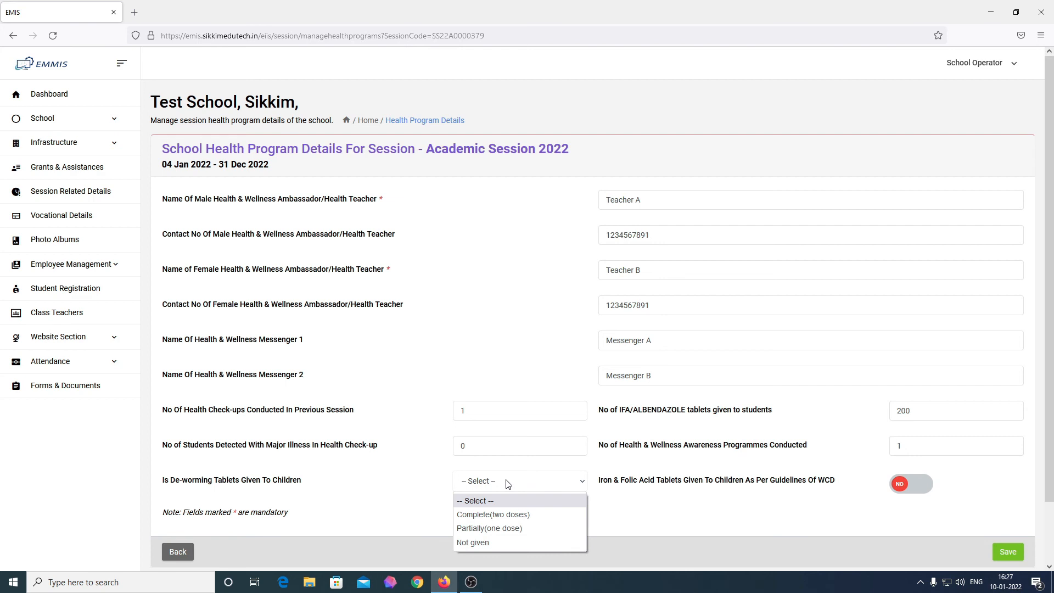
{"action": "left_click", "coordinate": [501, 520]}
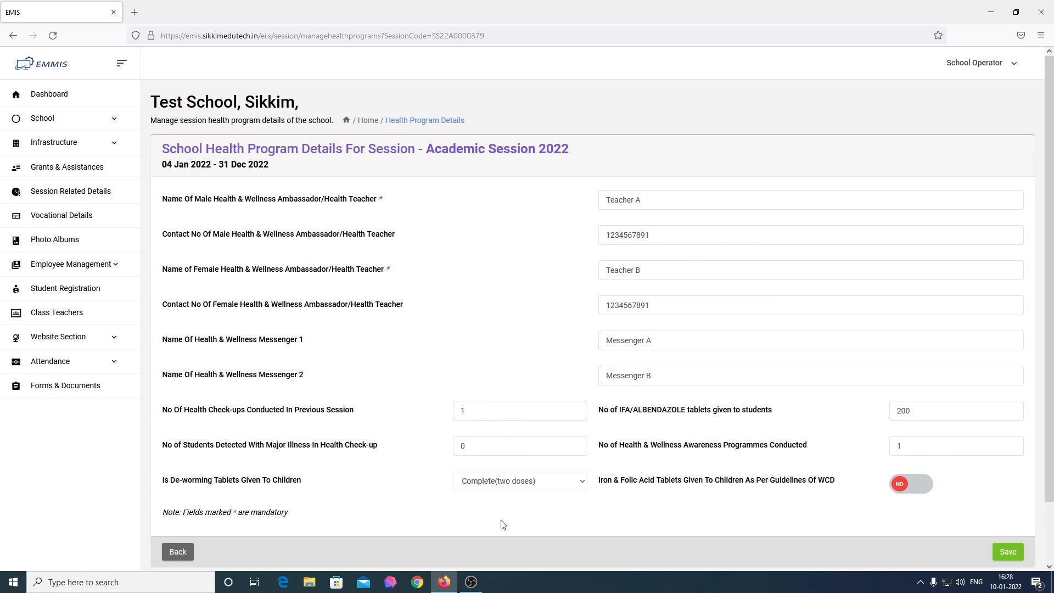
{"action": "left_click", "coordinate": [504, 487]}
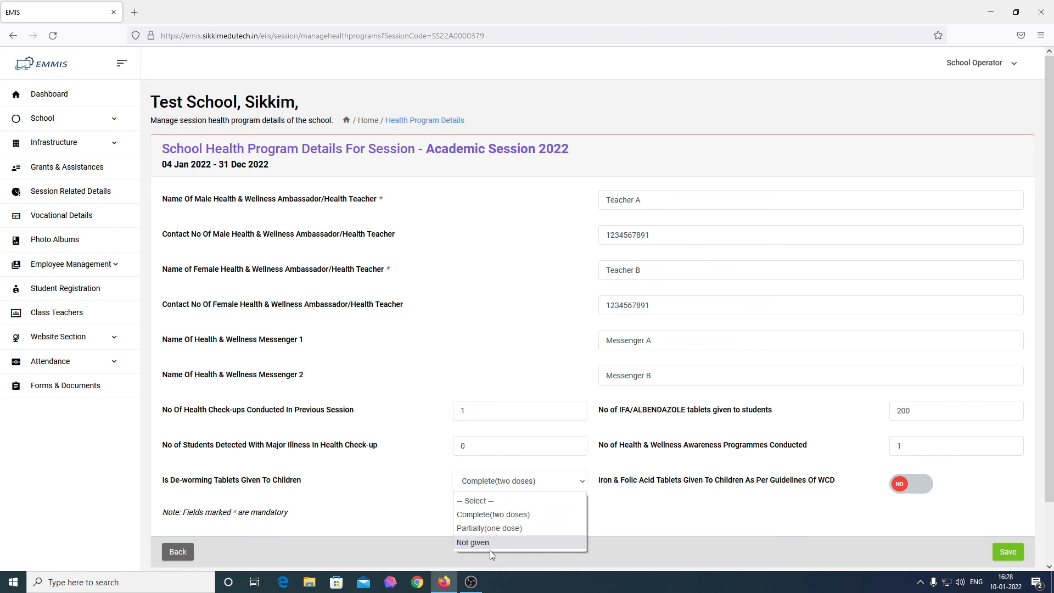
{"action": "left_click", "coordinate": [650, 501]}
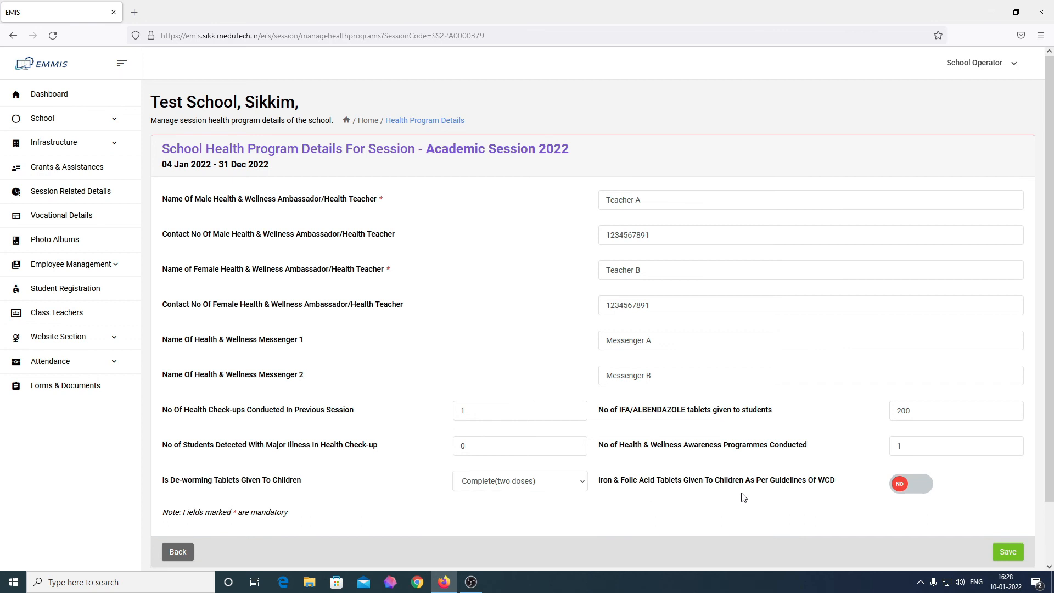
{"action": "left_click", "coordinate": [919, 493]}
{"action": "left_click", "coordinate": [1011, 559]}
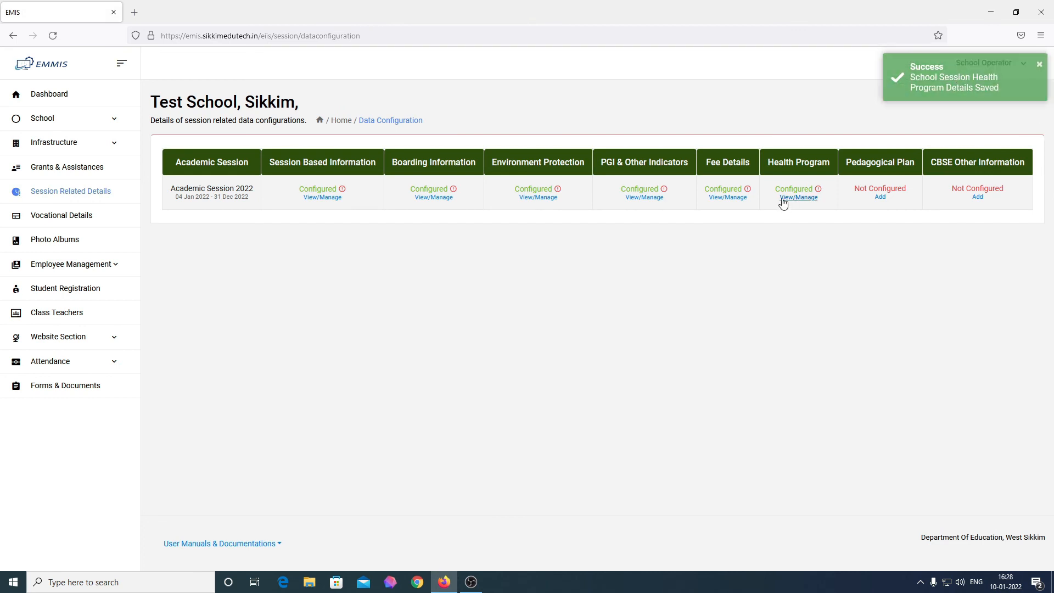
Step: Check that Health Program reads Configured, then return via Dashboard to Session Related Details
{"action": "left_click_drag", "start_coordinate": [777, 190], "coordinate": [814, 190]}
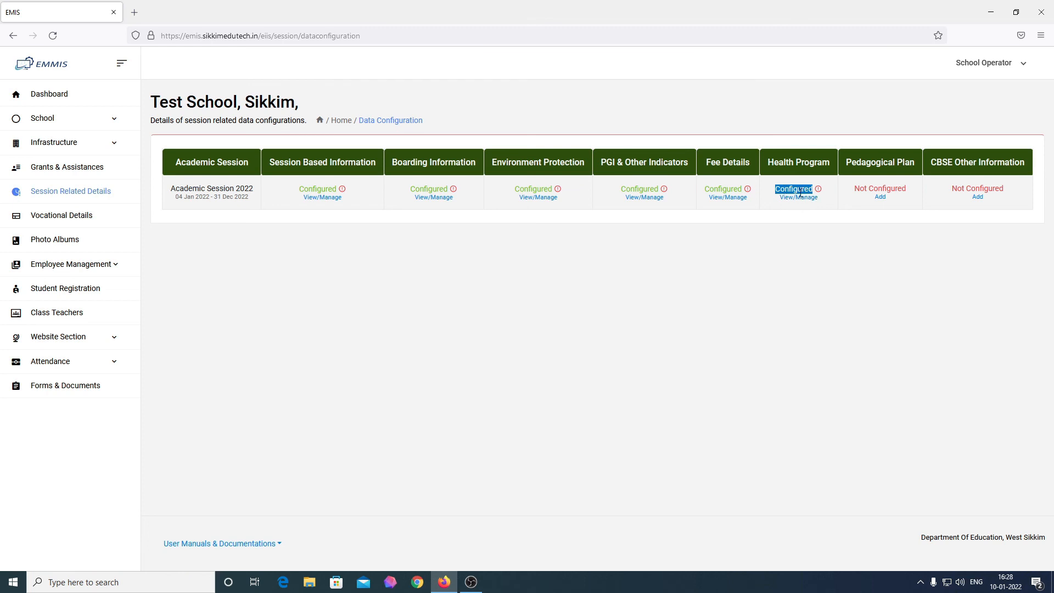
{"action": "left_click", "coordinate": [50, 98]}
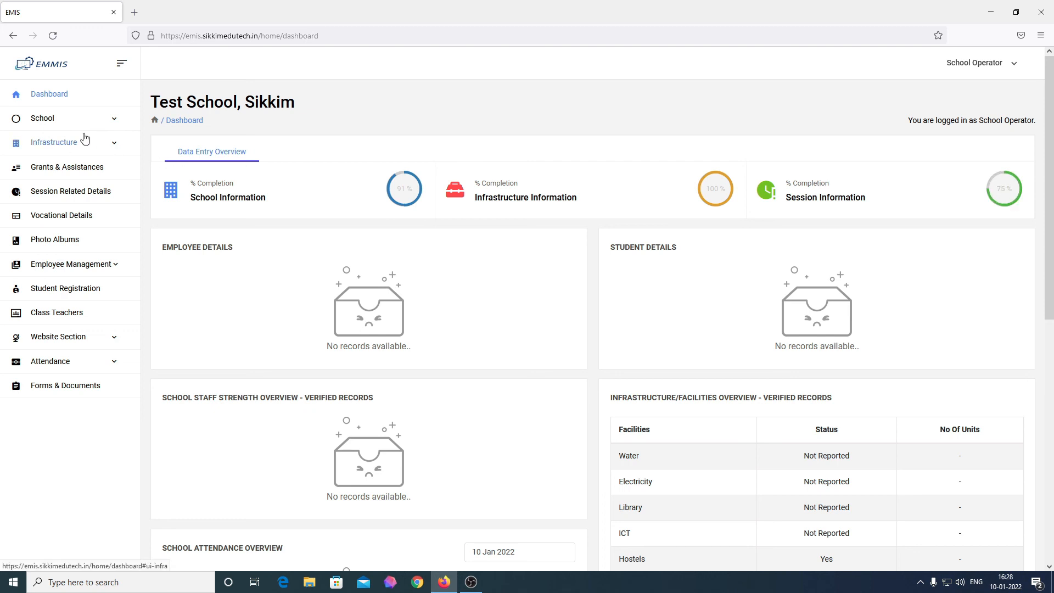
{"action": "left_click", "coordinate": [82, 202]}
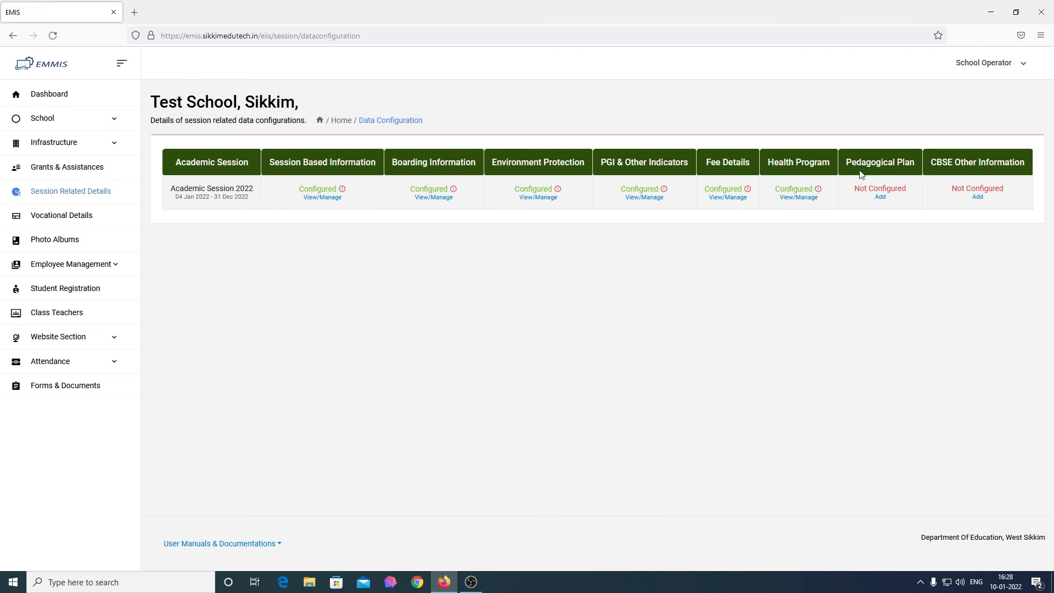
{"action": "left_click", "coordinate": [882, 198]}
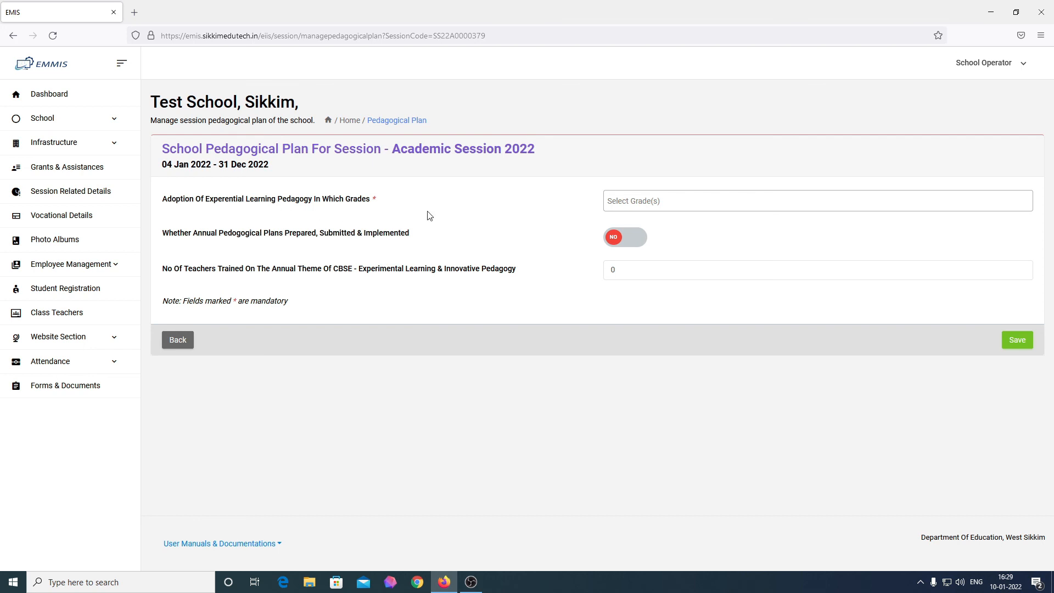
Step: Select grades IV and V as the experiential learning grades
{"action": "left_click", "coordinate": [684, 200]}
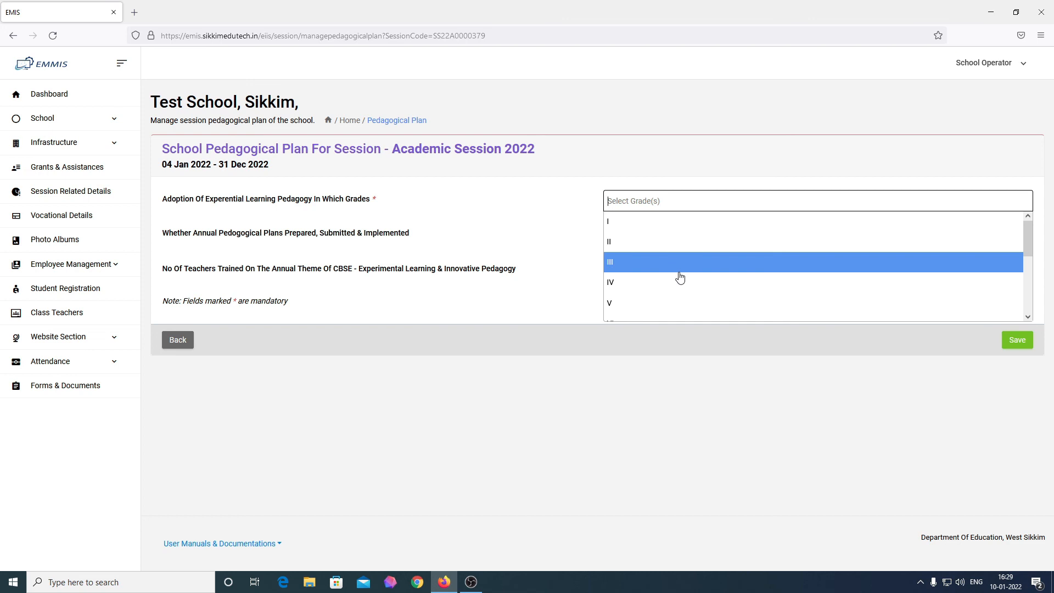
{"action": "scroll", "coordinate": [680, 278], "scroll_direction": "down", "scroll_amount": 3}
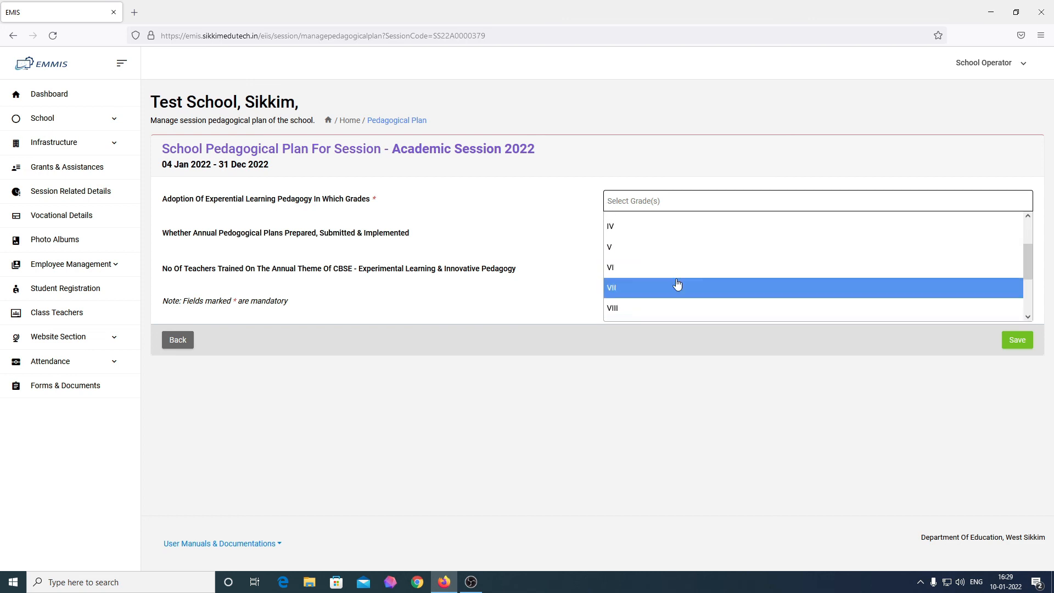
{"action": "scroll", "coordinate": [678, 283], "scroll_direction": "down", "scroll_amount": 1}
{"action": "scroll", "coordinate": [653, 296], "scroll_direction": "down", "scroll_amount": 1}
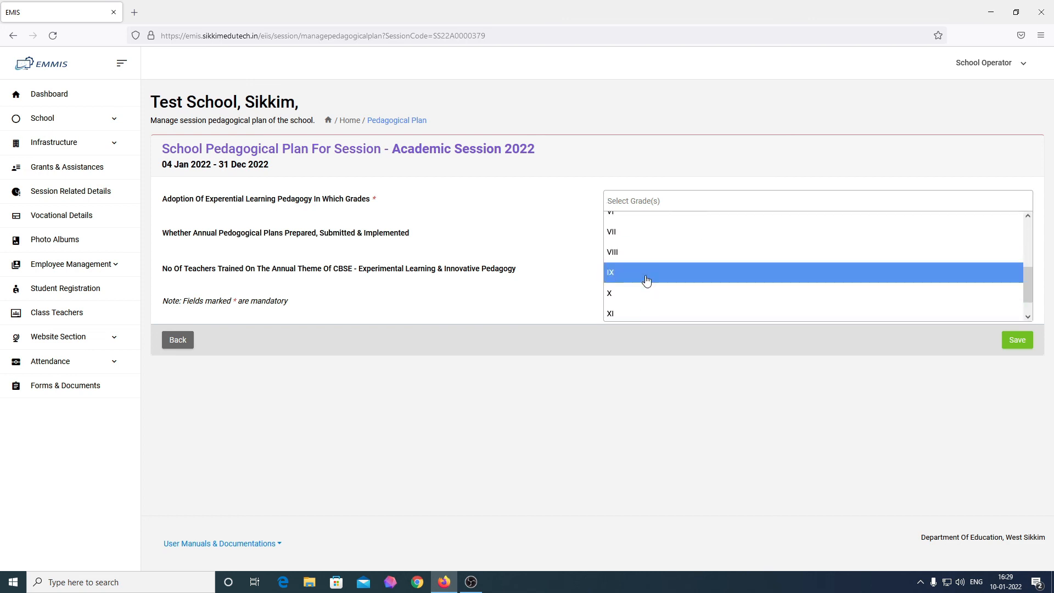
{"action": "left_click", "coordinate": [646, 280]}
{"action": "left_click", "coordinate": [687, 208]}
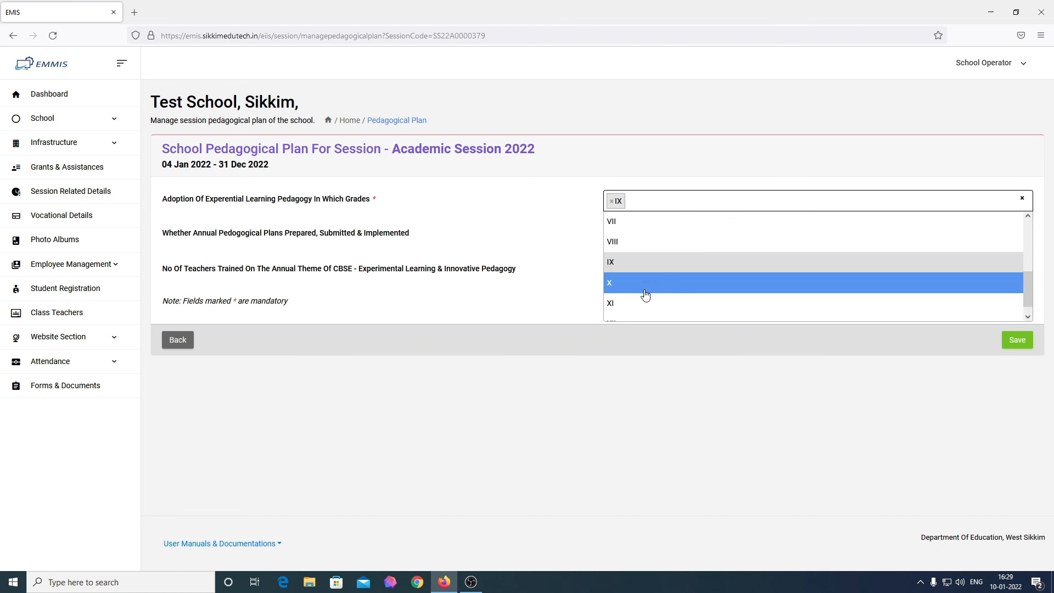
{"action": "scroll", "coordinate": [645, 295], "scroll_direction": "up", "scroll_amount": 5}
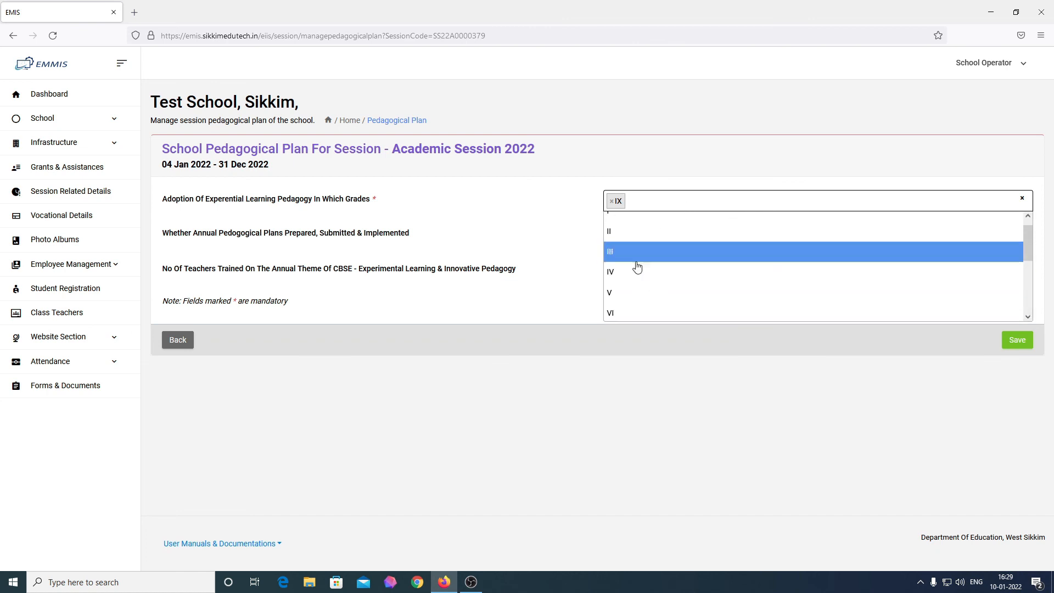
{"action": "left_click", "coordinate": [633, 274]}
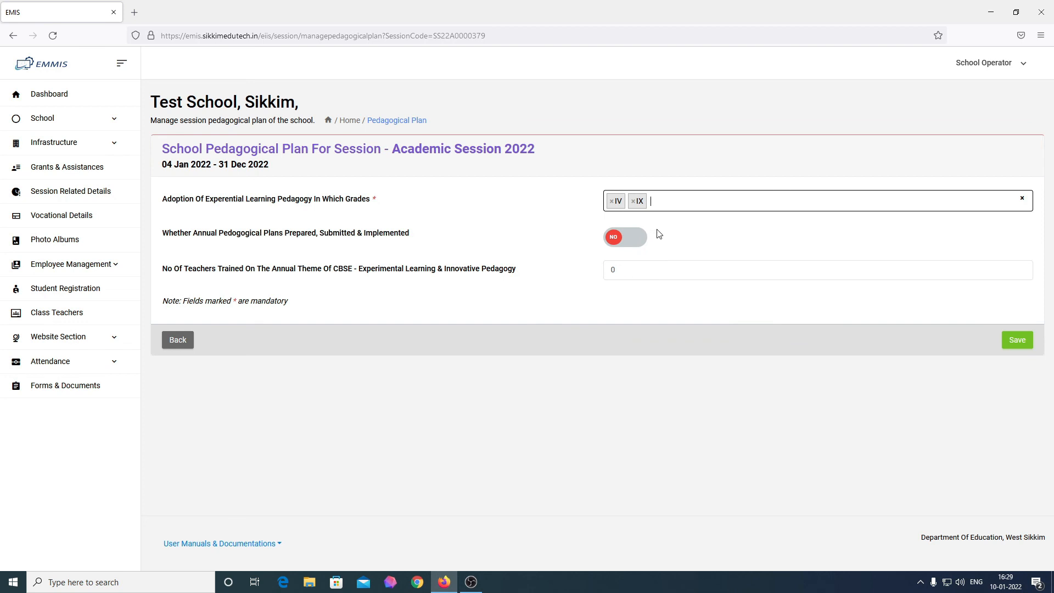
{"action": "left_click", "coordinate": [612, 202]}
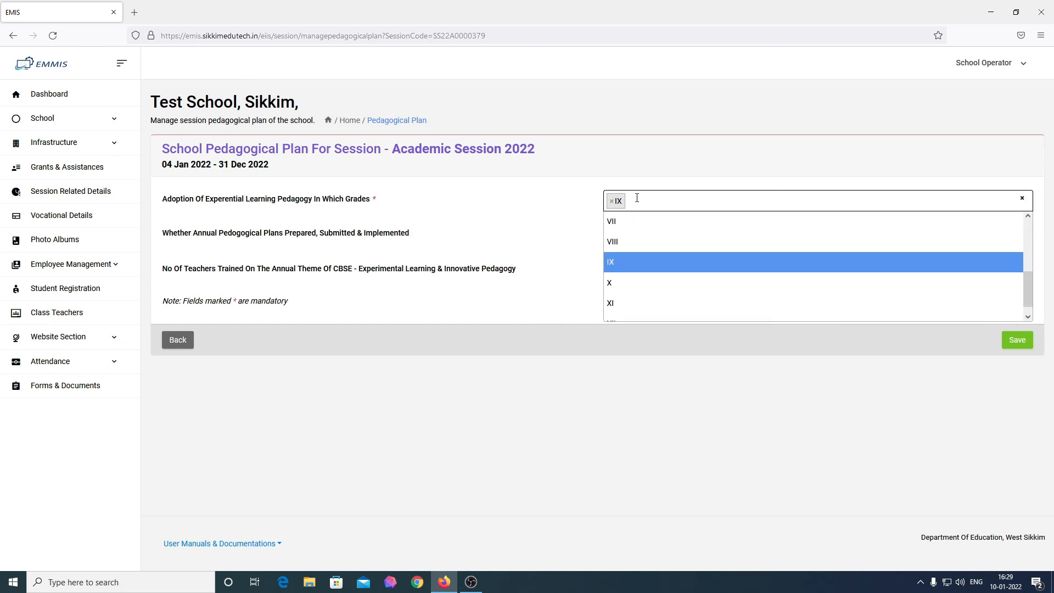
{"action": "left_click", "coordinate": [611, 203]}
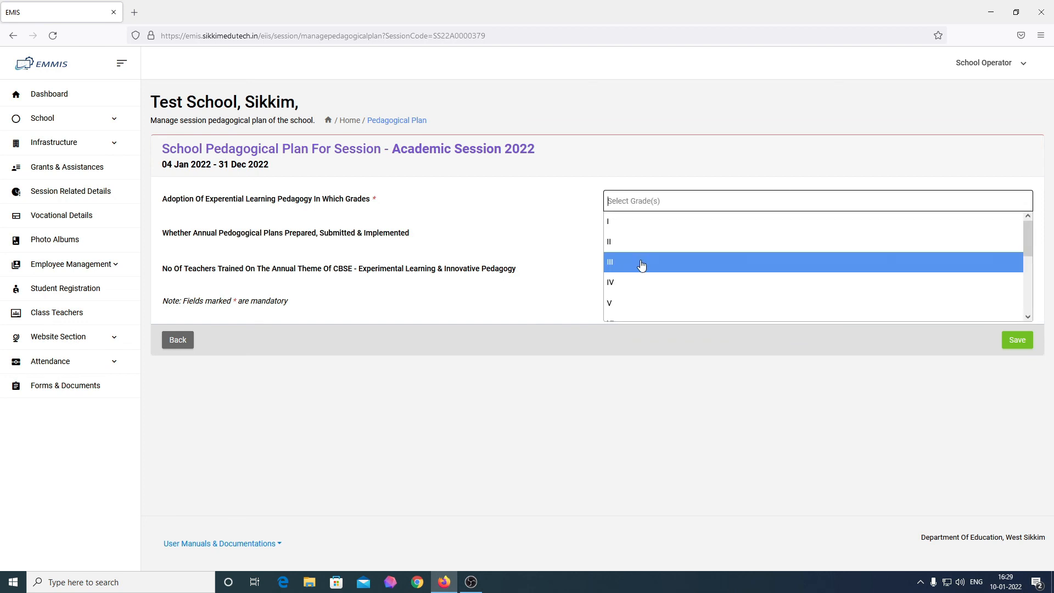
{"action": "left_click", "coordinate": [632, 278]}
{"action": "left_click", "coordinate": [658, 203]}
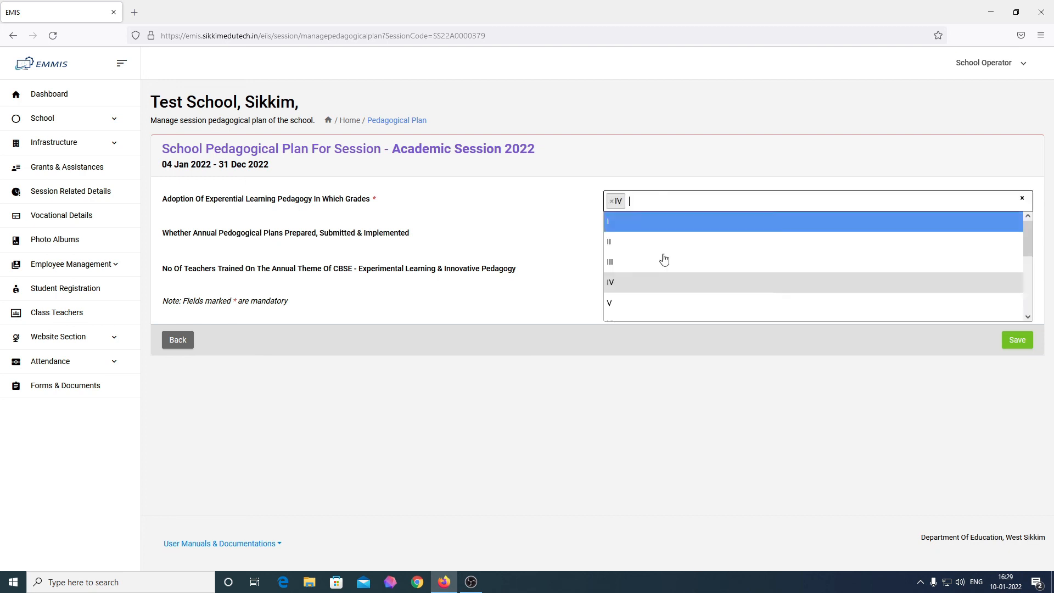
{"action": "left_click", "coordinate": [644, 302]}
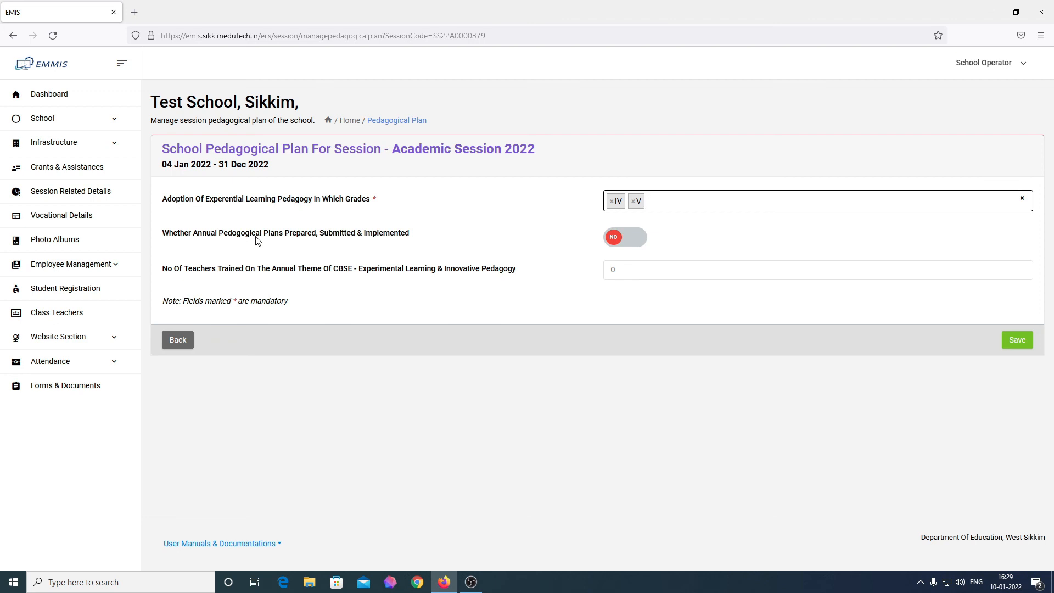
Step: Set annual pedagogical plans to YES, clear the teachers trained count, and save
{"action": "left_click", "coordinate": [633, 238]}
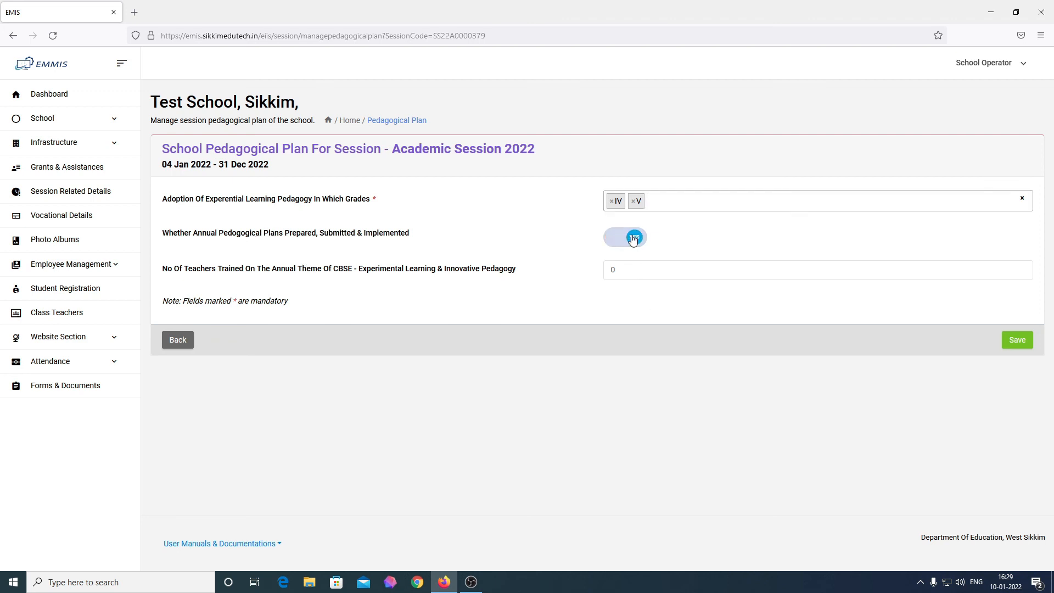
{"action": "left_click", "coordinate": [628, 240]}
{"action": "left_click", "coordinate": [628, 242]}
{"action": "left_click", "coordinate": [719, 269]}
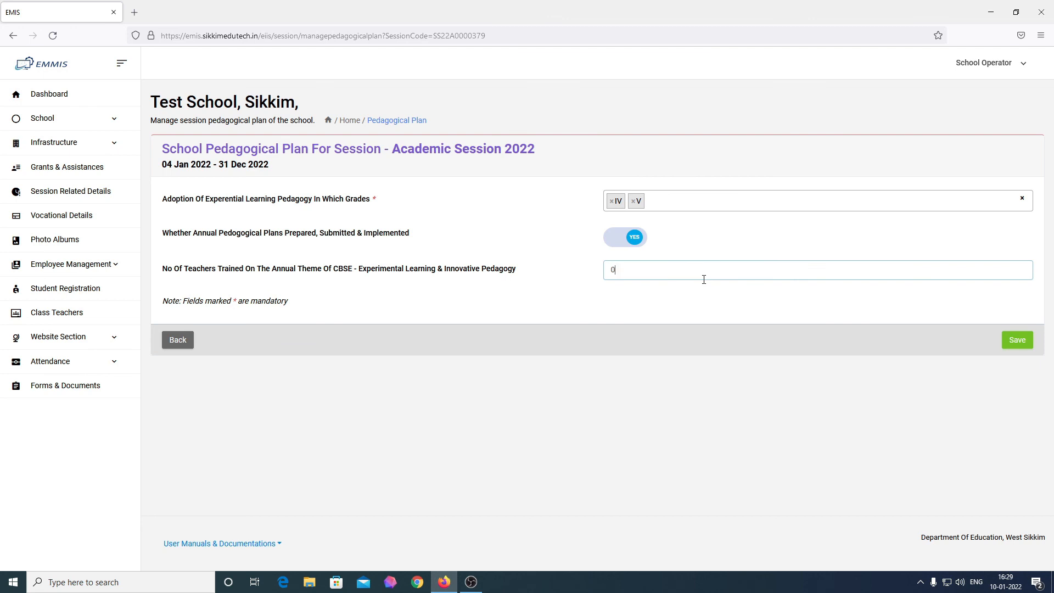
{"action": "key", "text": "BackSpace"}
{"action": "left_click", "coordinate": [1015, 341]}
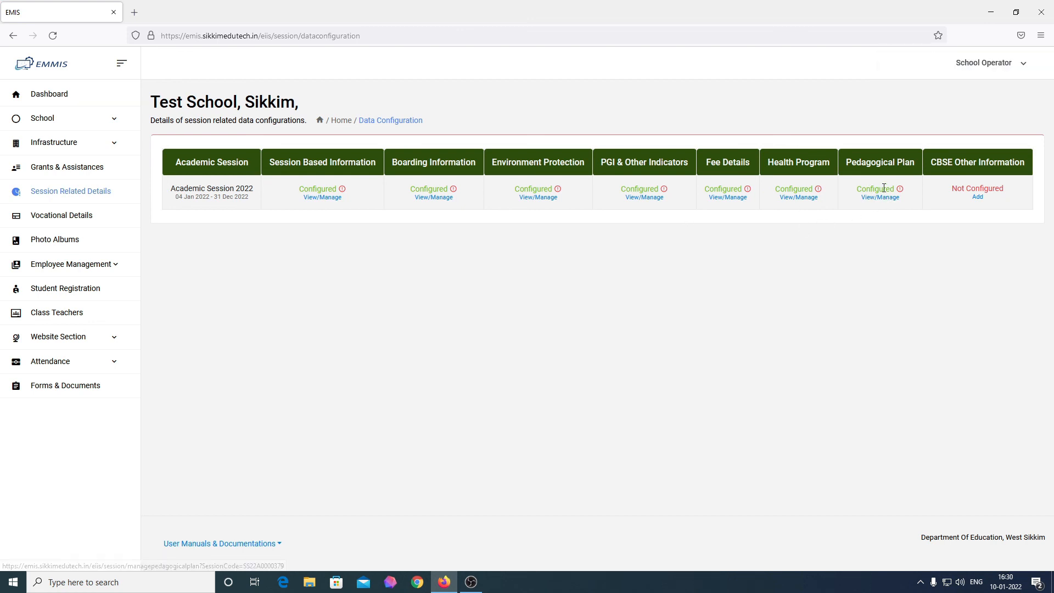
{"action": "left_click", "coordinate": [49, 95]}
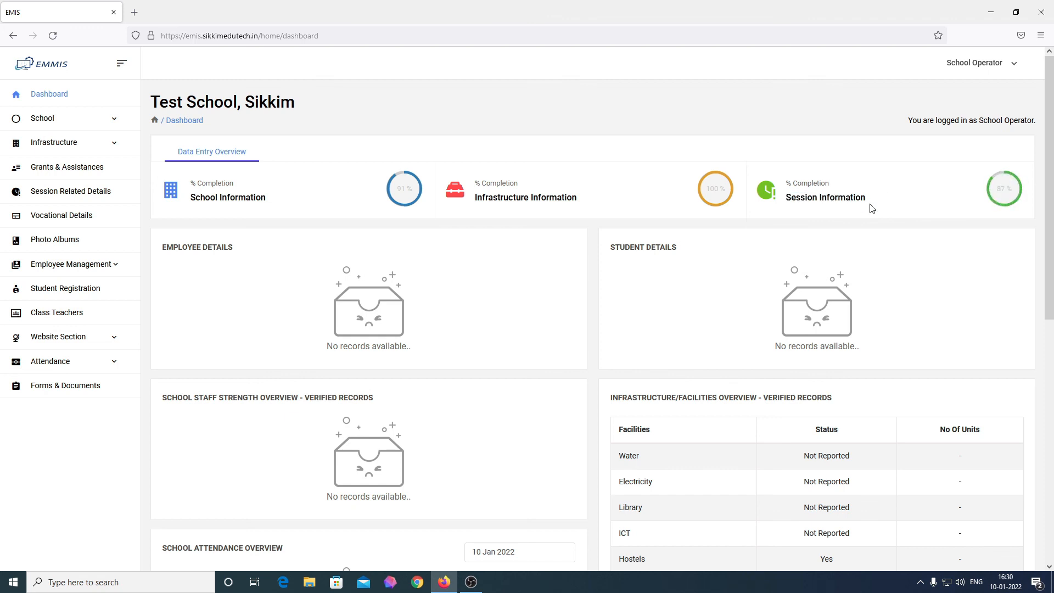
{"action": "left_click", "coordinate": [88, 190]}
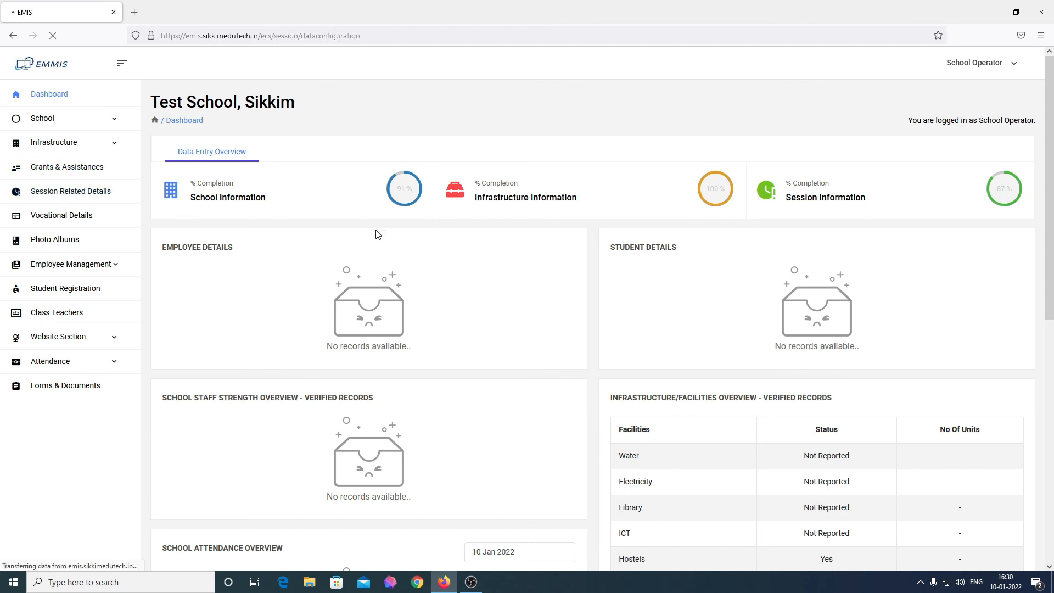
{"action": "left_click", "coordinate": [978, 198]}
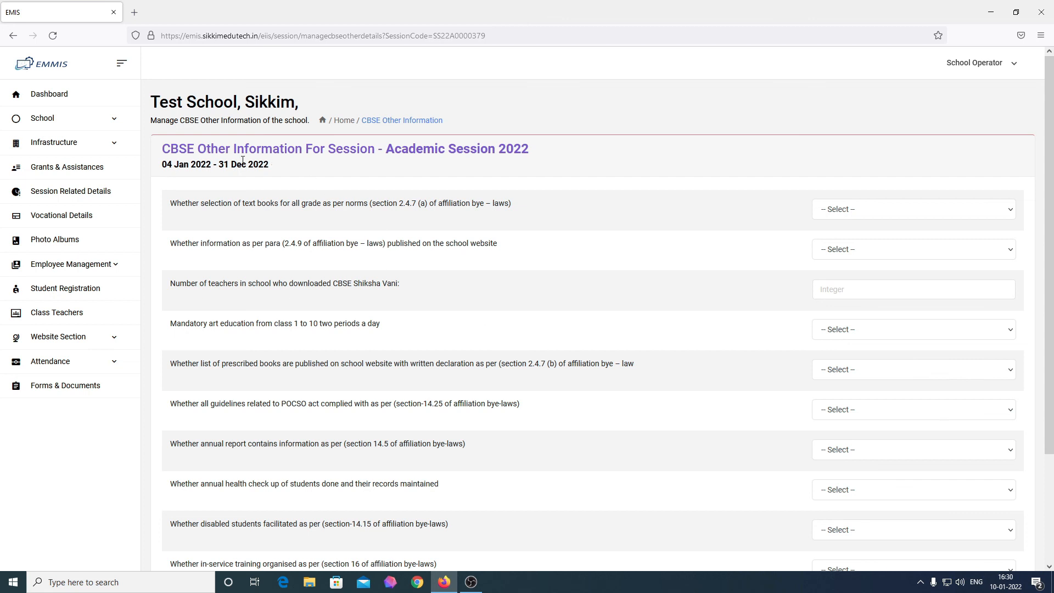
Step: Answer Yes for text-book norms and website information, and enter 5 Shiksha Vani teachers
{"action": "left_click_drag", "start_coordinate": [160, 149], "coordinate": [529, 150]}
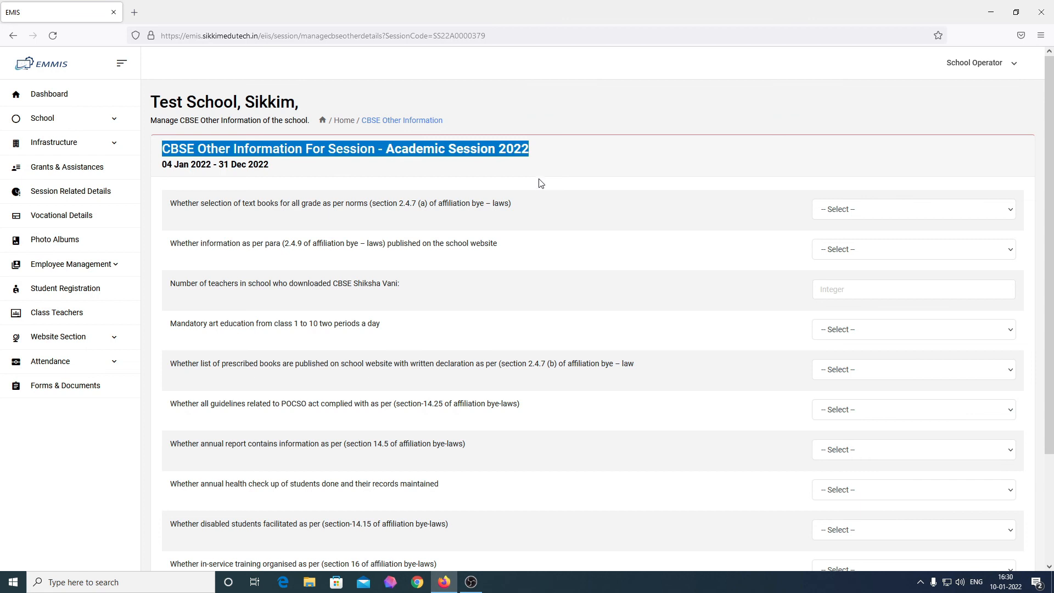
{"action": "left_click", "coordinate": [538, 185]}
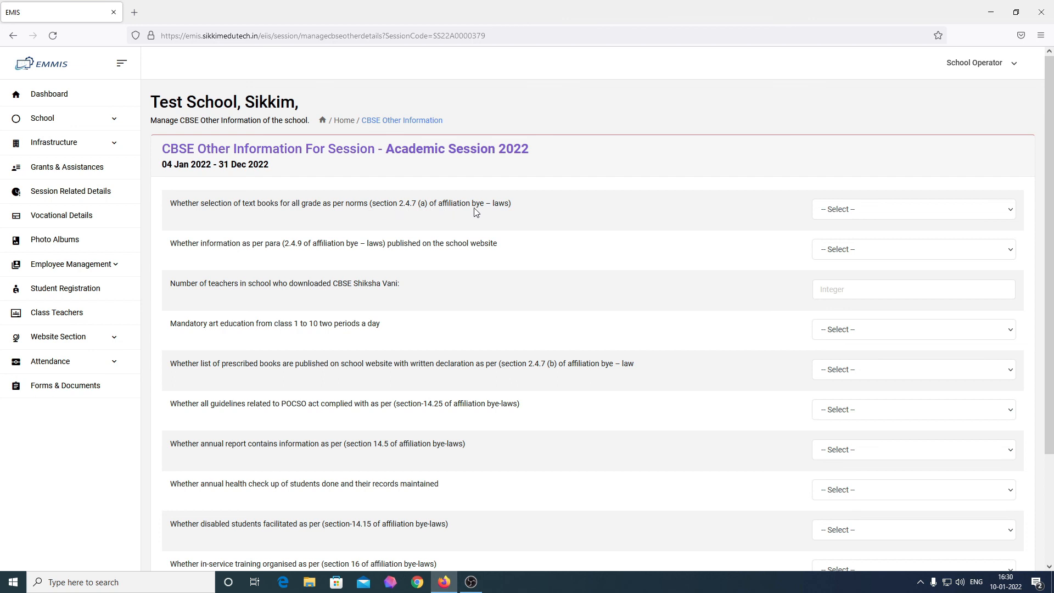
{"action": "left_click", "coordinate": [931, 216]}
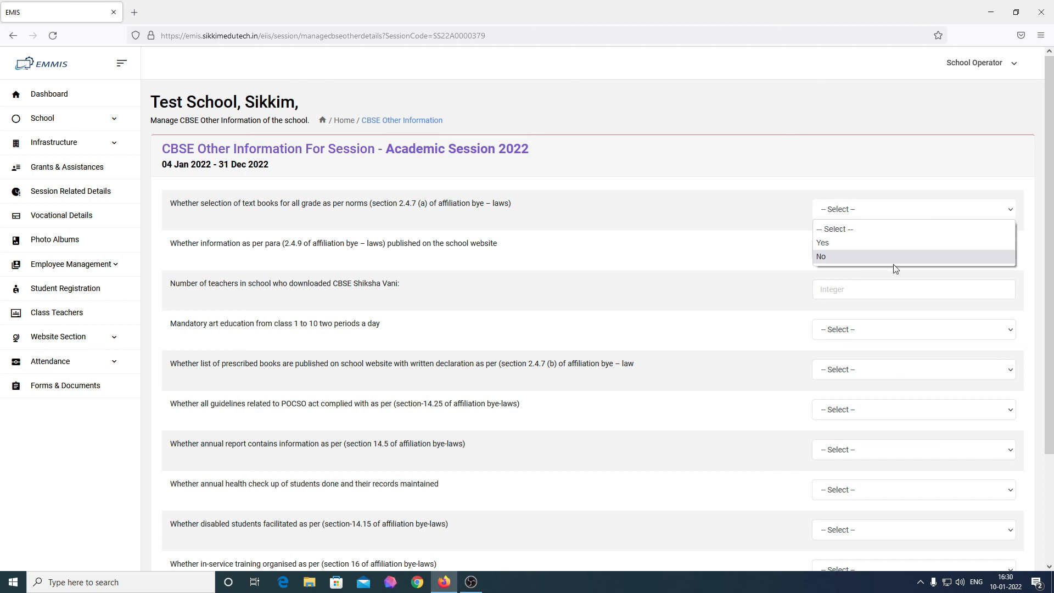
{"action": "left_click", "coordinate": [898, 243]}
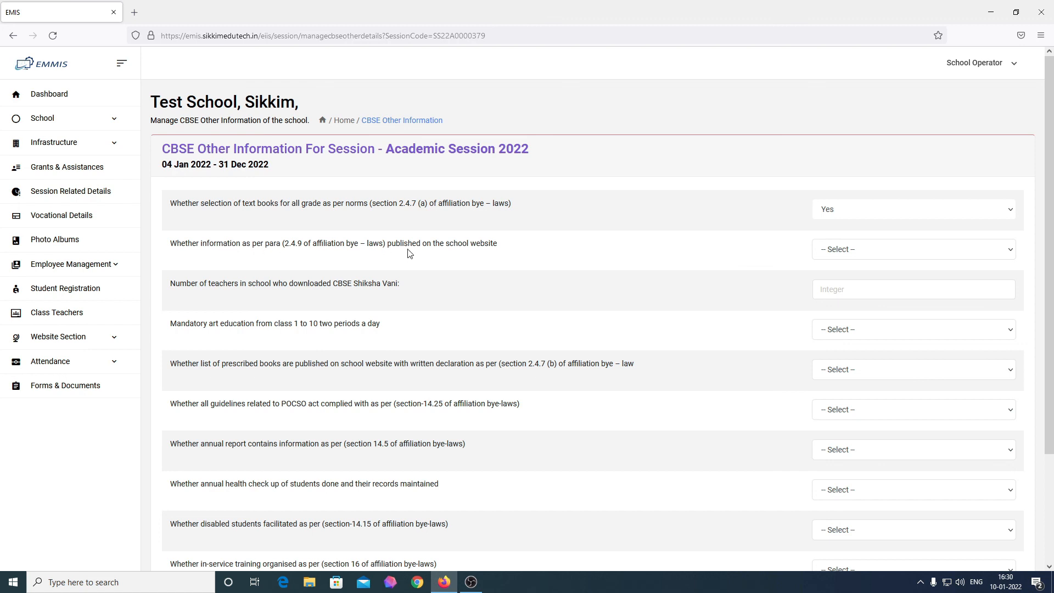
{"action": "left_click", "coordinate": [854, 254]}
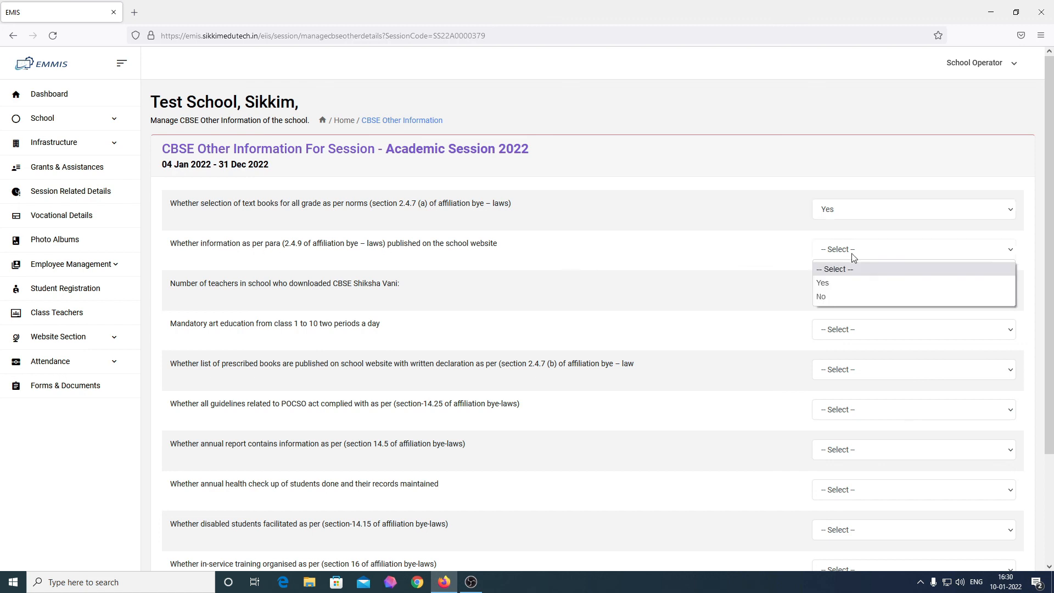
{"action": "left_click", "coordinate": [842, 279]}
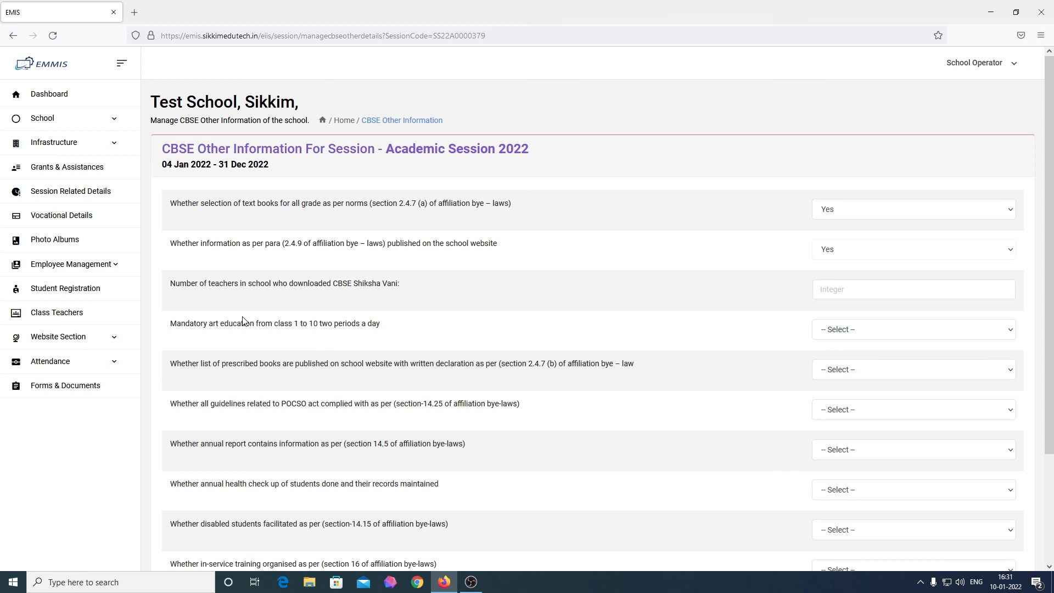
{"action": "left_click", "coordinate": [843, 290]}
{"action": "type", "text": "5"}
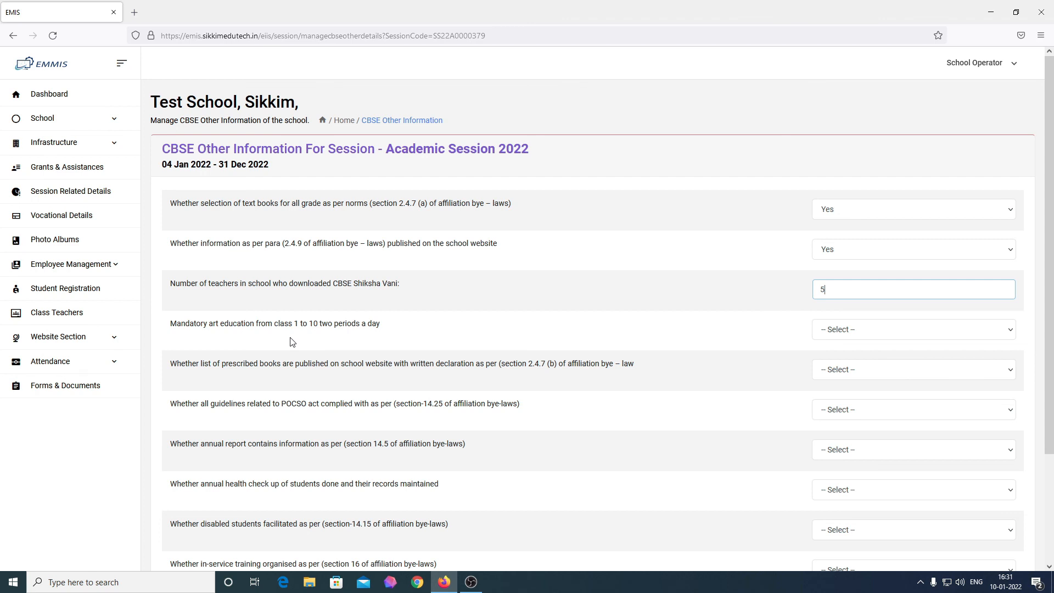
Step: Answer No for art education and prescribed books, Yes for POCSO compliance and annual report
{"action": "left_click", "coordinate": [899, 336]}
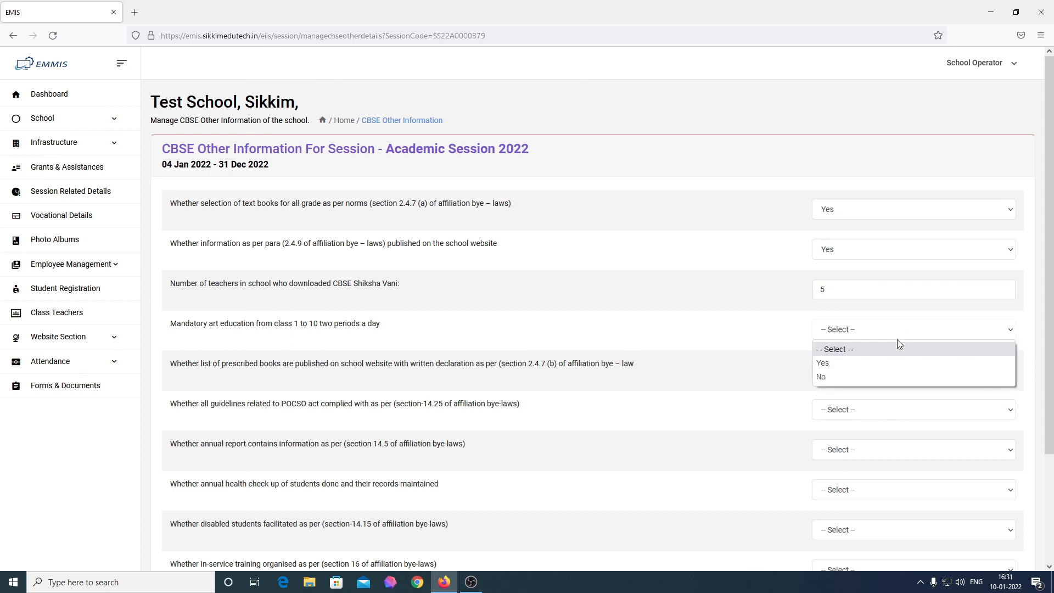
{"action": "left_click", "coordinate": [860, 377]}
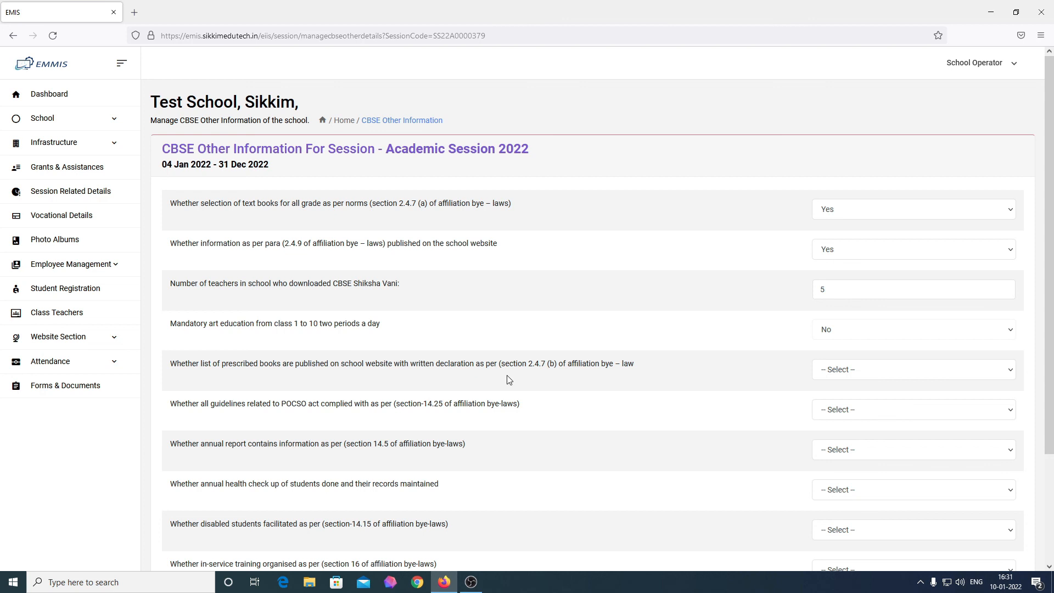
{"action": "left_click", "coordinate": [851, 373]}
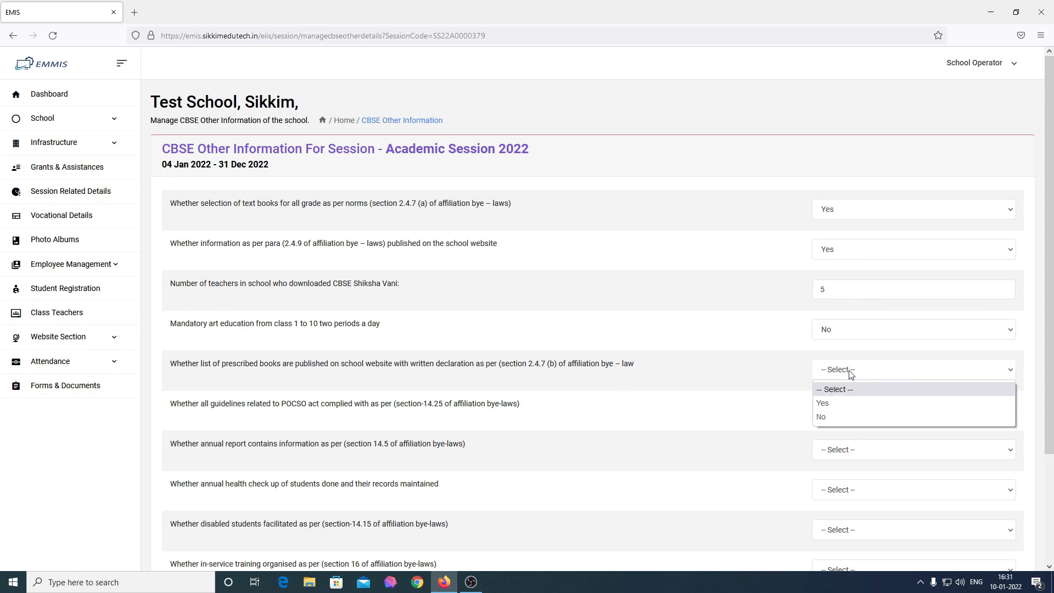
{"action": "left_click", "coordinate": [833, 416]}
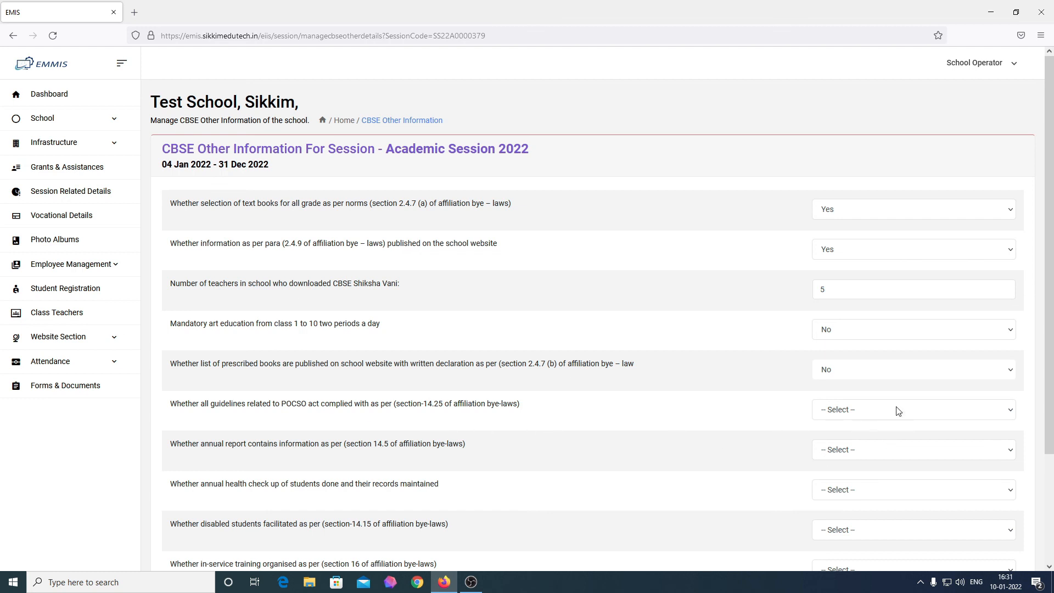
{"action": "left_click", "coordinate": [840, 410]}
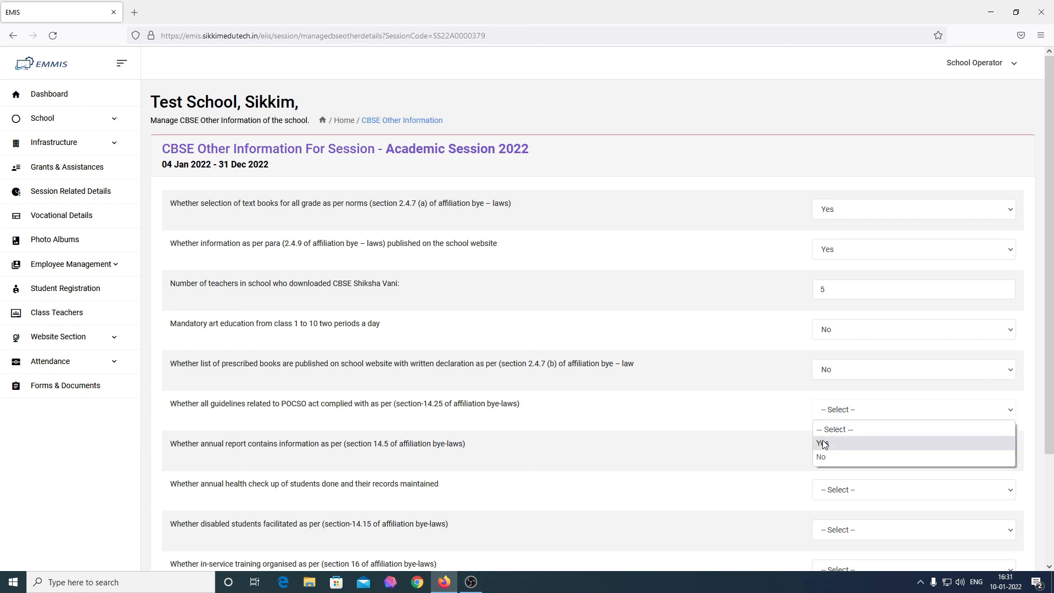
{"action": "left_click", "coordinate": [824, 443]}
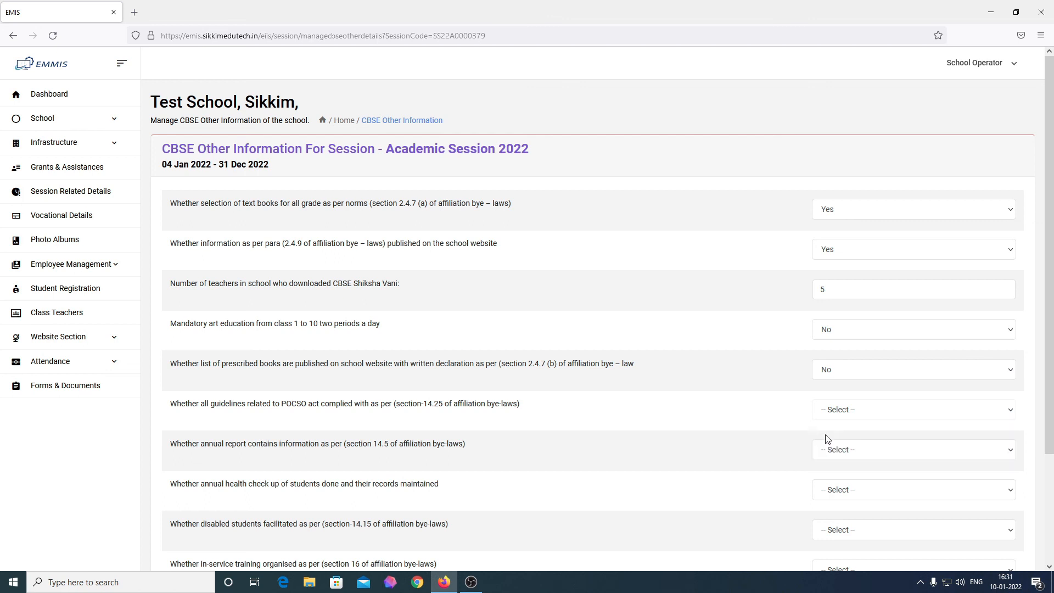
{"action": "left_click", "coordinate": [849, 413]}
{"action": "left_click", "coordinate": [844, 446]}
{"action": "left_click", "coordinate": [832, 451]}
{"action": "left_click", "coordinate": [830, 475]}
{"action": "scroll", "coordinate": [604, 456], "scroll_direction": "down", "scroll_amount": 2}
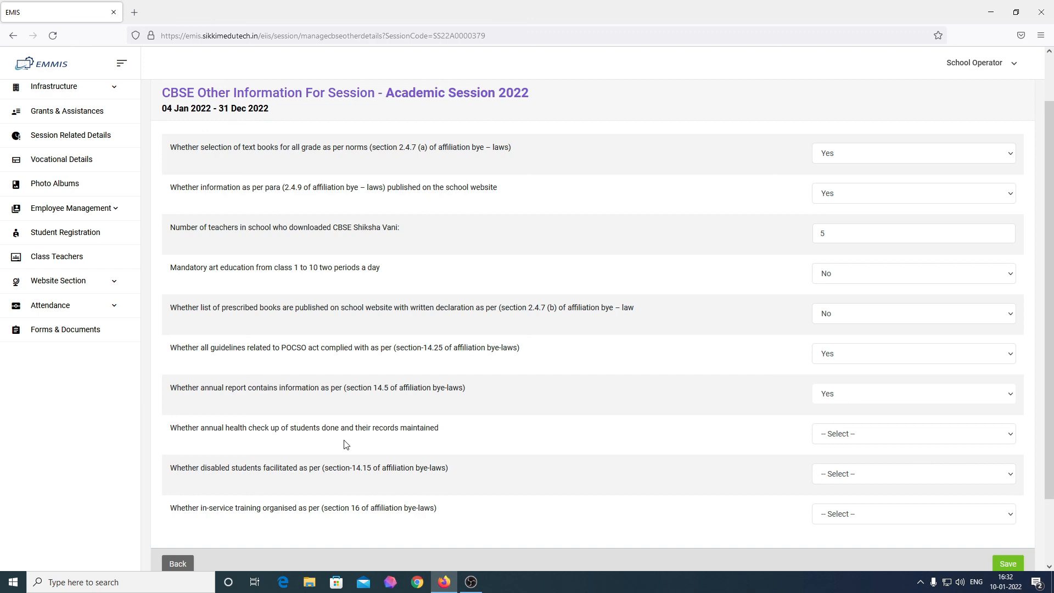
Step: Answer Yes for health check-ups, No for disabled students, Yes for in-service training, and save
{"action": "left_click", "coordinate": [895, 439]}
{"action": "left_click", "coordinate": [858, 466]}
{"action": "left_click", "coordinate": [863, 479]}
{"action": "left_click", "coordinate": [831, 520]}
{"action": "left_click", "coordinate": [859, 494]}
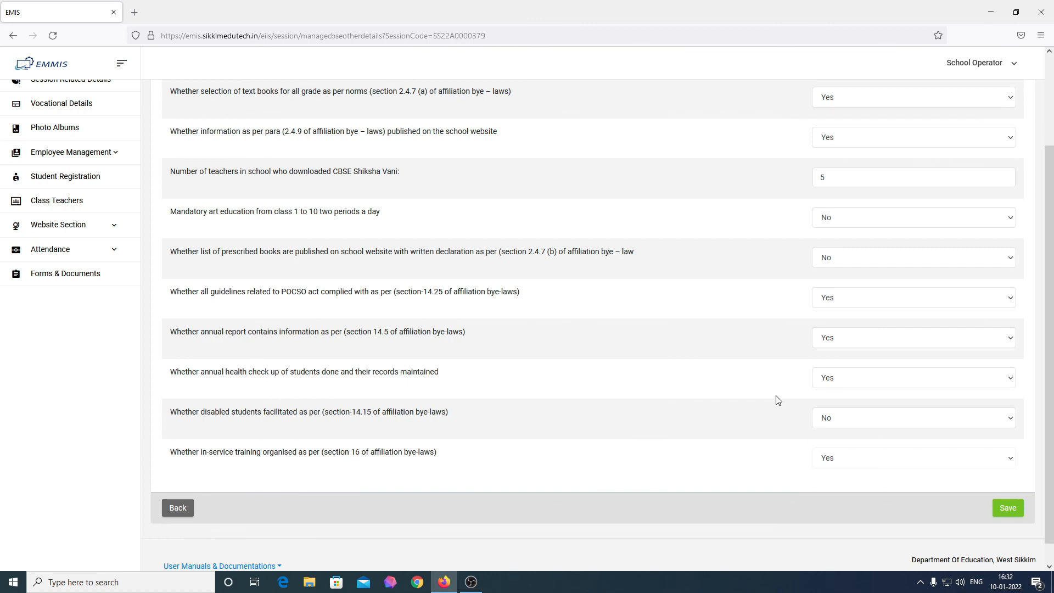
{"action": "scroll", "coordinate": [587, 349], "scroll_direction": "up", "scroll_amount": 2}
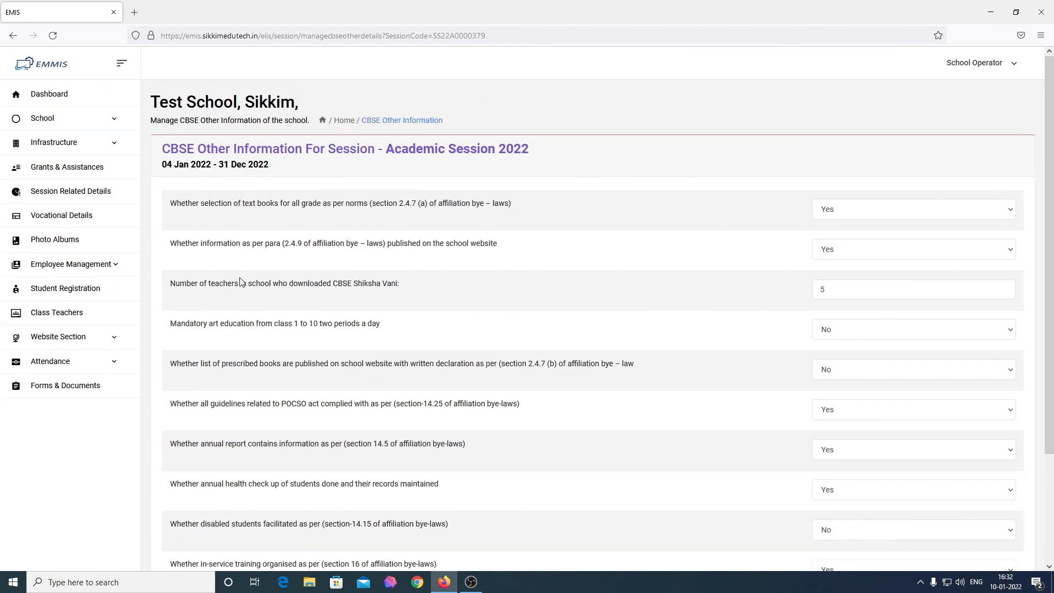
{"action": "scroll", "coordinate": [277, 281], "scroll_direction": "down", "scroll_amount": 3}
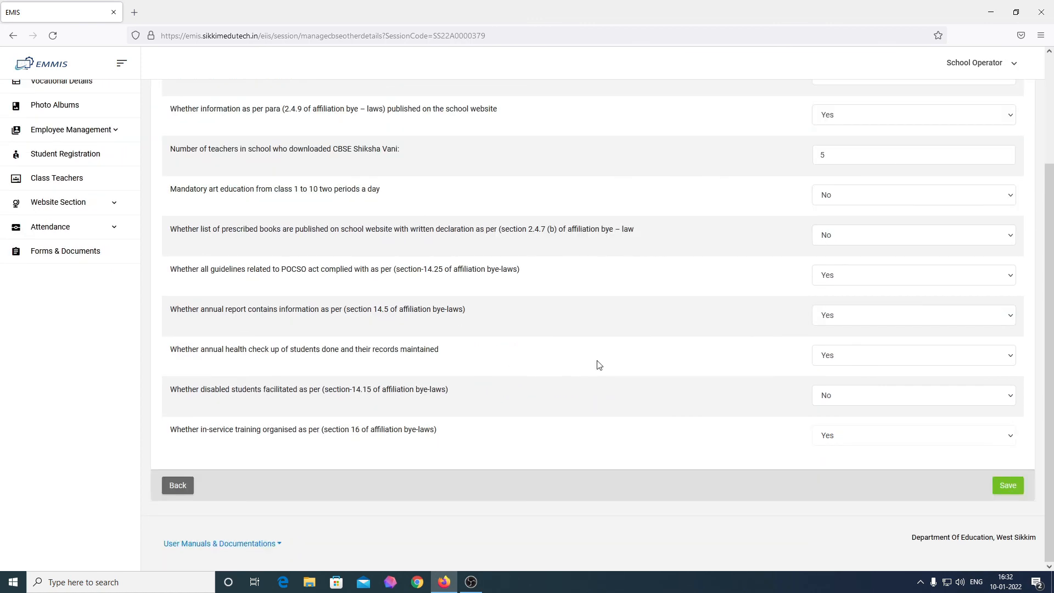
{"action": "left_click", "coordinate": [999, 490]}
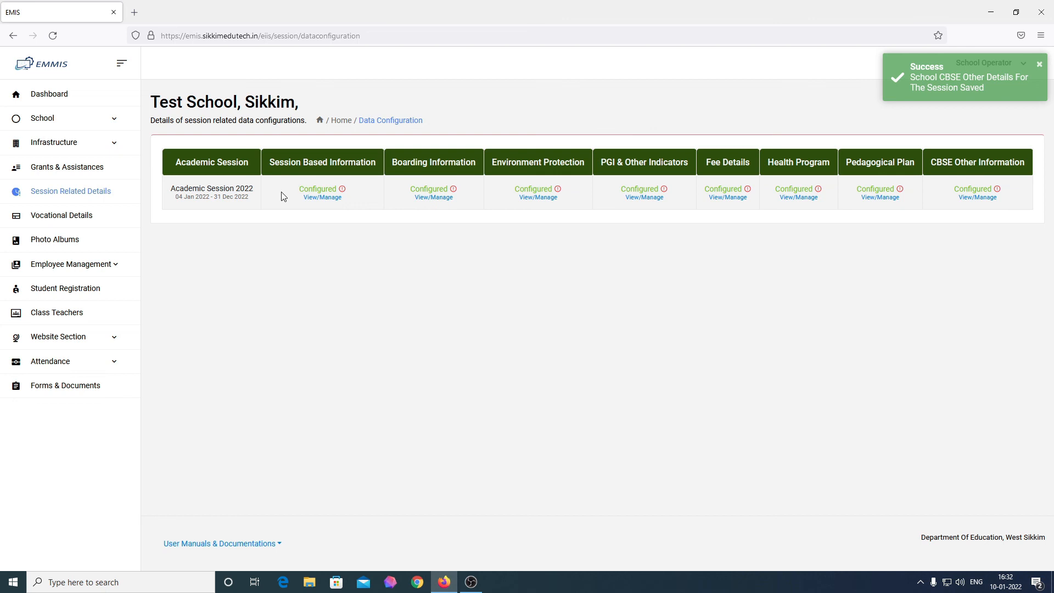
Step: Review that all eight 2022 categories read Configured, then go back to the dashboard
{"action": "left_click_drag", "start_coordinate": [271, 166], "coordinate": [1024, 179]}
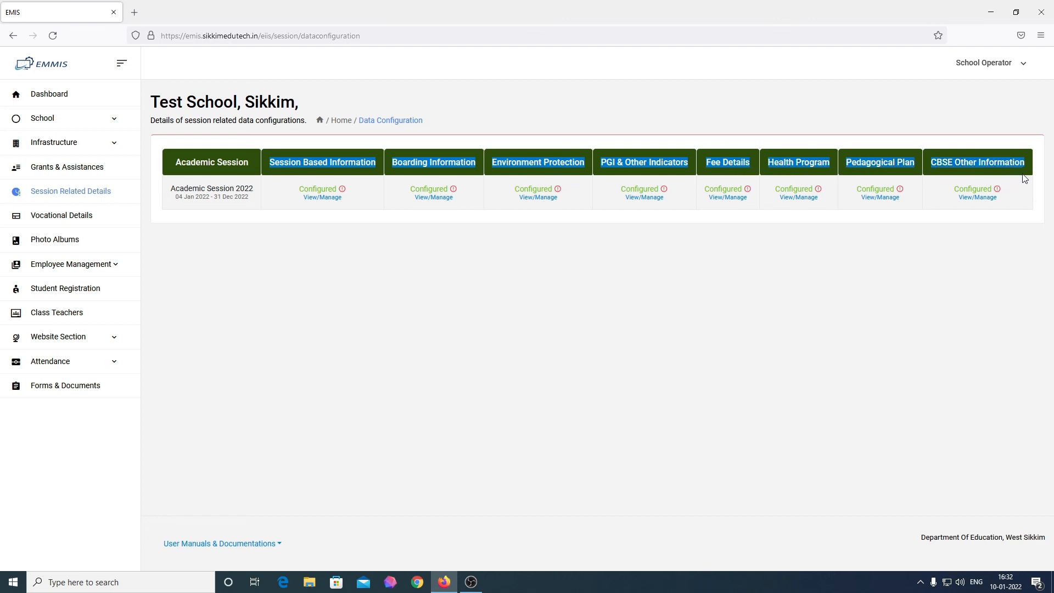
{"action": "left_click", "coordinate": [976, 235]}
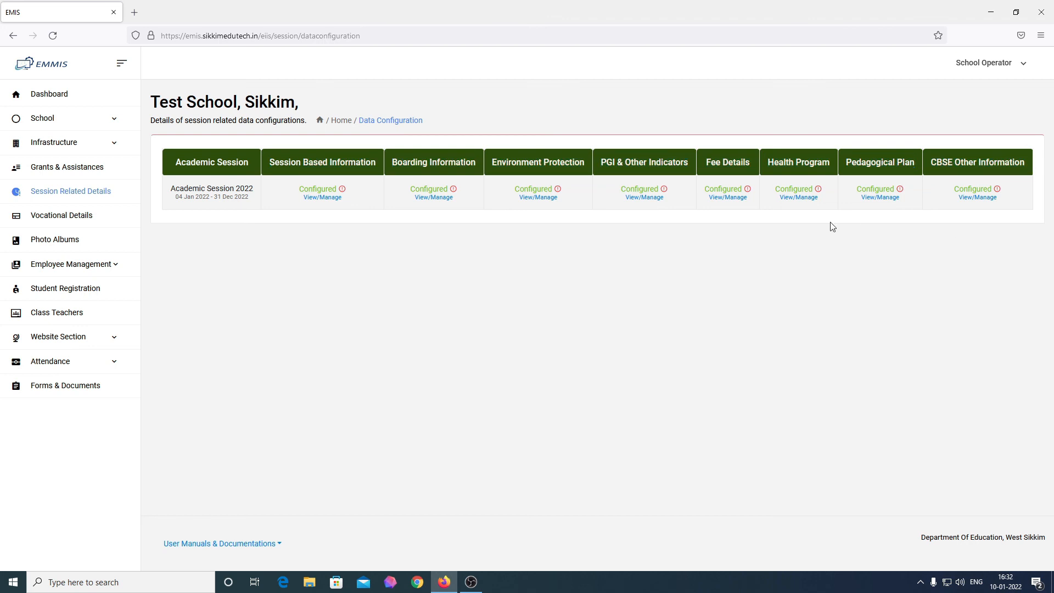
{"action": "mouse_move", "coordinate": [341, 192]}
{"action": "left_click", "coordinate": [75, 101]}
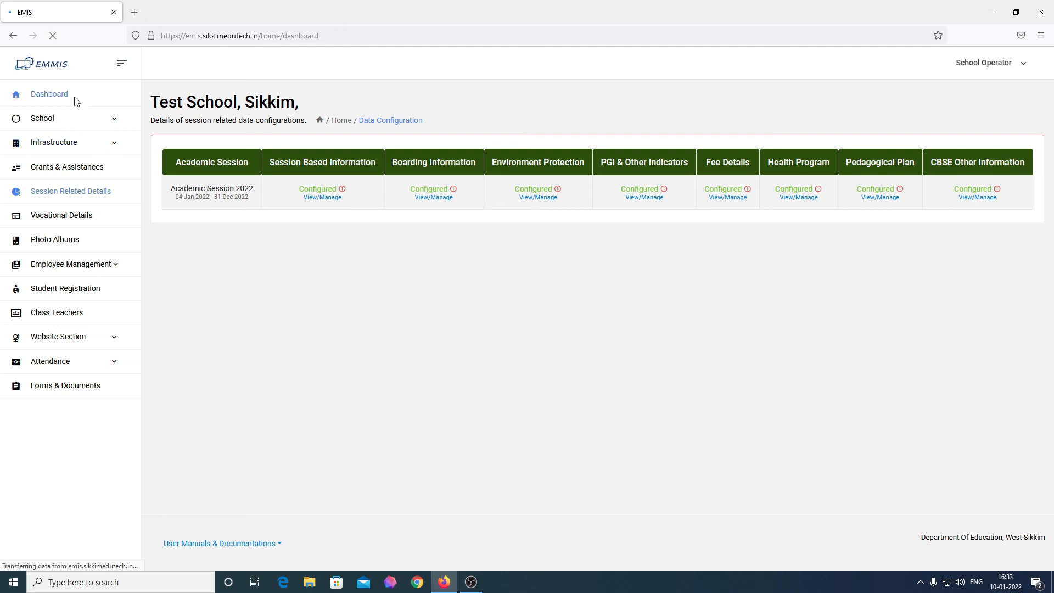